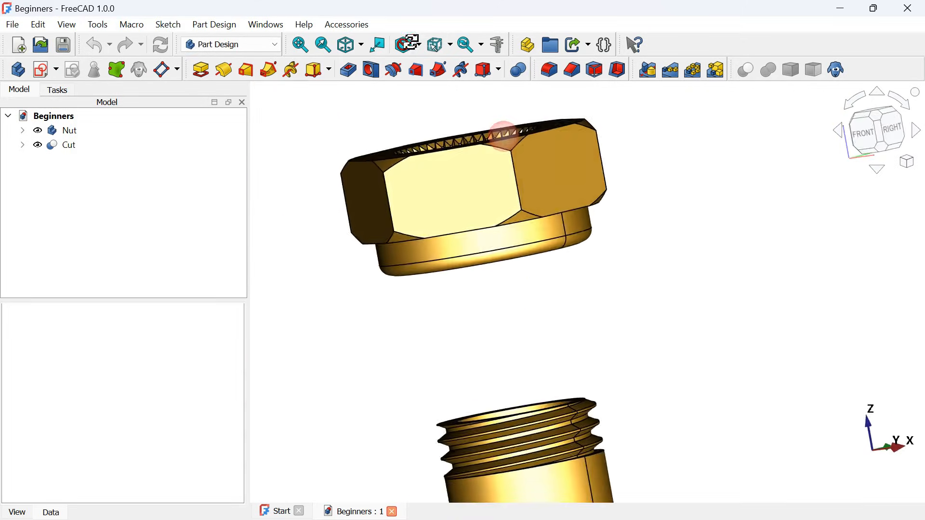
- Examine the finished nut's internal thread and the fitting's two external threads from several angles
{"action": "middle_click_drag", "start_coordinate": [764, 220], "coordinate": [738, 327]}
{"action": "scroll", "coordinate": [737, 330], "scroll_direction": "up", "scroll_amount": 5}
{"action": "scroll", "coordinate": [745, 336], "scroll_direction": "down", "scroll_amount": 5}
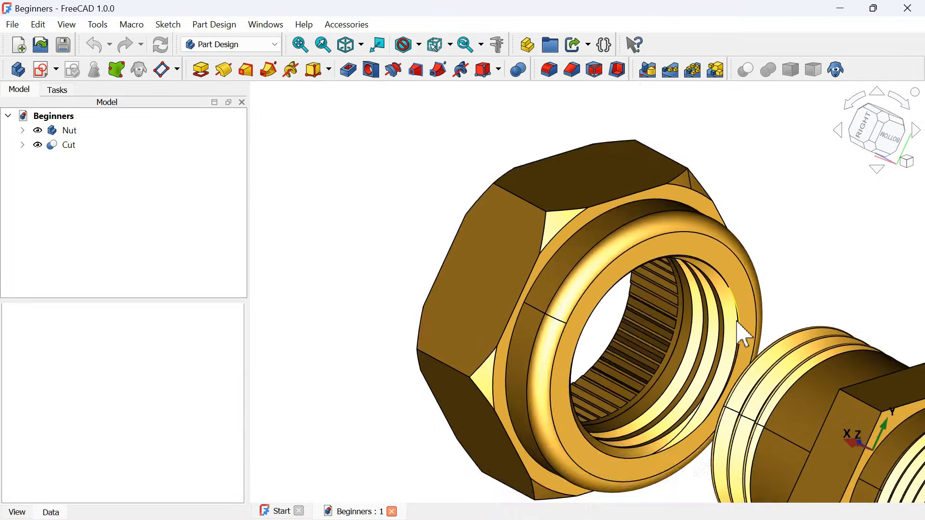
{"action": "mouse_move", "coordinate": [598, 314]}
{"action": "middle_mouse_down"}
{"action": "mouse_move", "coordinate": [599, 324]}
{"action": "mouse_move", "coordinate": [681, 324]}
{"action": "mouse_move", "coordinate": [669, 320]}
{"action": "mouse_move", "coordinate": [661, 331]}
{"action": "middle_mouse_up"}
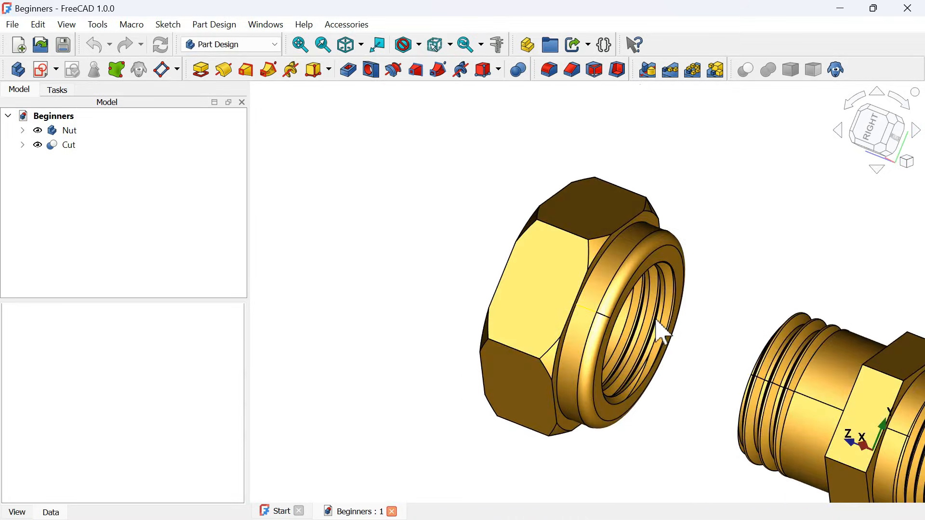
{"action": "scroll", "coordinate": [661, 332], "scroll_direction": "down", "scroll_amount": 5}
{"action": "scroll", "coordinate": [864, 387], "scroll_direction": "up", "scroll_amount": 5}
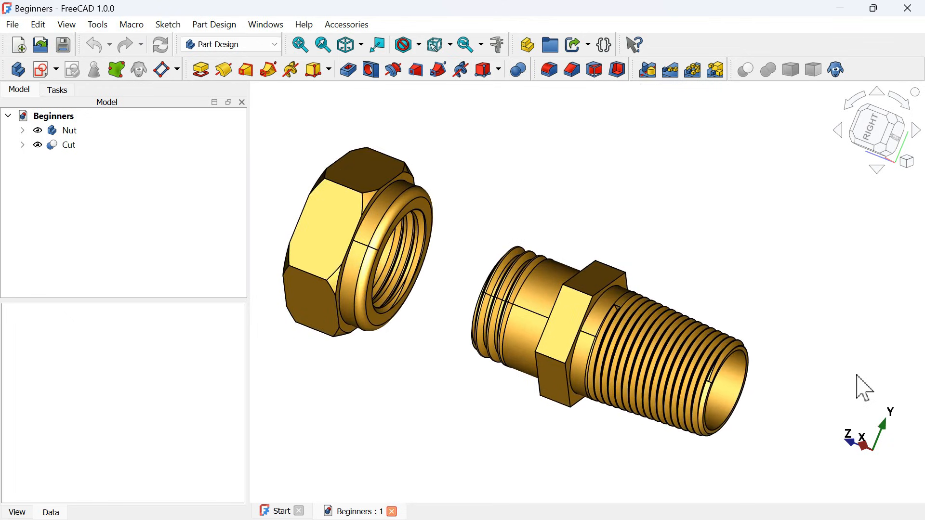
{"action": "mouse_move", "coordinate": [735, 276]}
{"action": "middle_mouse_down"}
{"action": "mouse_move", "coordinate": [709, 296]}
{"action": "mouse_move", "coordinate": [676, 361]}
{"action": "mouse_move", "coordinate": [638, 345]}
{"action": "mouse_move", "coordinate": [574, 232]}
{"action": "mouse_move", "coordinate": [567, 255]}
{"action": "mouse_move", "coordinate": [690, 274]}
{"action": "mouse_move", "coordinate": [783, 231]}
{"action": "middle_mouse_up"}
{"action": "scroll", "coordinate": [711, 377], "scroll_direction": "up", "scroll_amount": 3}
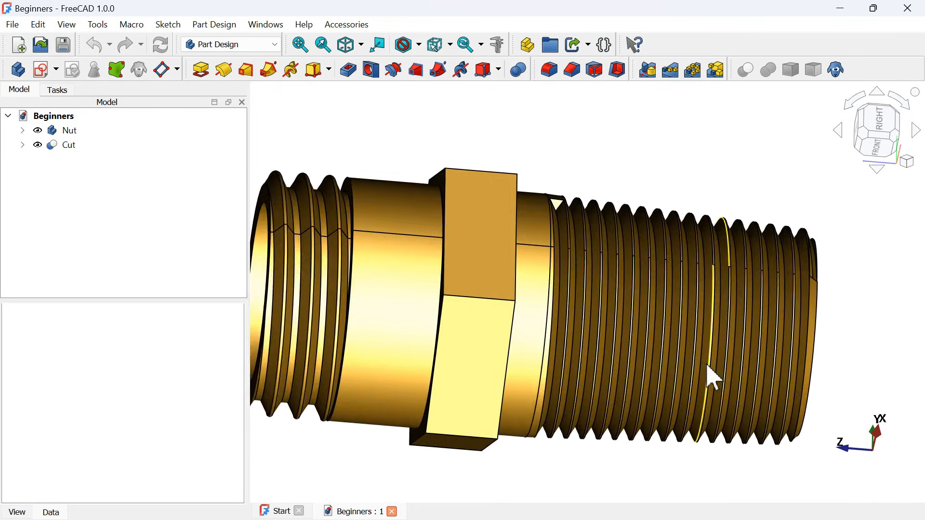
{"action": "scroll", "coordinate": [710, 376], "scroll_direction": "down", "scroll_amount": 3}
{"action": "middle_click_drag", "start_coordinate": [676, 355], "coordinate": [788, 358]}
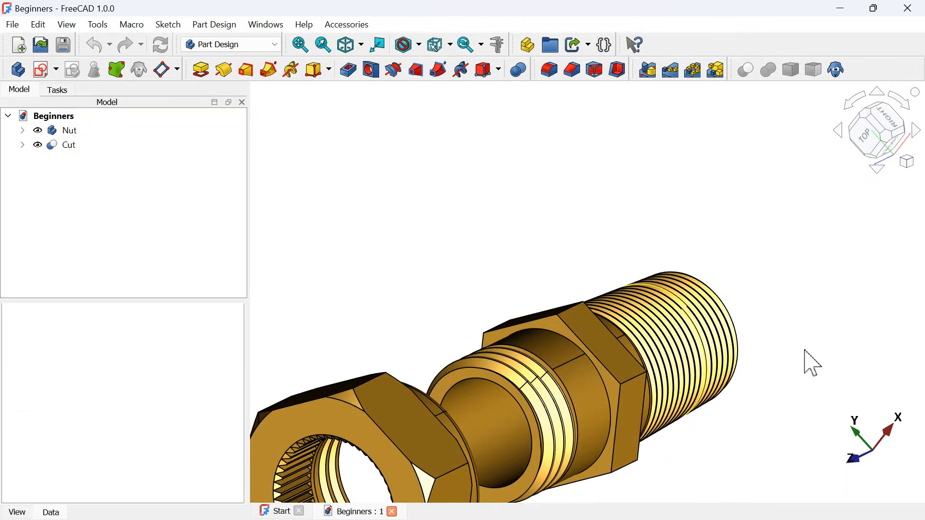
{"action": "scroll", "coordinate": [612, 442], "scroll_direction": "up", "scroll_amount": 4}
{"action": "scroll", "coordinate": [612, 442], "scroll_direction": "down", "scroll_amount": 4}
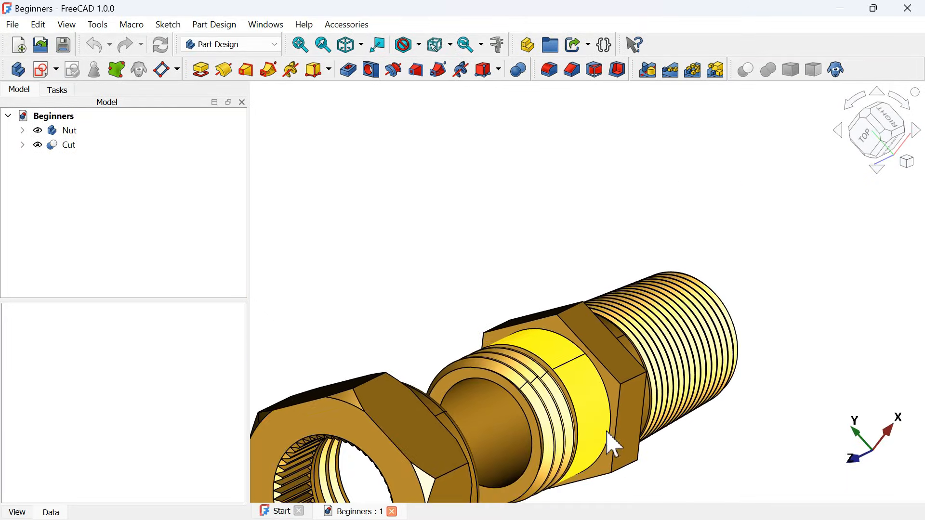
- Inspect the fitting's tapered thread from the rear and below, and both parts together from the front
{"action": "middle_click_drag", "start_coordinate": [539, 204], "coordinate": [728, 262]}
{"action": "left_click", "coordinate": [877, 129]}
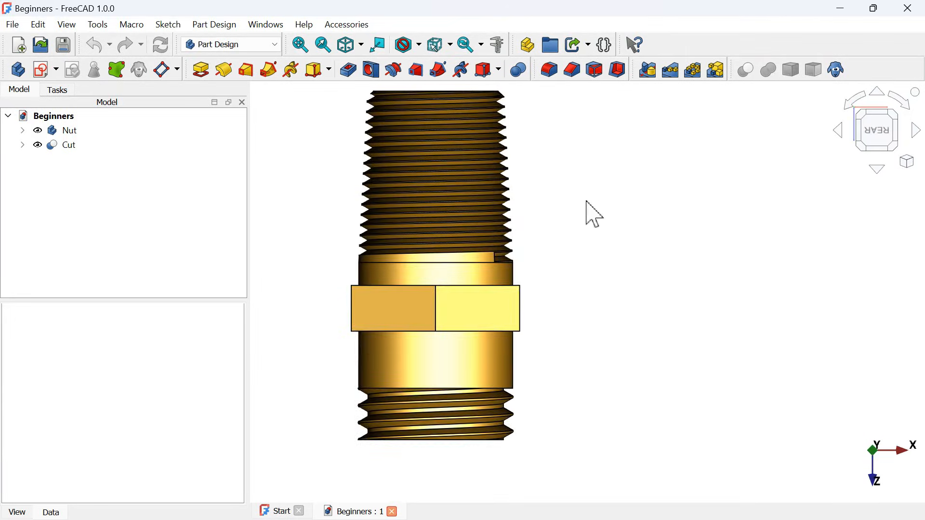
{"action": "scroll", "coordinate": [591, 214], "scroll_direction": "down", "scroll_amount": 2}
{"action": "scroll", "coordinate": [515, 136], "scroll_direction": "up", "scroll_amount": 4}
{"action": "scroll", "coordinate": [510, 125], "scroll_direction": "up", "scroll_amount": 4}
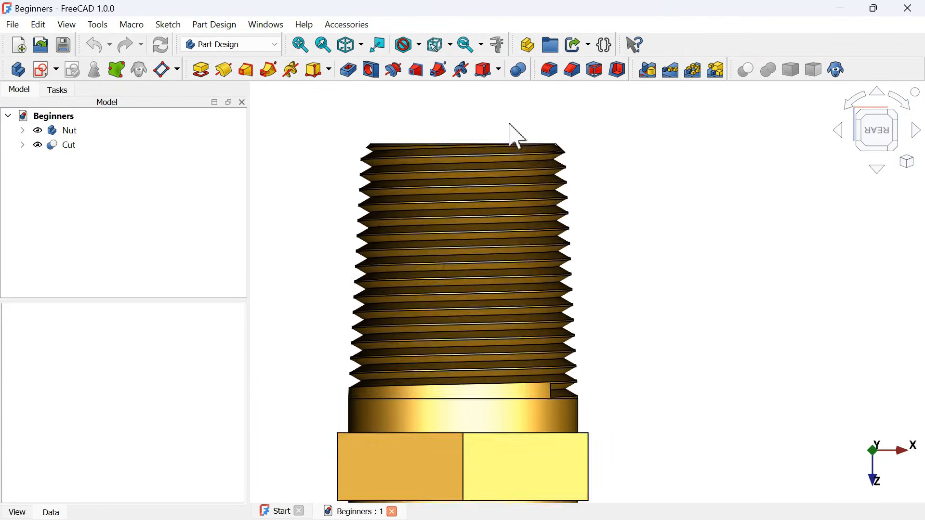
{"action": "scroll", "coordinate": [510, 124], "scroll_direction": "down", "scroll_amount": 4}
{"action": "scroll", "coordinate": [510, 124], "scroll_direction": "down", "scroll_amount": 4}
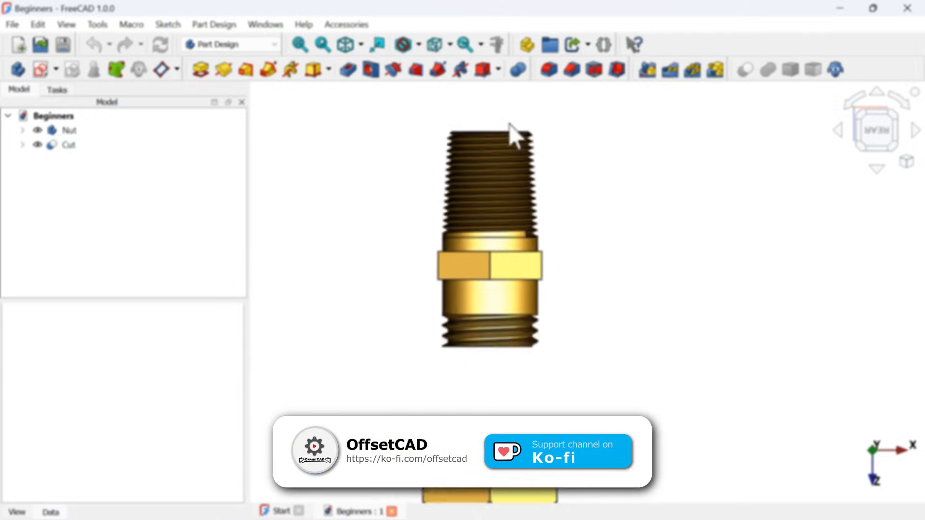
{"action": "middle_click_drag", "start_coordinate": [590, 212], "coordinate": [565, 337]}
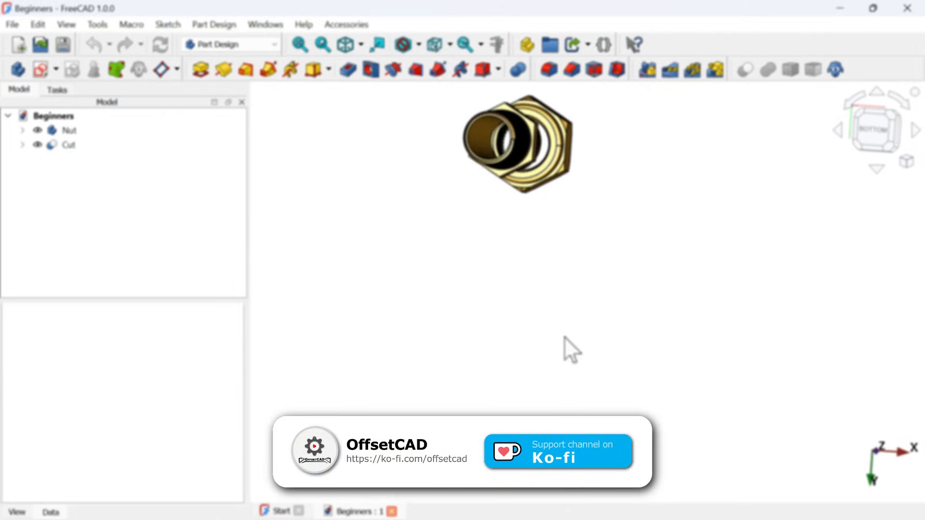
{"action": "scroll", "coordinate": [532, 115], "scroll_direction": "up", "scroll_amount": 6}
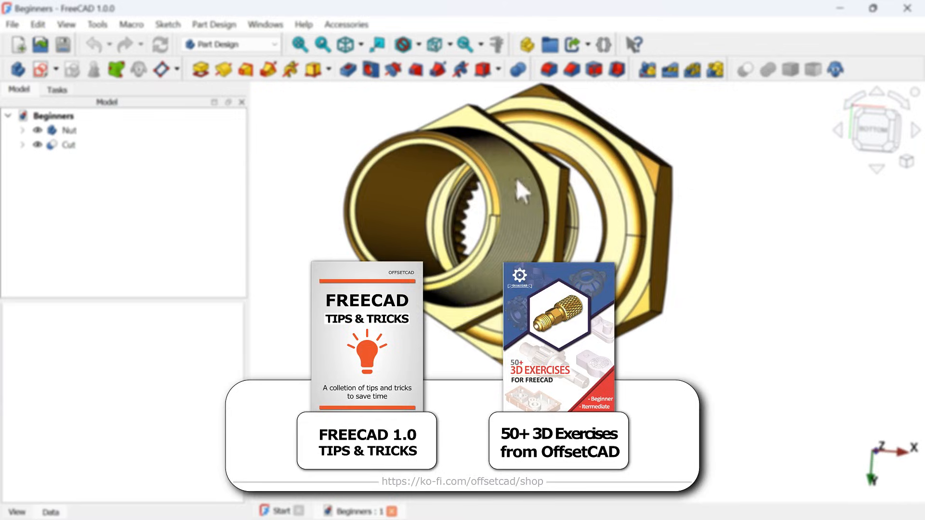
{"action": "middle_click_drag", "start_coordinate": [516, 178], "coordinate": [508, 182]}
{"action": "scroll", "coordinate": [496, 186], "scroll_direction": "up", "scroll_amount": 2}
{"action": "scroll", "coordinate": [496, 186], "scroll_direction": "down", "scroll_amount": 5}
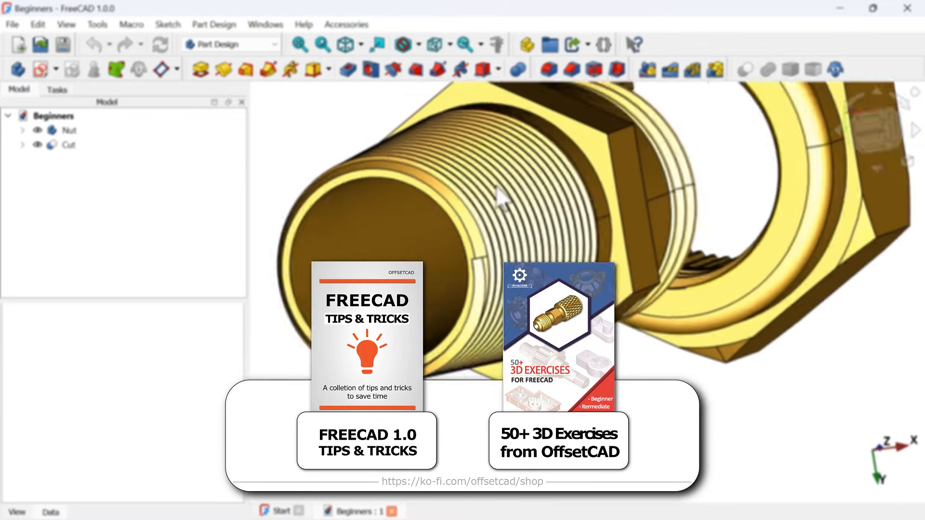
{"action": "key", "text": "1"}
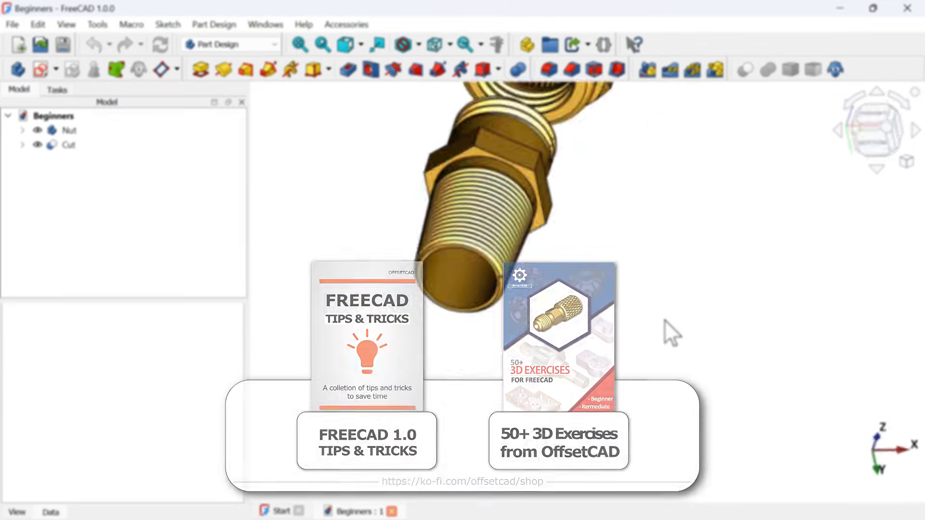
{"action": "scroll", "coordinate": [654, 241], "scroll_direction": "up", "scroll_amount": 5}
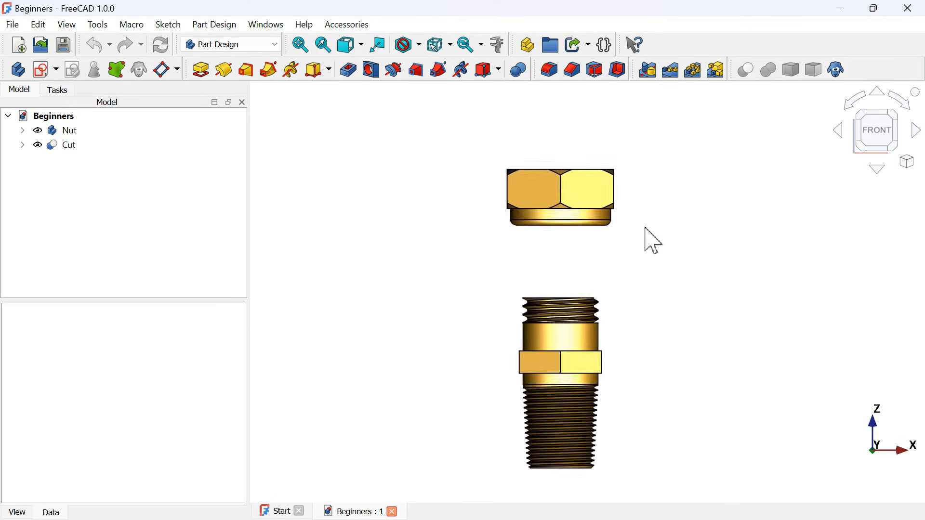
{"action": "scroll", "coordinate": [653, 241], "scroll_direction": "down", "scroll_amount": 3}
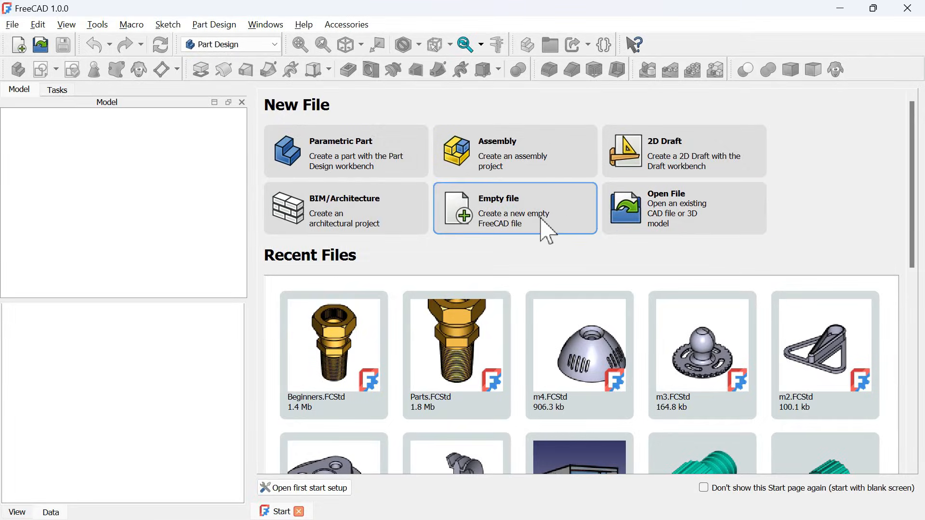
- Create an empty file with a new body and start a sketch on the XY plane
{"action": "left_click", "coordinate": [548, 231]}
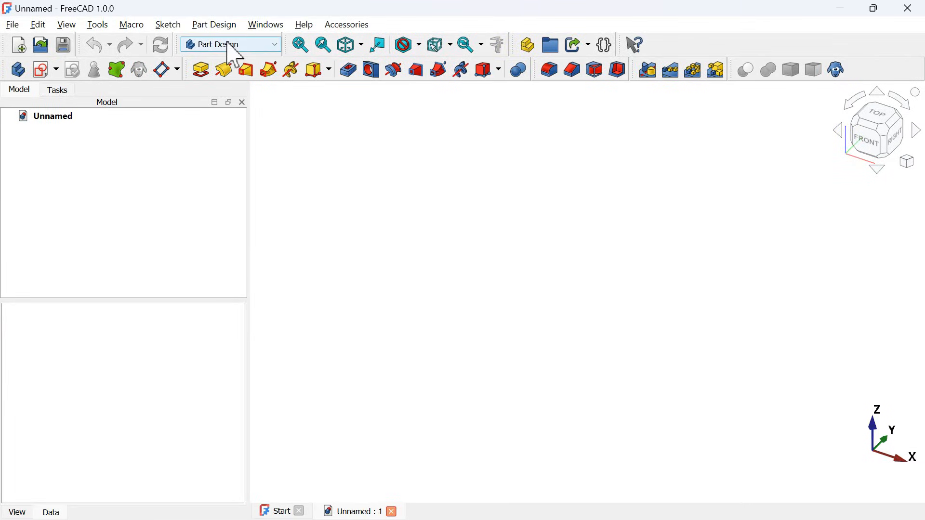
{"action": "left_click", "coordinate": [18, 71]}
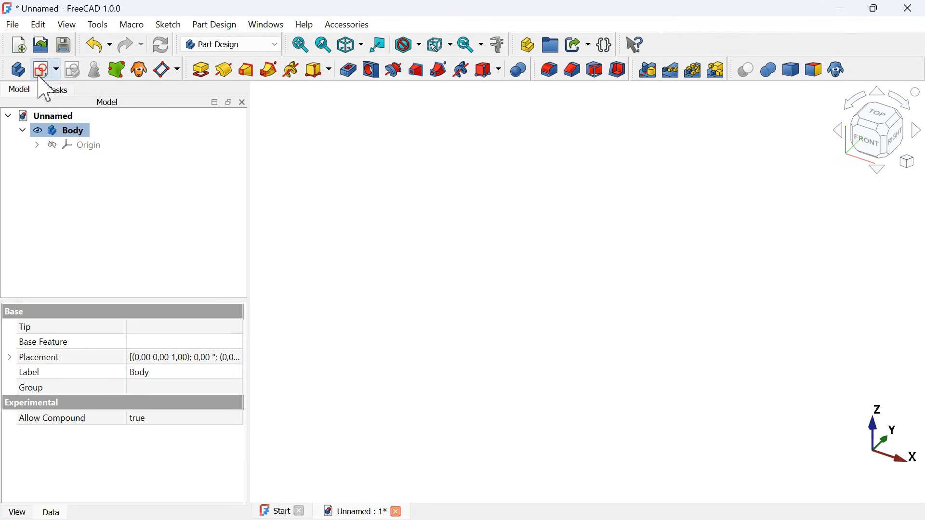
{"action": "left_click", "coordinate": [41, 74]}
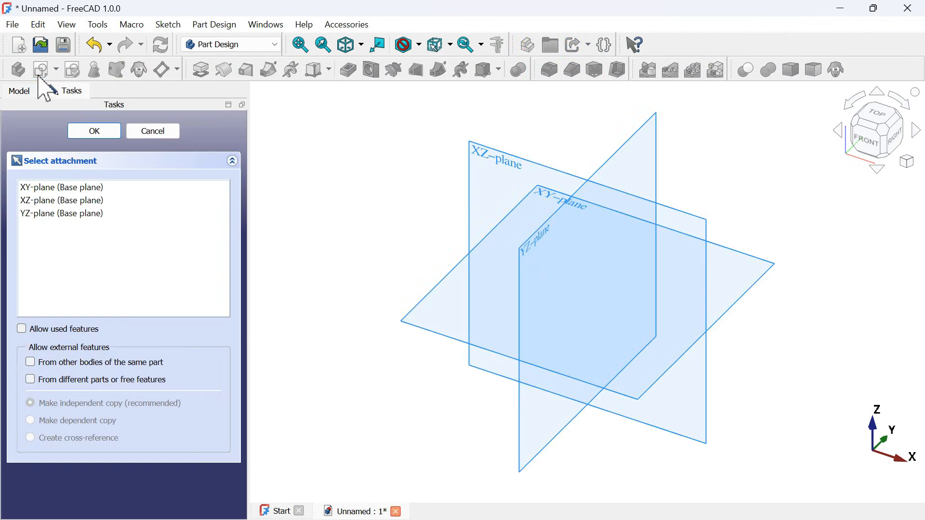
{"action": "left_click", "coordinate": [561, 189]}
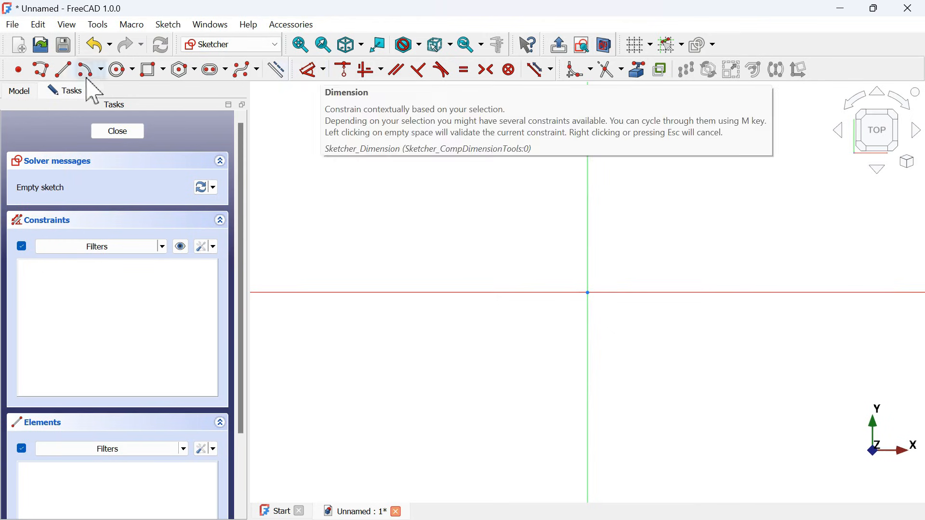
- Sketch a six-sided polygon centred on the origin with a corner on the vertical axis, about 58 mm from centre to corner
{"action": "left_click", "coordinate": [180, 71]}
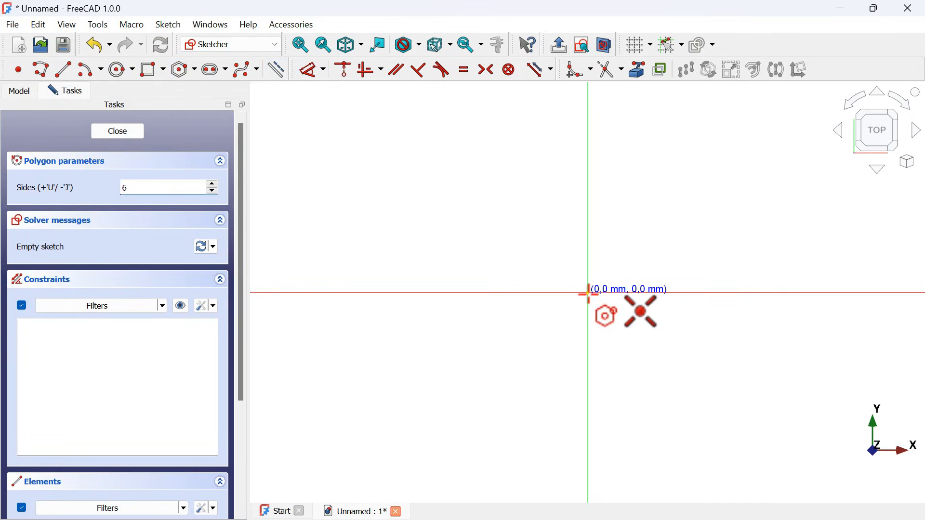
{"action": "left_click", "coordinate": [588, 292]}
{"action": "scroll", "coordinate": [414, 264], "scroll_direction": "down", "scroll_amount": 2}
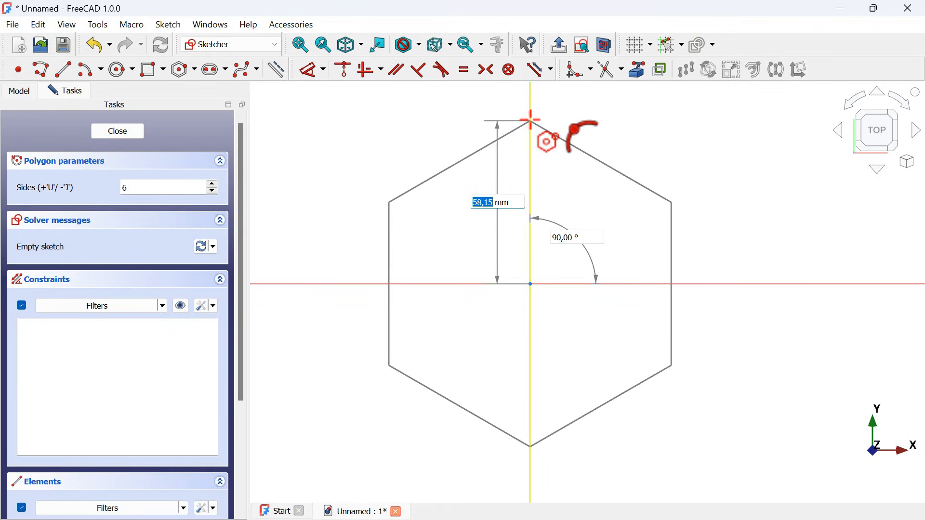
{"action": "left_click", "coordinate": [531, 121]}
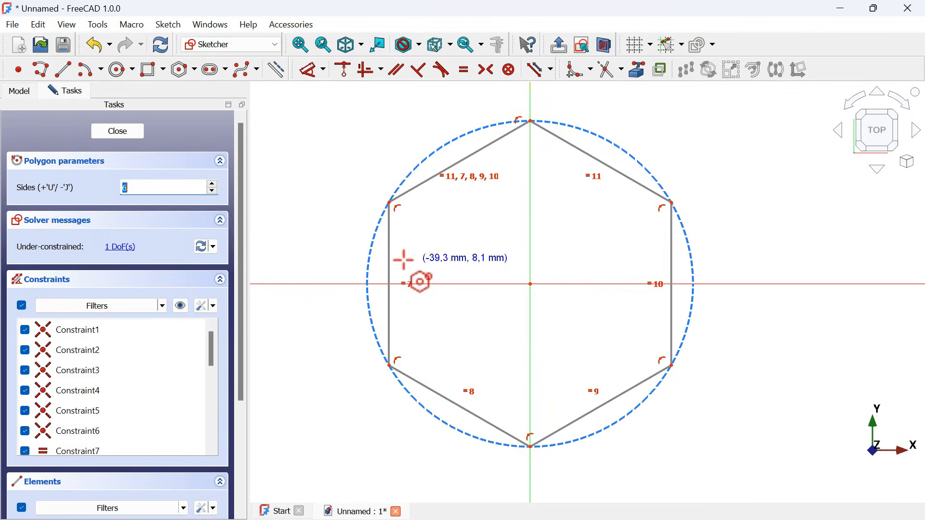
- Constrain the hexagon's circumscribed circle to a 44 mm diameter and close the sketch
{"action": "scroll", "coordinate": [404, 260], "scroll_direction": "down", "scroll_amount": 3}
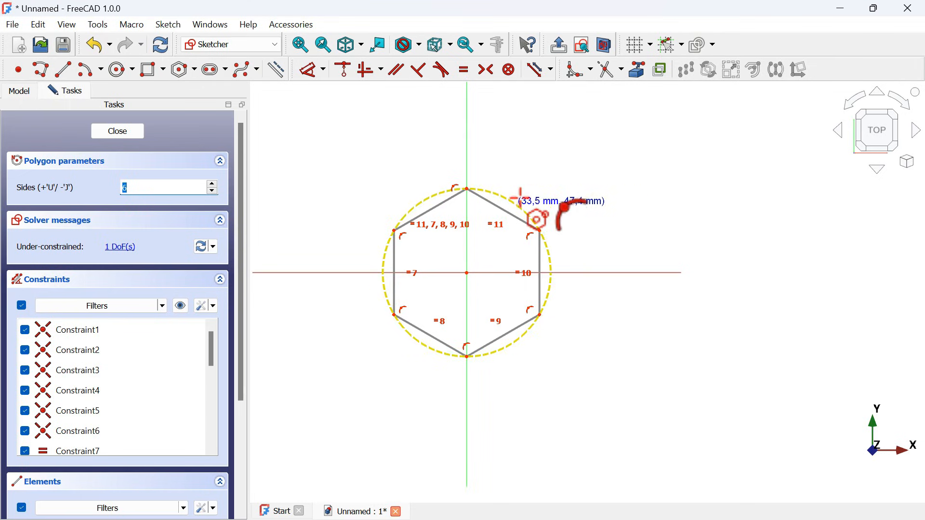
{"action": "left_click", "coordinate": [307, 73]}
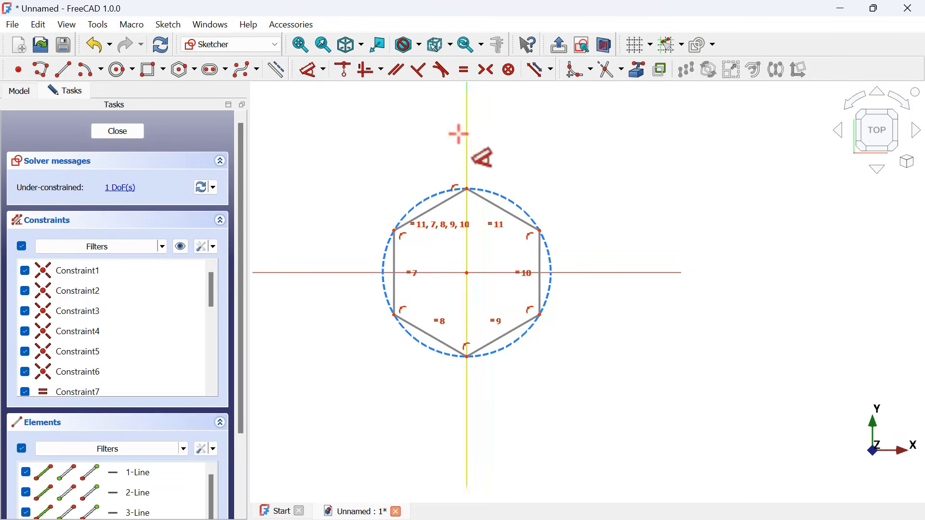
{"action": "left_click", "coordinate": [508, 197]}
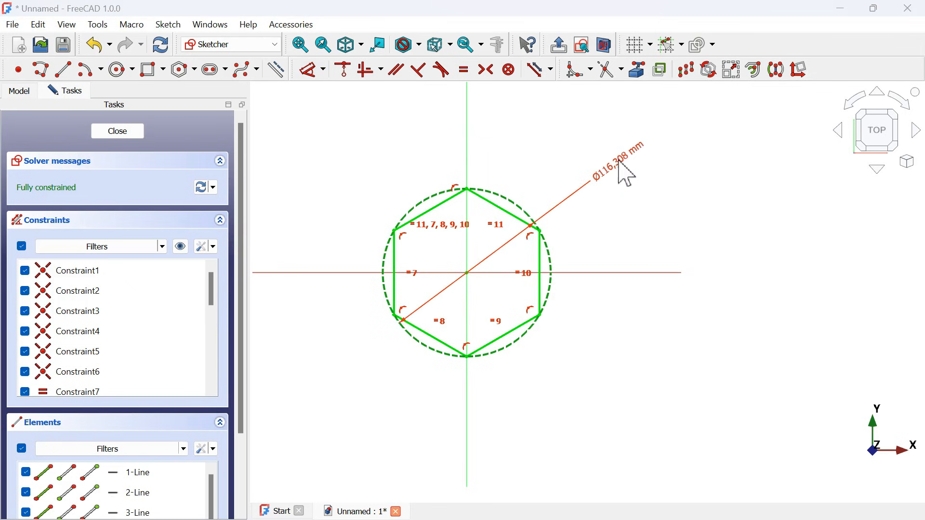
{"action": "left_click", "coordinate": [619, 163]}
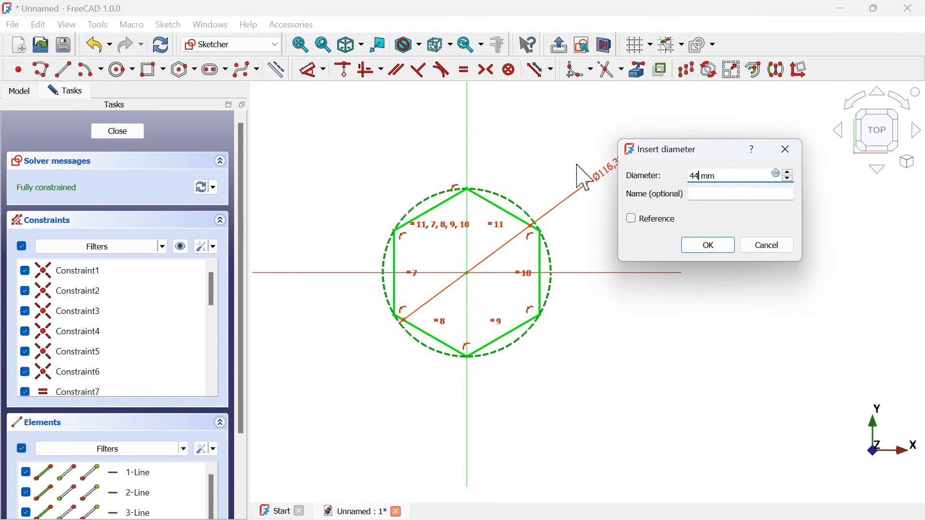
{"action": "key", "text": "Return"}
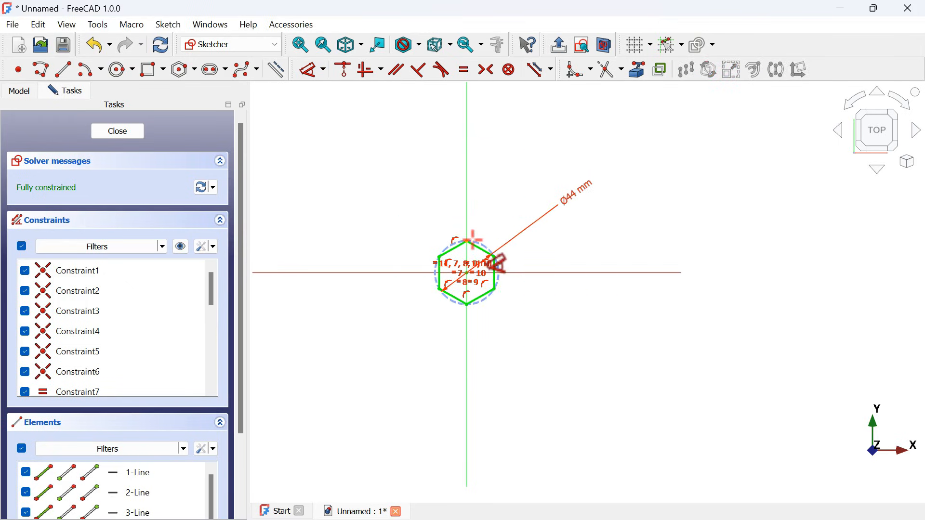
{"action": "scroll", "coordinate": [474, 240], "scroll_direction": "up", "scroll_amount": 4}
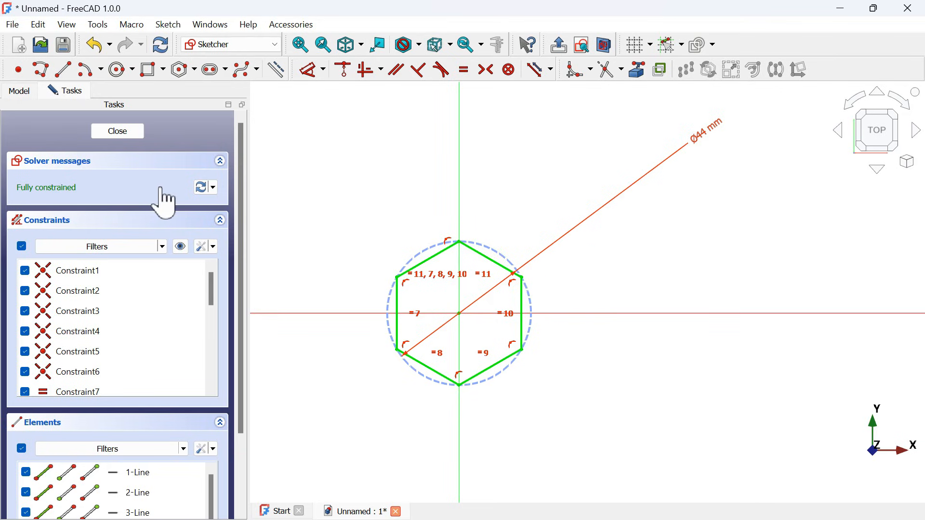
{"action": "left_click", "coordinate": [108, 134]}
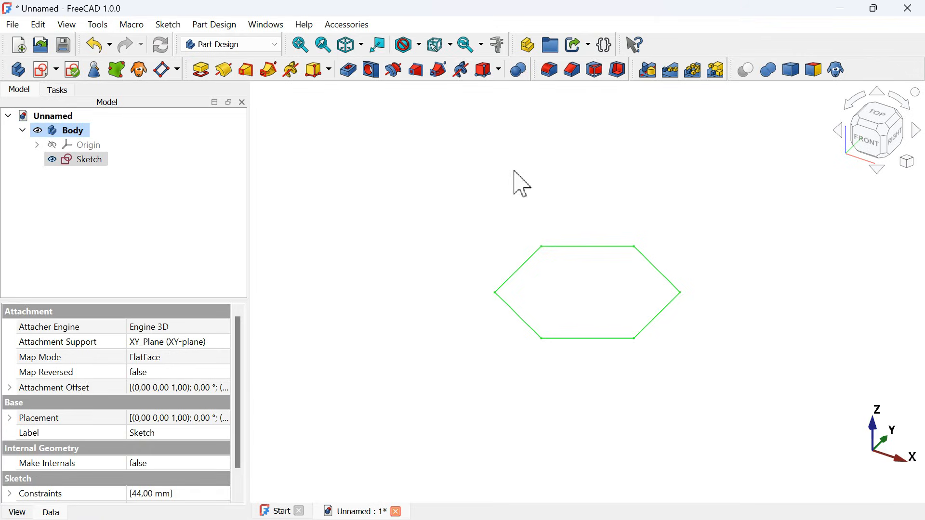
- Pad the hexagon sketch to a length of 14 mm
{"action": "left_click", "coordinate": [93, 161]}
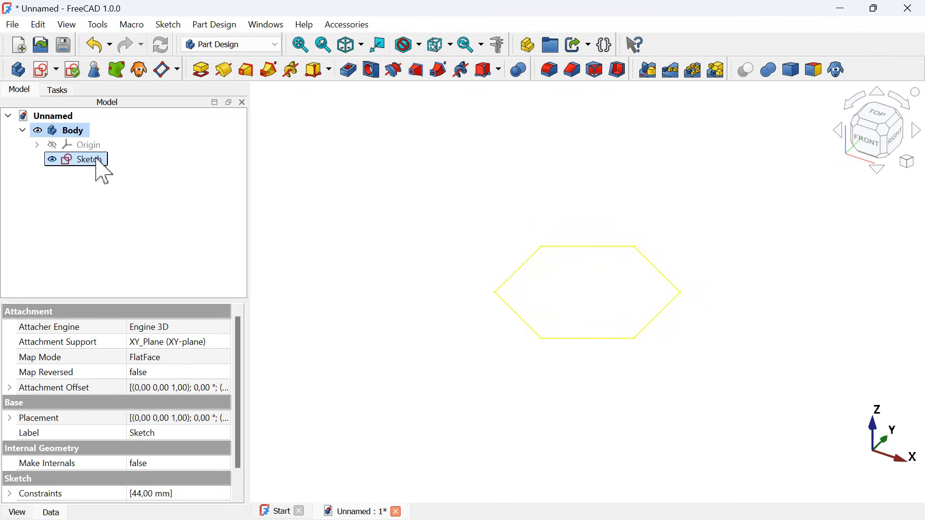
{"action": "left_click", "coordinate": [201, 71]}
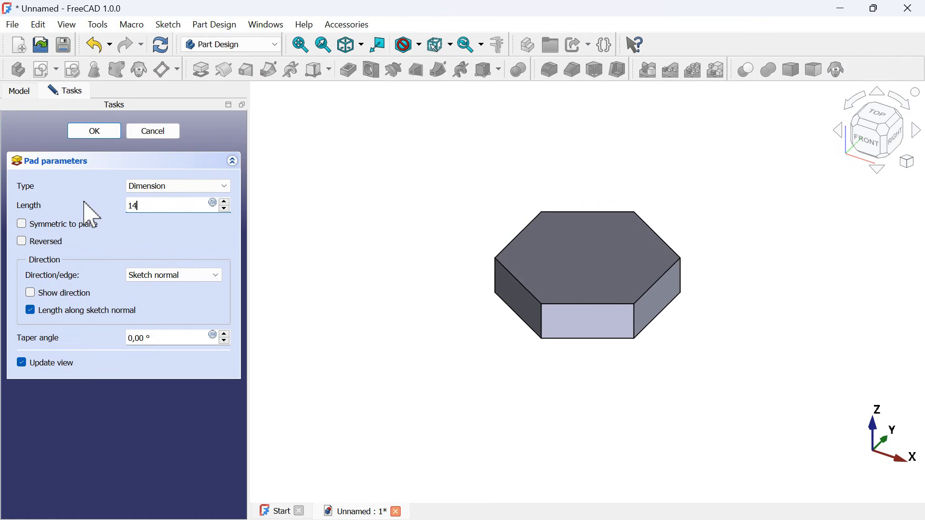
{"action": "type", "text": "14"}
{"action": "key", "text": "Return"}
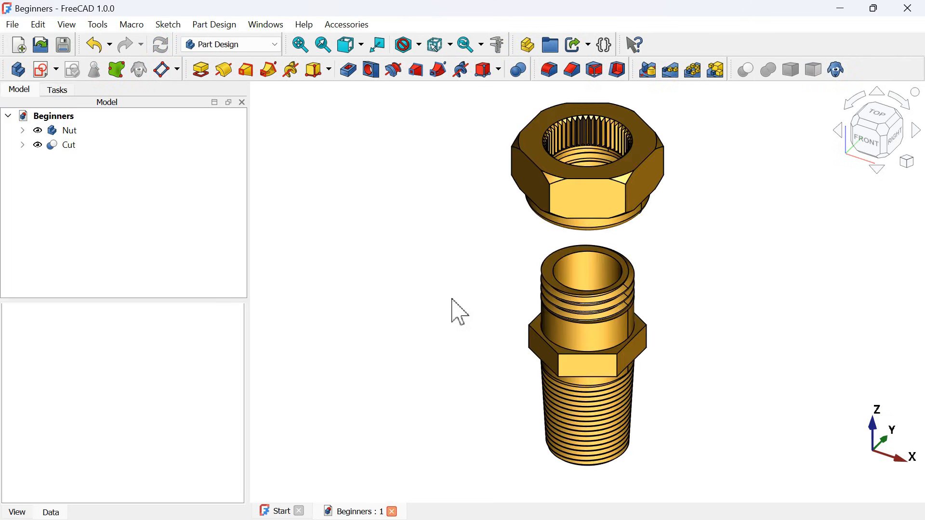
- Start an additive cylinder attached to the bottom face of the hexagonal pad
{"action": "middle_click_drag", "start_coordinate": [460, 313], "coordinate": [664, 240]}
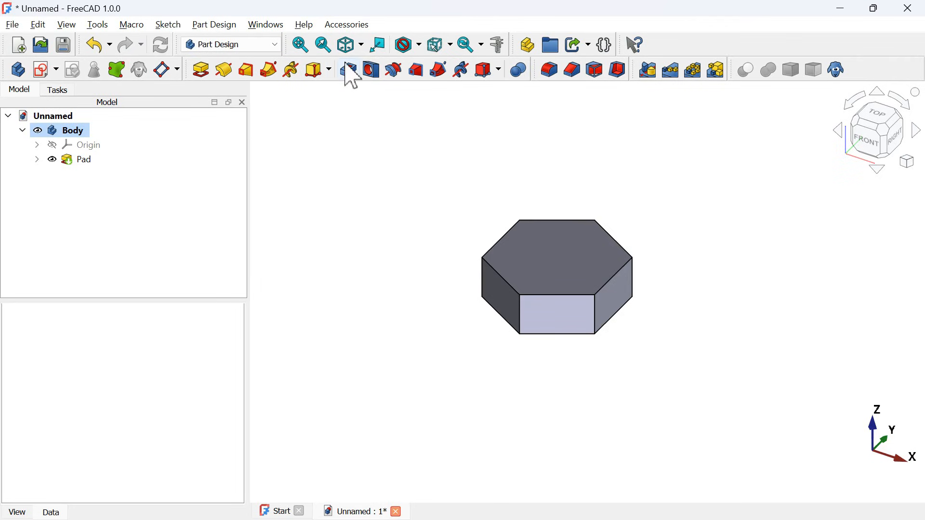
{"action": "left_click", "coordinate": [331, 69]}
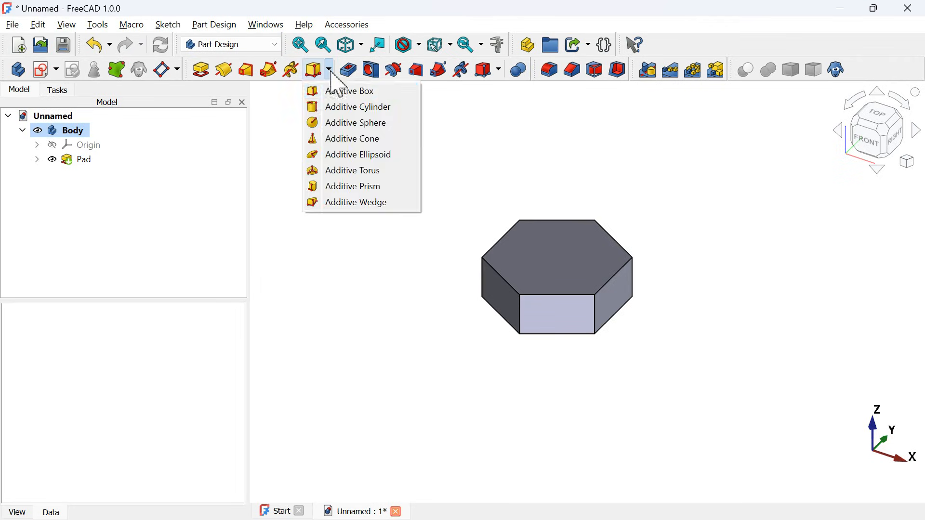
{"action": "left_click", "coordinate": [388, 111]}
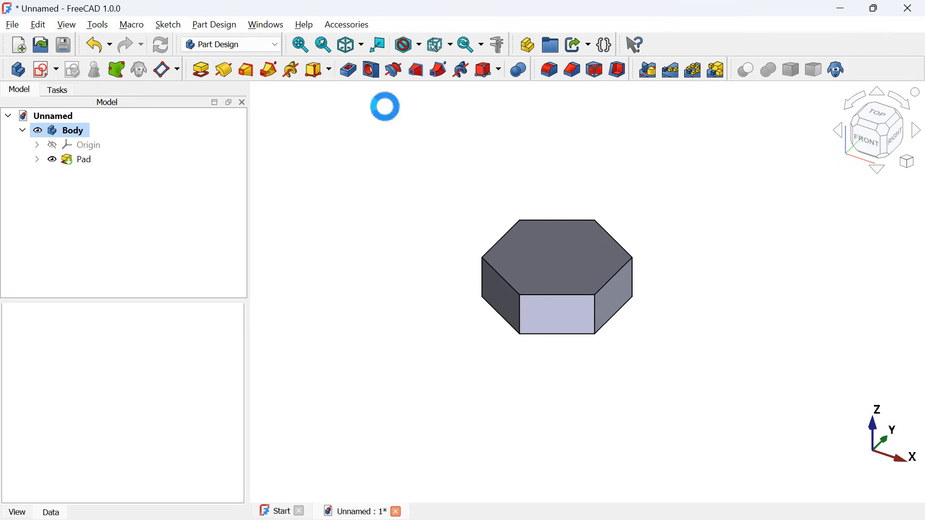
{"action": "middle_click_drag", "start_coordinate": [413, 384], "coordinate": [514, 295]}
{"action": "scroll", "coordinate": [498, 469], "scroll_direction": "up", "scroll_amount": 5}
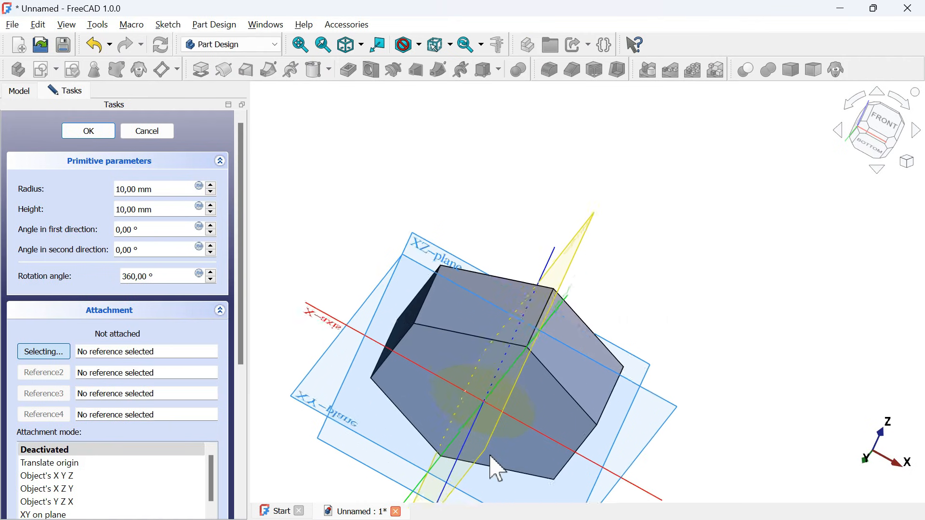
{"action": "left_click", "coordinate": [572, 406]}
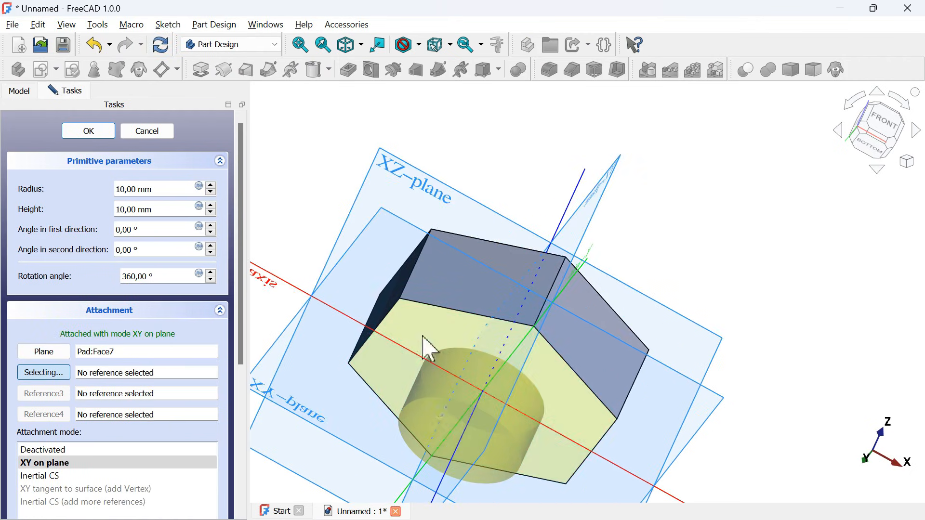
- Set the additive cylinder's radius to 18 mm and height to 6 mm, and finish it
{"action": "left_click", "coordinate": [883, 126]}
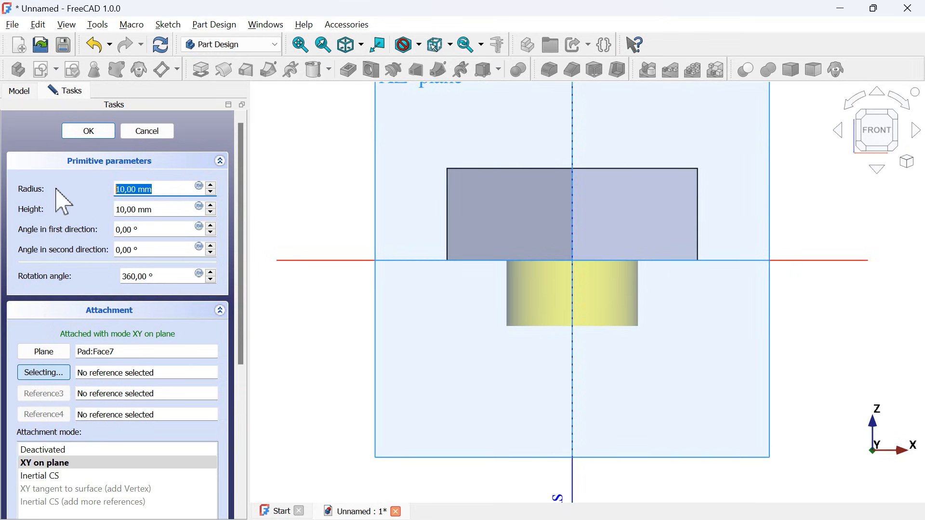
{"action": "left_click", "coordinate": [173, 209]}
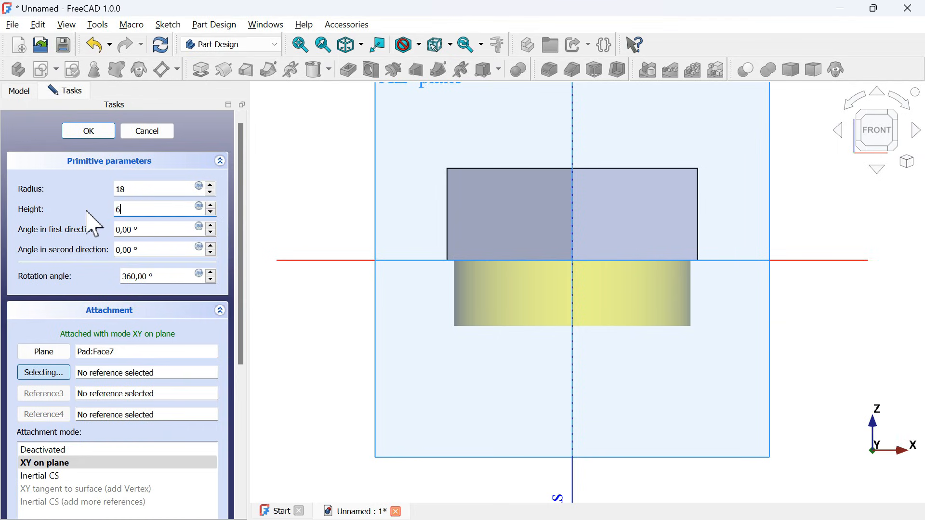
{"action": "type", "text": "6"}
{"action": "left_click", "coordinate": [90, 132]}
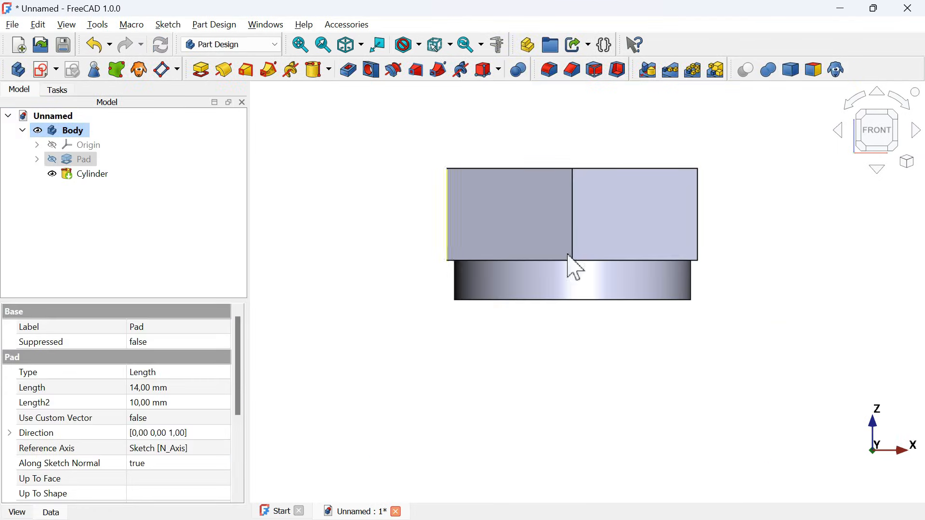
- Fillet the outer circular edge at the free end of the cylinder below the hexagon
{"action": "middle_click_drag", "start_coordinate": [450, 326], "coordinate": [571, 267]}
{"action": "key", "text": "0"}
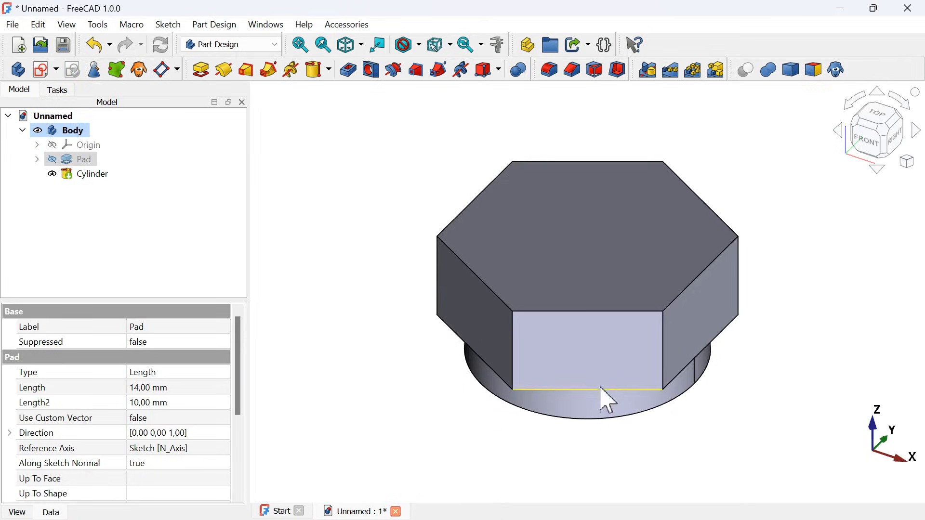
{"action": "left_click", "coordinate": [576, 432]}
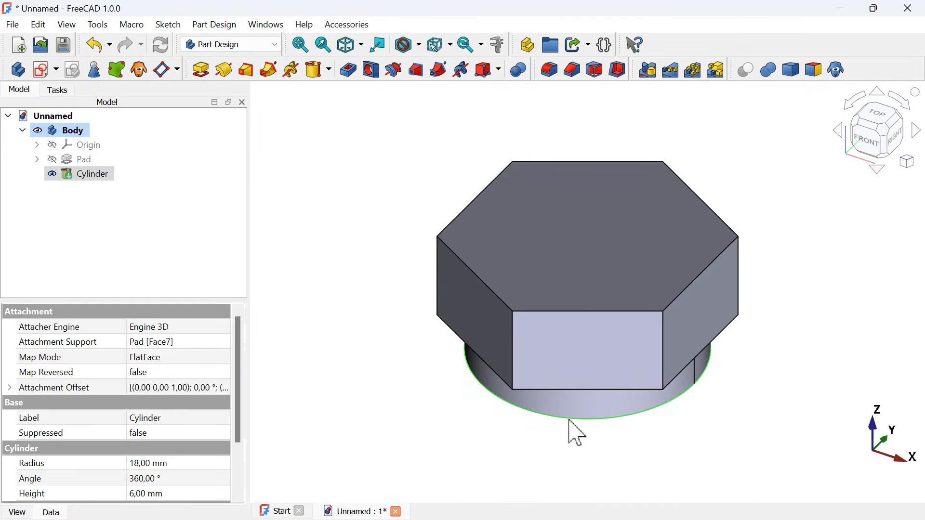
{"action": "middle_click_drag", "start_coordinate": [434, 409], "coordinate": [554, 341]}
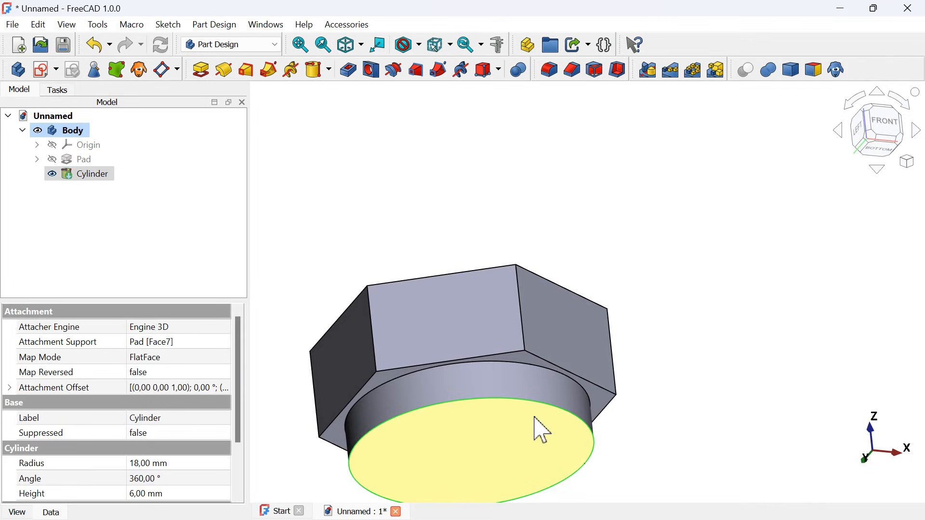
{"action": "left_click", "coordinate": [547, 71]}
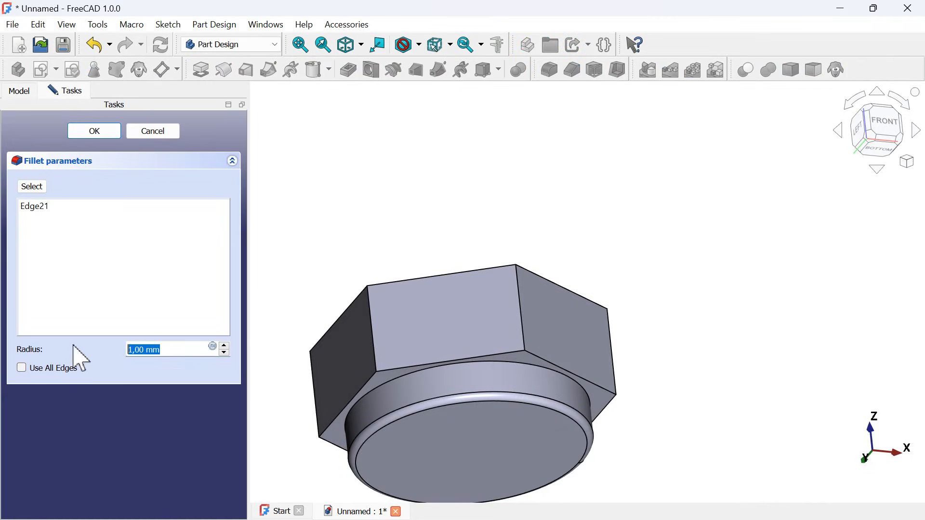
{"action": "key", "text": "Return"}
{"action": "scroll", "coordinate": [459, 227], "scroll_direction": "down", "scroll_amount": 3}
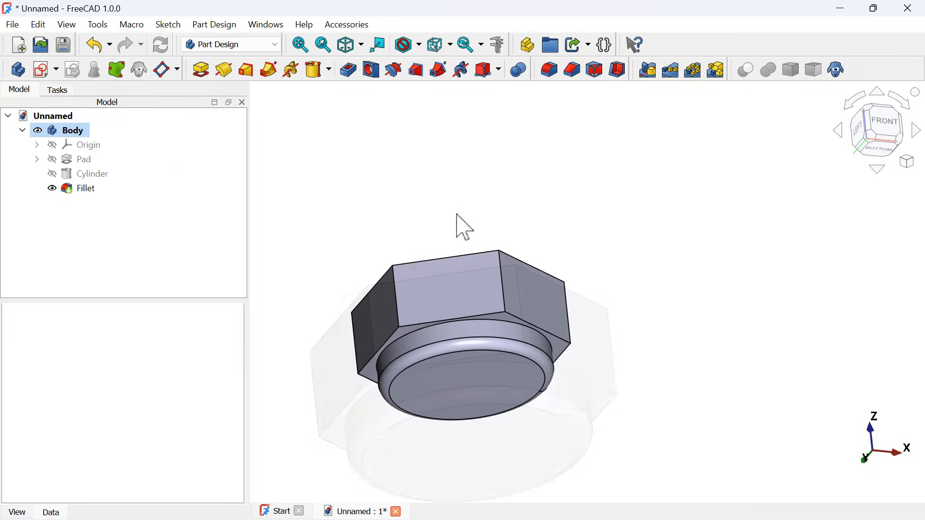
{"action": "left_click_drag", "start_coordinate": [544, 222], "coordinate": [587, 294]}
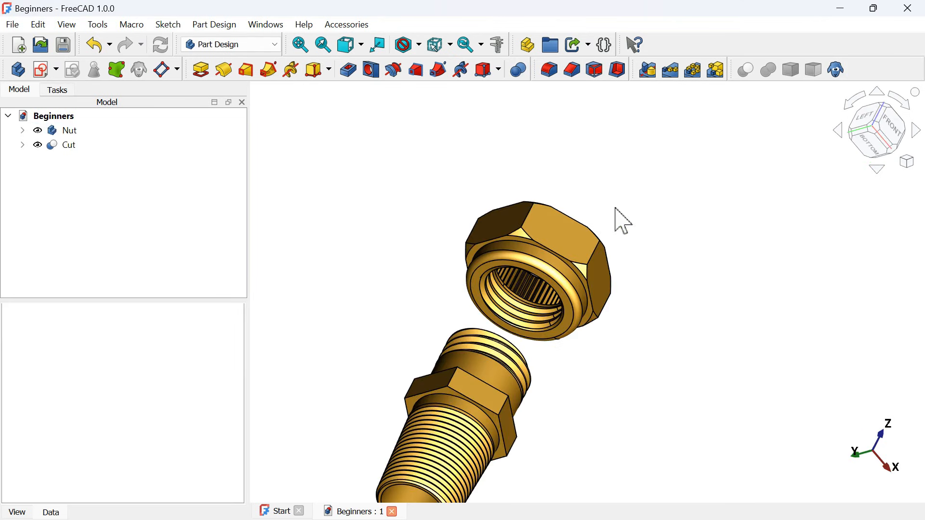
- Examine the shape of the hexagon's corners on the finished nut in the Beginners model
{"action": "left_click_drag", "start_coordinate": [617, 209], "coordinate": [547, 303]}
{"action": "scroll", "coordinate": [547, 303], "scroll_direction": "down", "scroll_amount": 2}
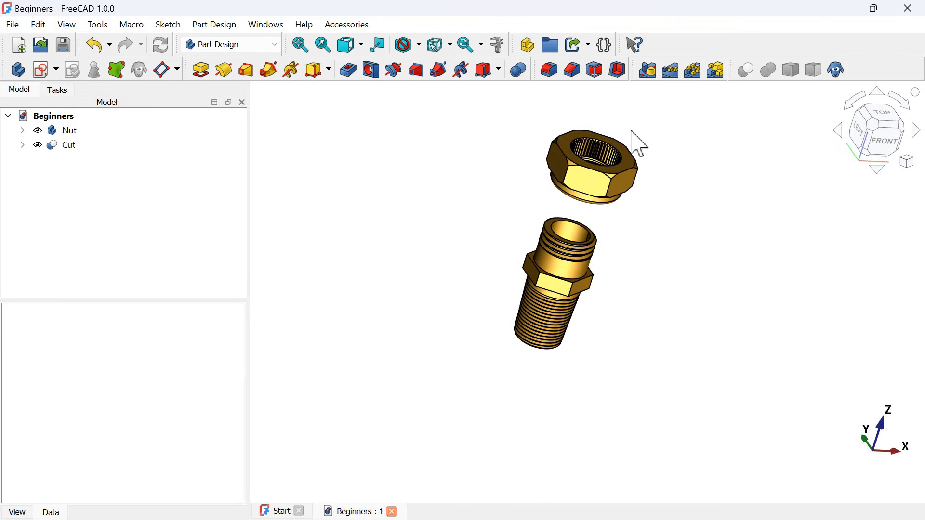
{"action": "scroll", "coordinate": [631, 130], "scroll_direction": "up", "scroll_amount": 4}
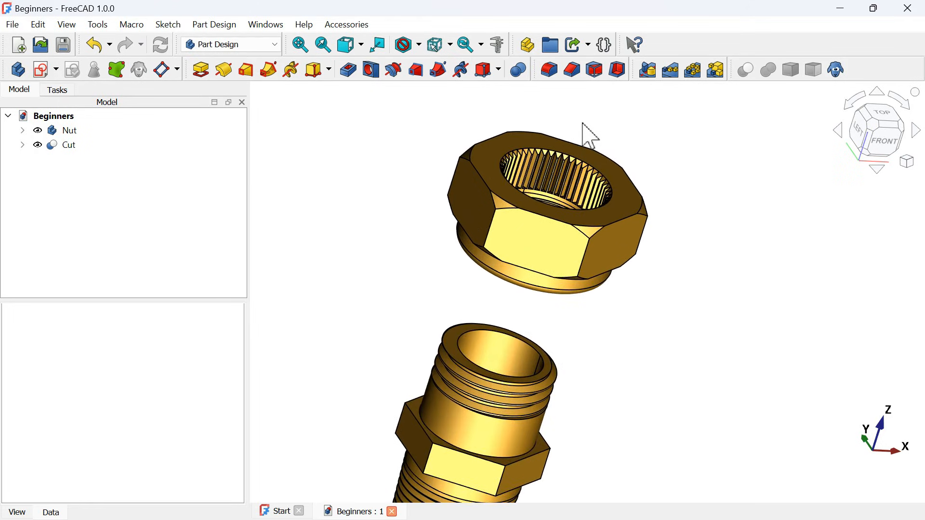
{"action": "scroll", "coordinate": [585, 126], "scroll_direction": "up", "scroll_amount": 3}
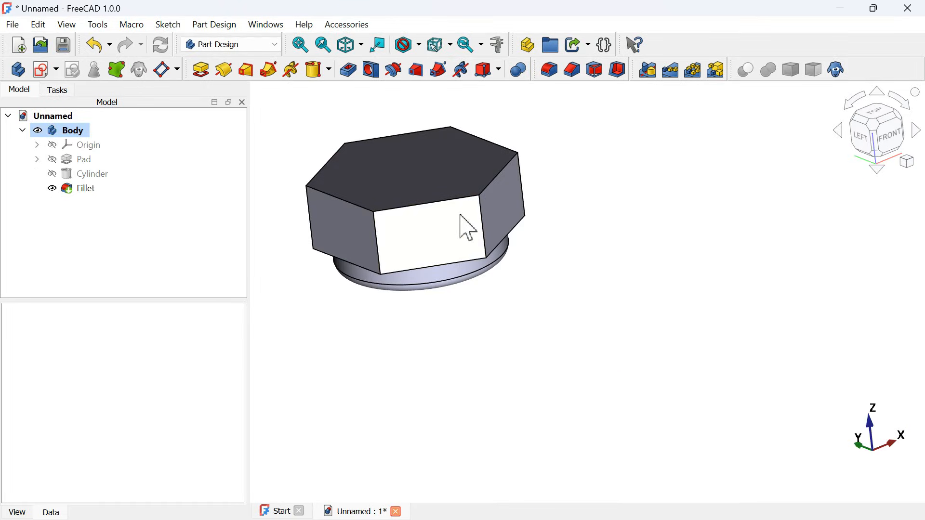
- Start a new sketch on the YZ plane of the nut body and show the model in section
{"action": "key", "text": "0"}
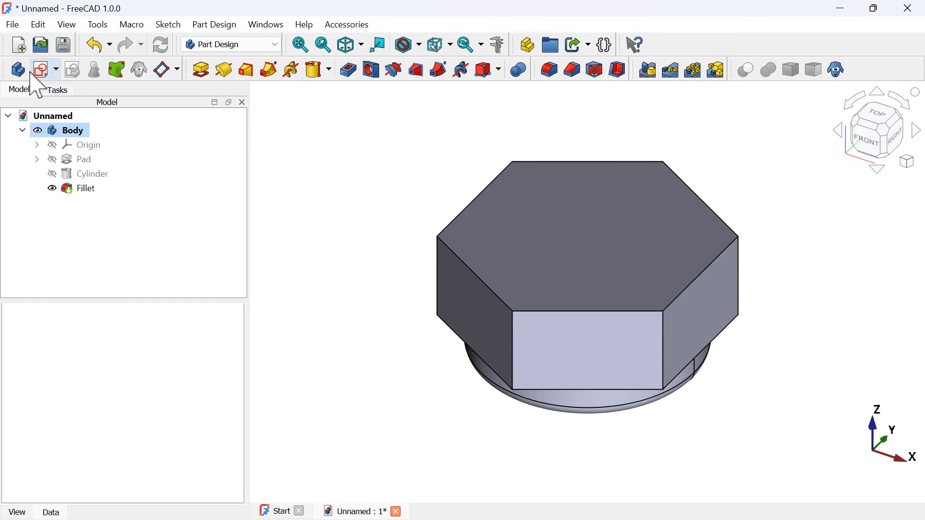
{"action": "left_click", "coordinate": [42, 71]}
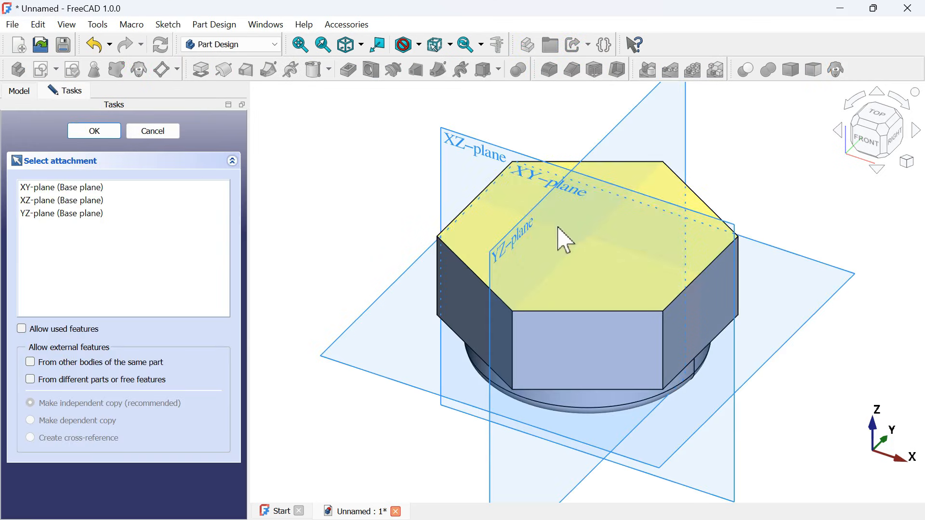
{"action": "left_click", "coordinate": [507, 264]}
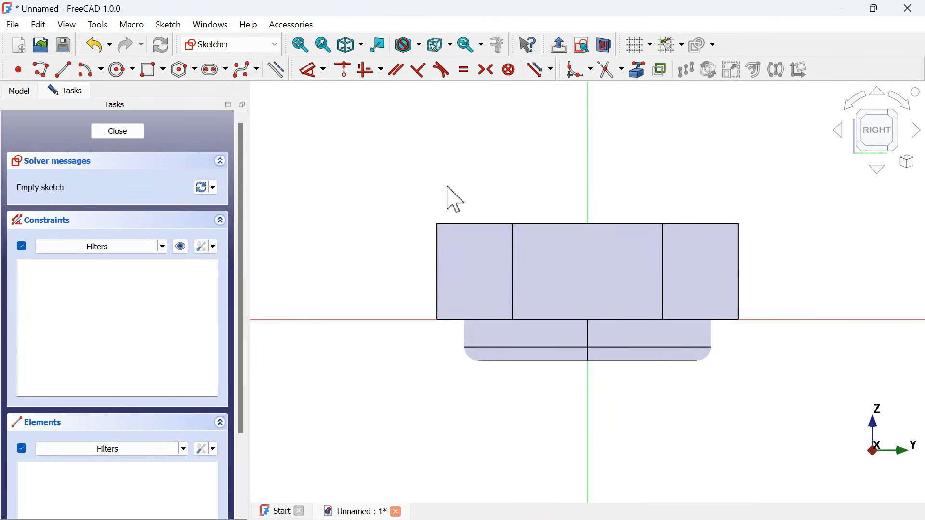
{"action": "left_click", "coordinate": [606, 46]}
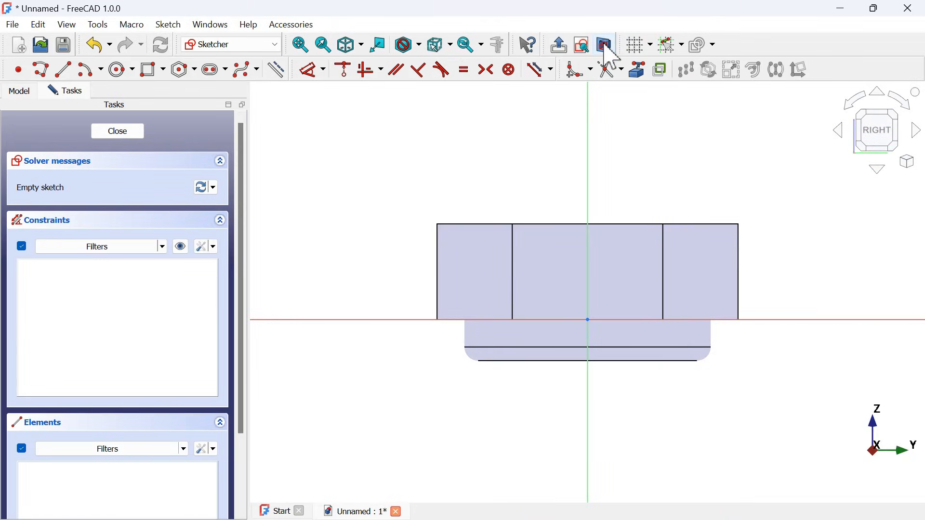
- Project the hexagon's vertical outer edge on the positive Y side and the collar's bottom edge into the sketch as external geometry
{"action": "left_click", "coordinate": [638, 70]}
{"action": "left_click", "coordinate": [739, 265]}
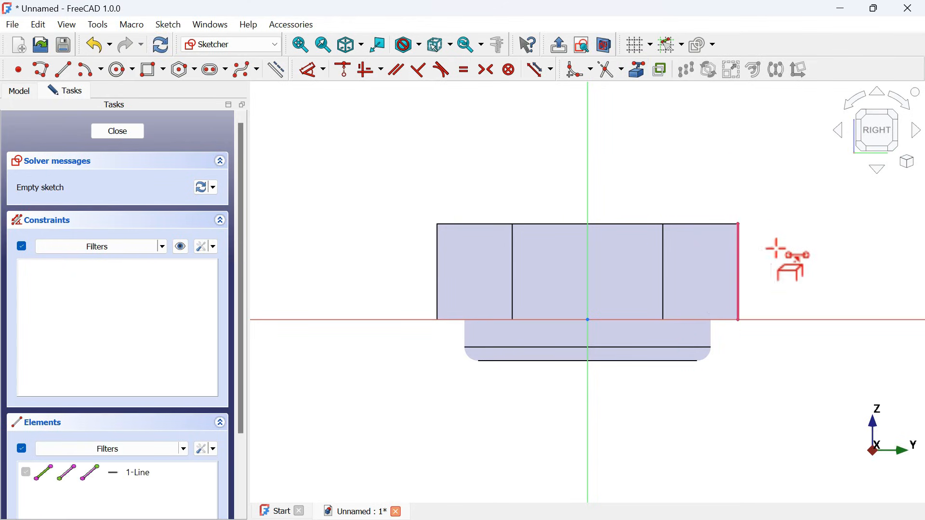
{"action": "scroll", "coordinate": [798, 285], "scroll_direction": "up", "scroll_amount": 3}
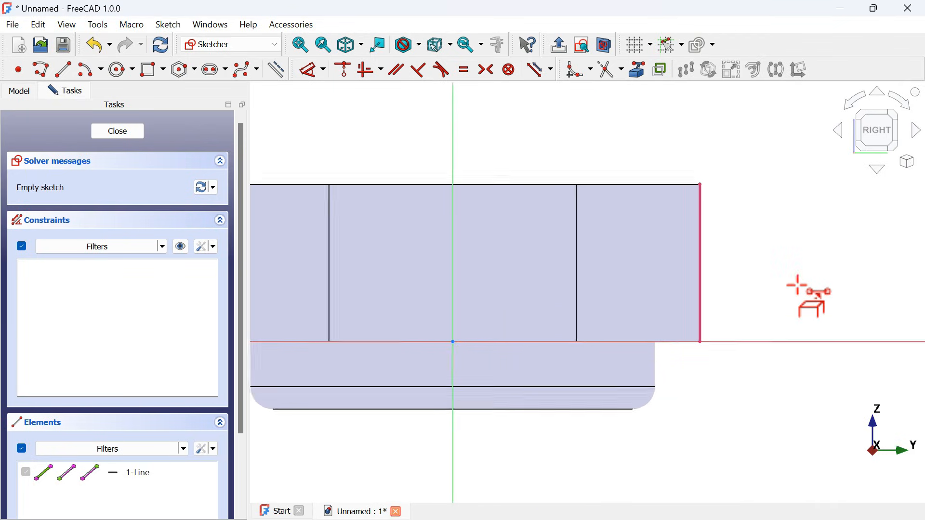
{"action": "left_click", "coordinate": [606, 411]}
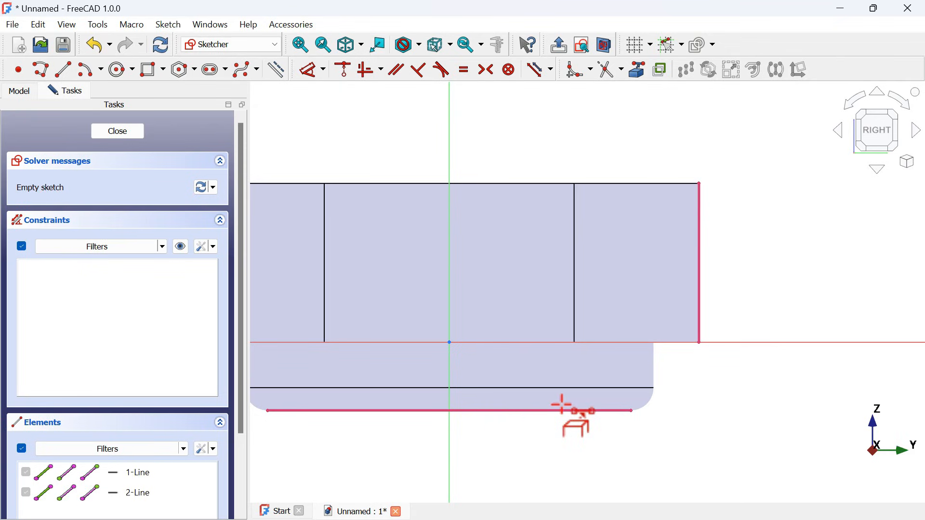
- Draw a closed triangle with a polyline at the hexagon's upper outer corner, about 6.6 mm wide and 3.5 mm high
{"action": "left_click", "coordinate": [44, 71]}
{"action": "scroll", "coordinate": [749, 186], "scroll_direction": "up", "scroll_amount": 2}
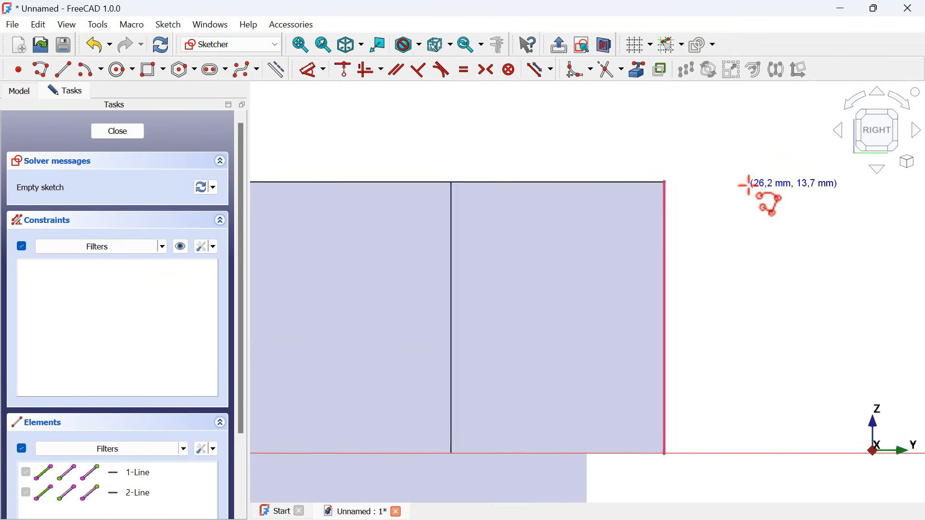
{"action": "left_click", "coordinate": [665, 182]}
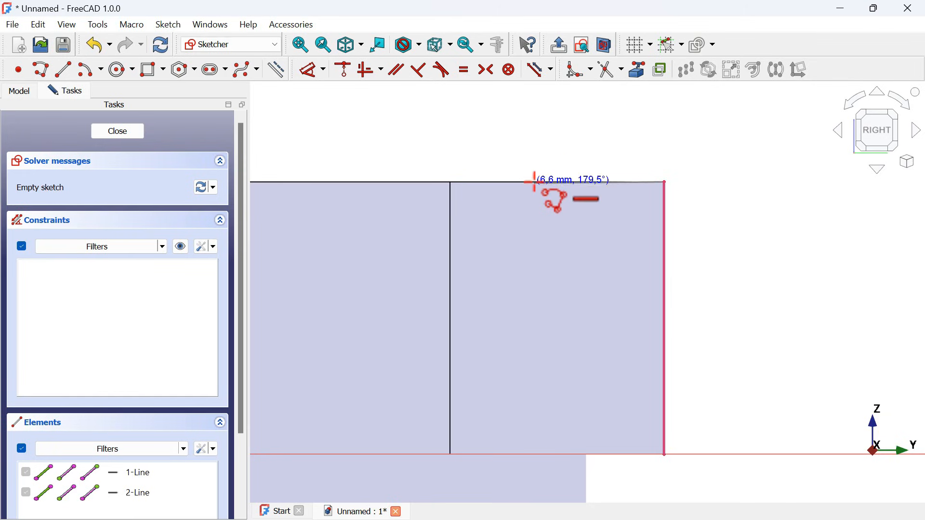
{"action": "left_click", "coordinate": [535, 182]}
{"action": "left_click", "coordinate": [665, 249]}
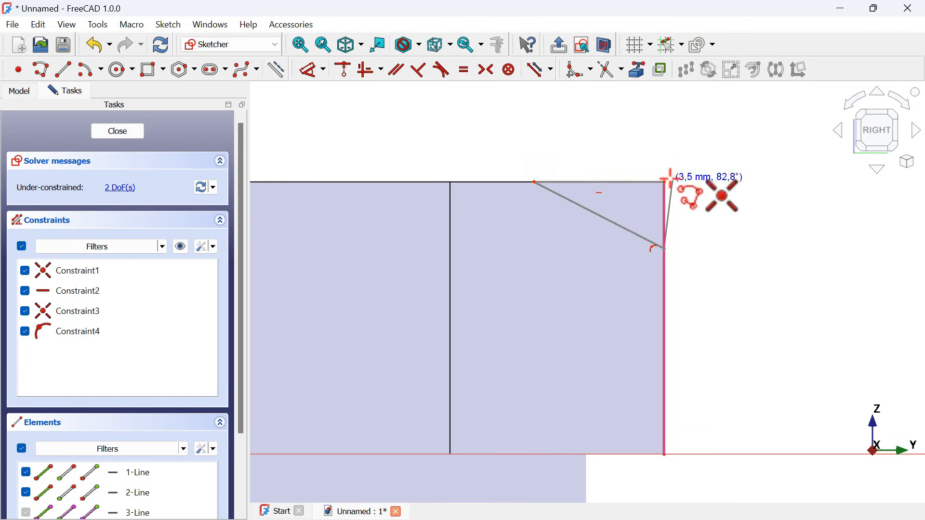
{"action": "left_click", "coordinate": [666, 181]}
- Draw a second closed triangle at the hexagon's lower outer corner, with one side along the projected vertical edge
{"action": "left_click", "coordinate": [664, 362]}
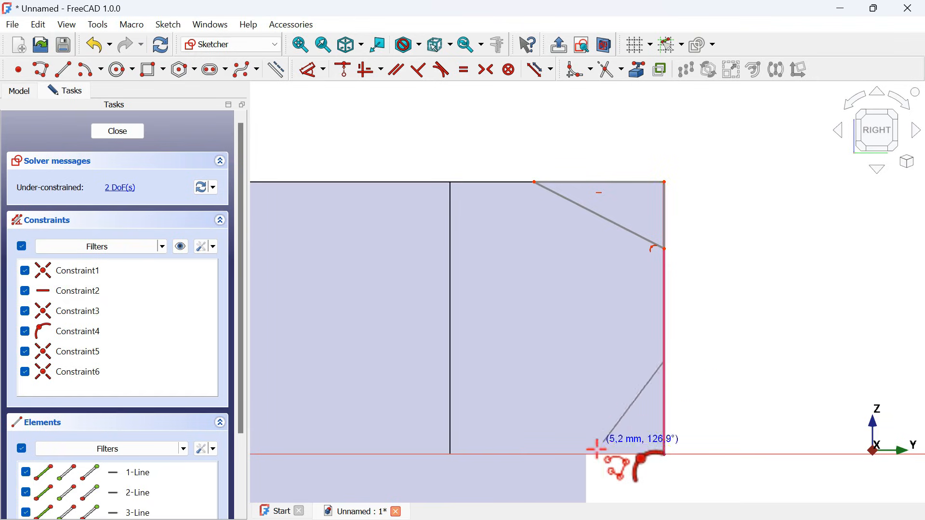
{"action": "left_click", "coordinate": [578, 454]}
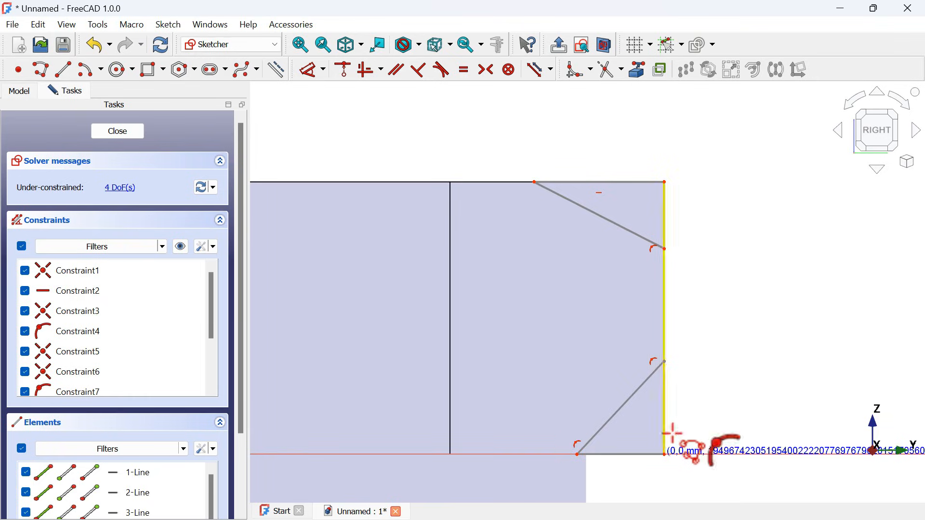
{"action": "left_click", "coordinate": [665, 455]}
{"action": "left_click", "coordinate": [665, 363]}
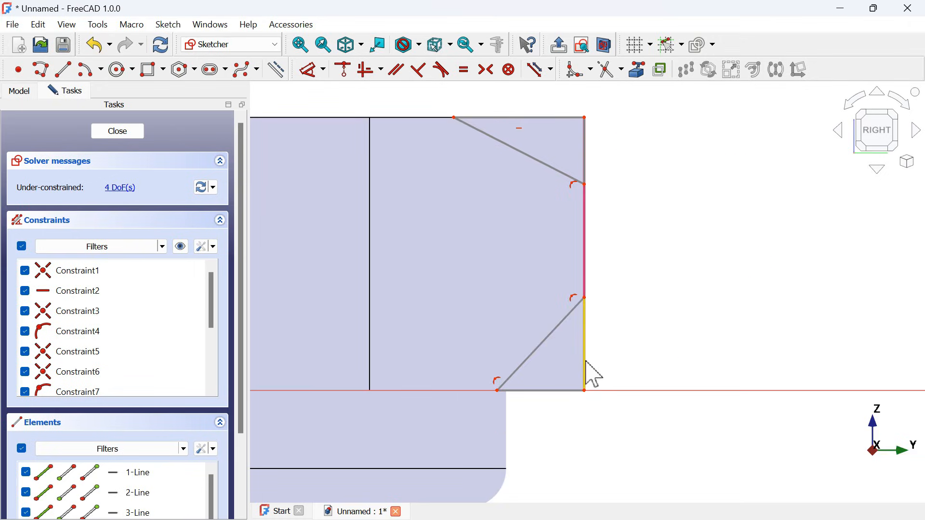
- Constrain the horizontal and vertical sides of both corner triangles to equal length
{"action": "left_click", "coordinate": [587, 363]}
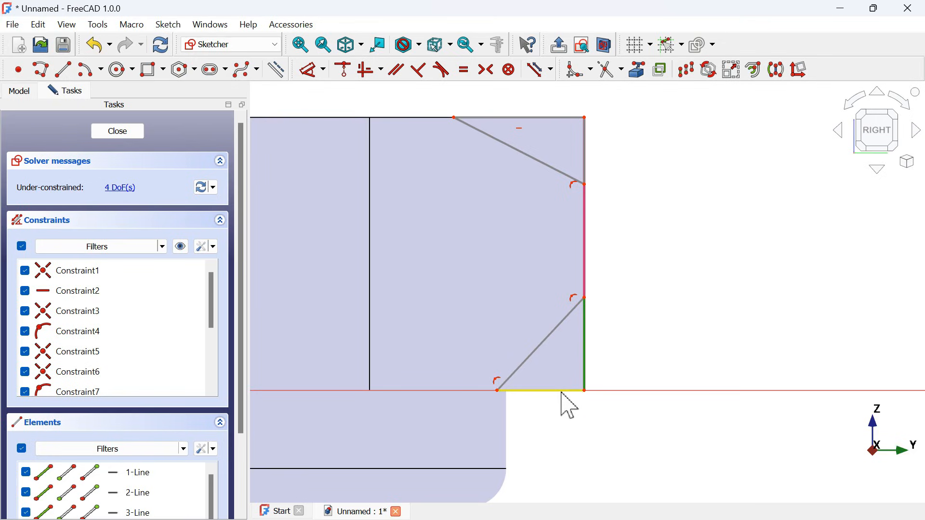
{"action": "left_click", "coordinate": [590, 153]}
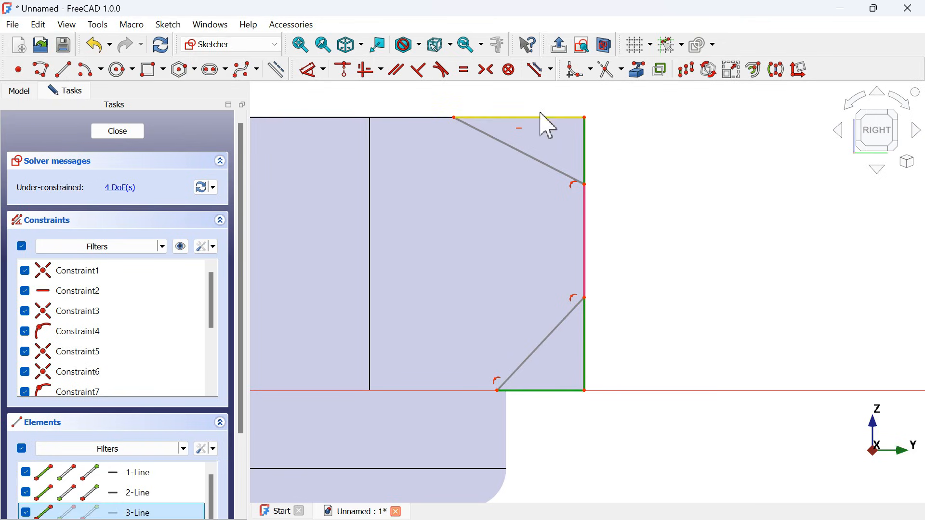
{"action": "left_click", "coordinate": [550, 118]}
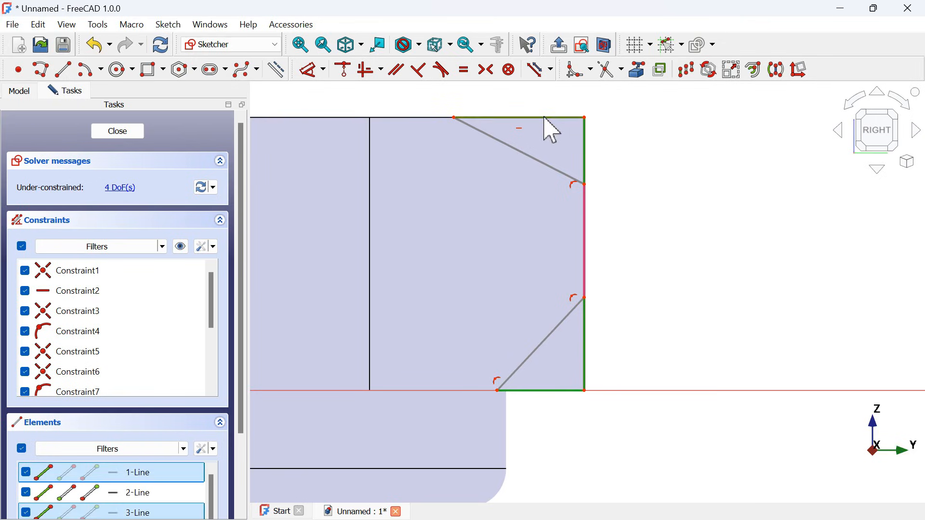
{"action": "left_click", "coordinate": [468, 73]}
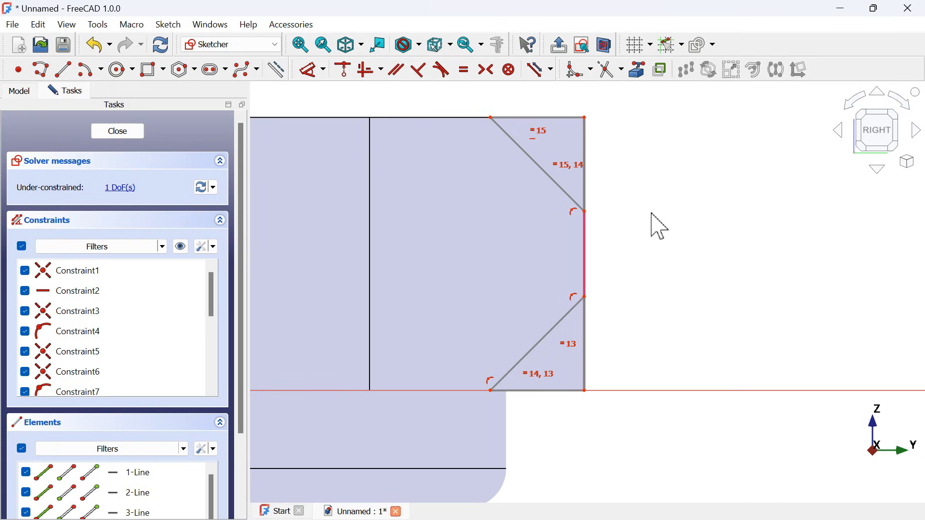
- Dimension the vertical side of the upper corner triangle to 2 mm
{"action": "scroll", "coordinate": [666, 229], "scroll_direction": "down", "scroll_amount": 2}
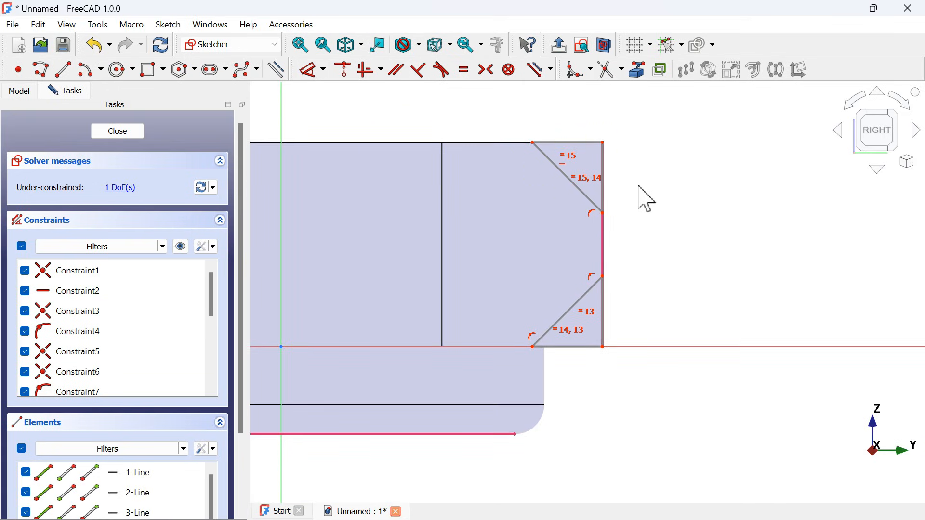
{"action": "left_click", "coordinate": [312, 73]}
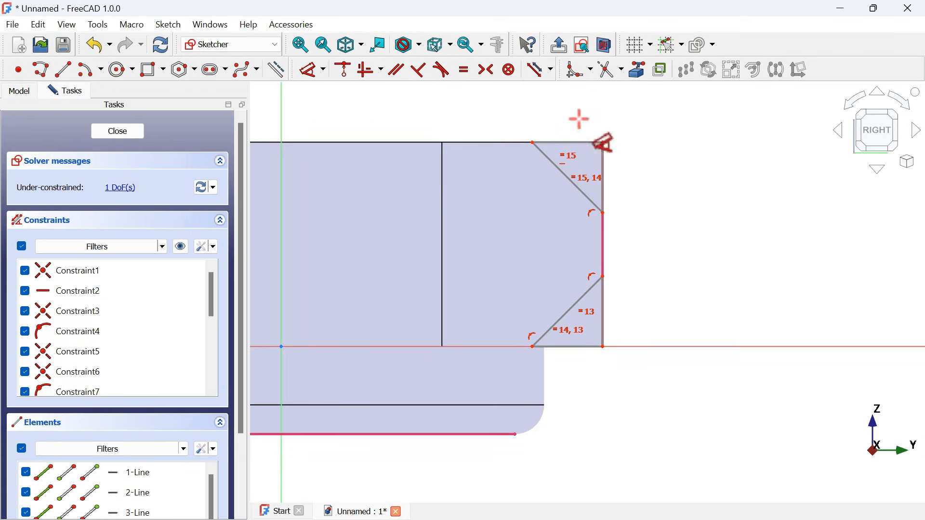
{"action": "left_click", "coordinate": [604, 161]}
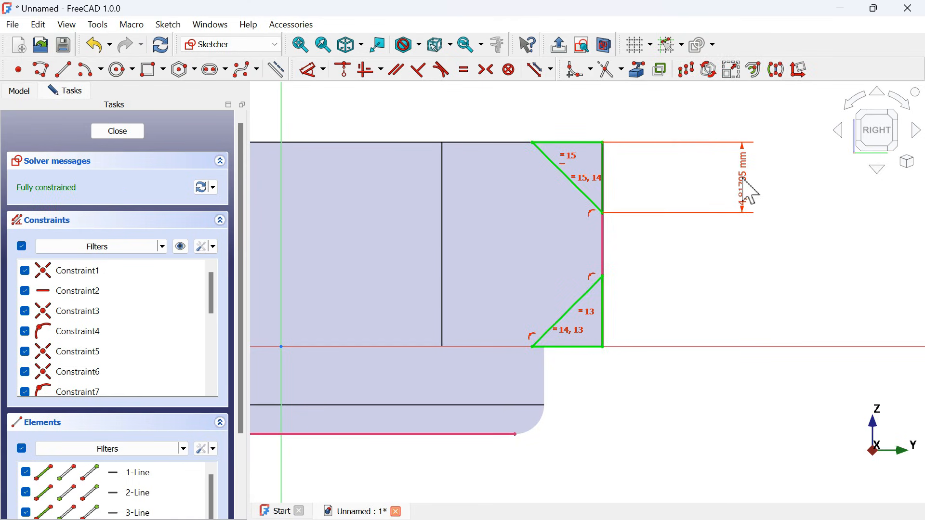
{"action": "left_click", "coordinate": [749, 190]}
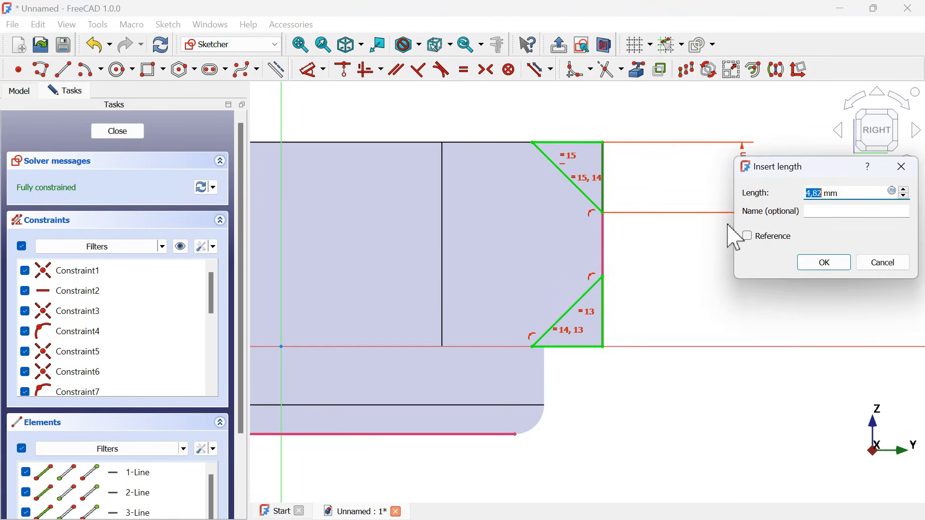
{"action": "key", "text": "Return"}
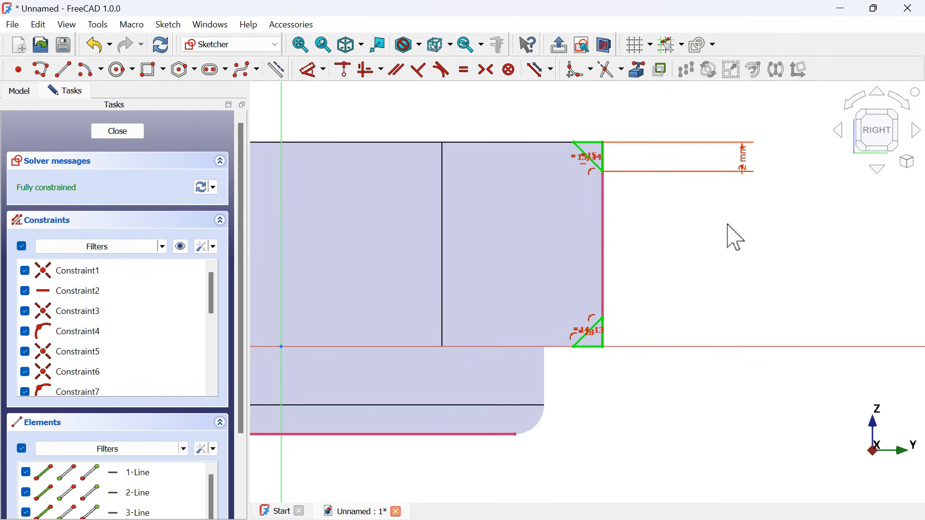
- Draw a closed six-sided bore profile with a polyline from the vertical axis, its upper edge about 15.5 mm wide and both outer corners flared
{"action": "scroll", "coordinate": [748, 206], "scroll_direction": "down", "scroll_amount": 2}
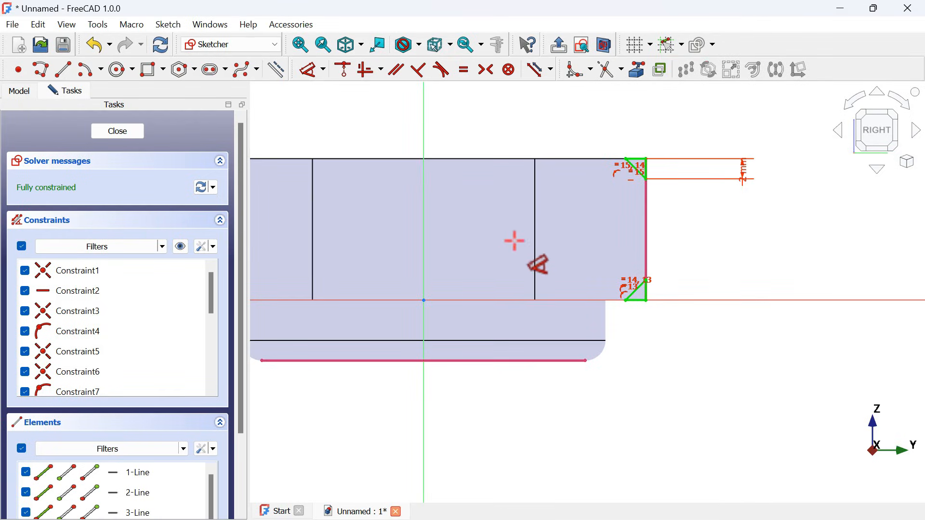
{"action": "scroll", "coordinate": [442, 197], "scroll_direction": "up", "scroll_amount": 1}
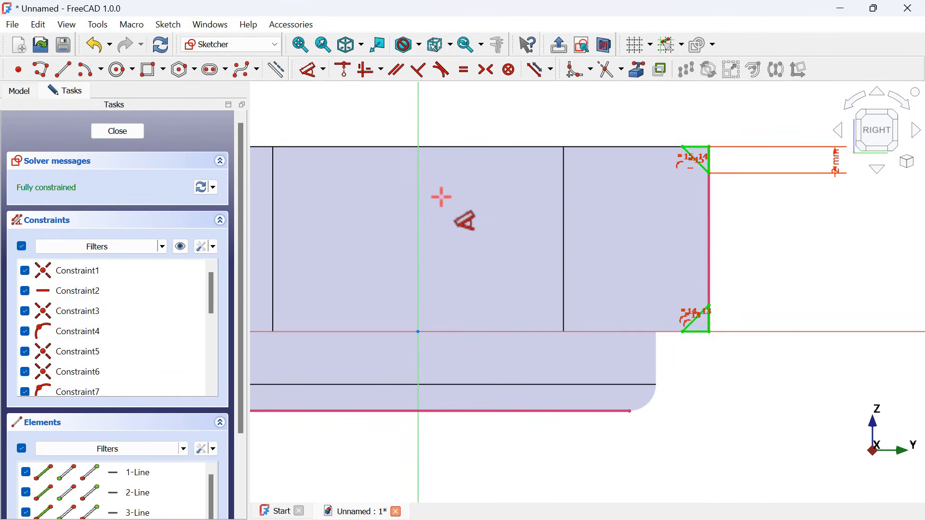
{"action": "left_click", "coordinate": [50, 73]}
{"action": "left_click", "coordinate": [419, 143]}
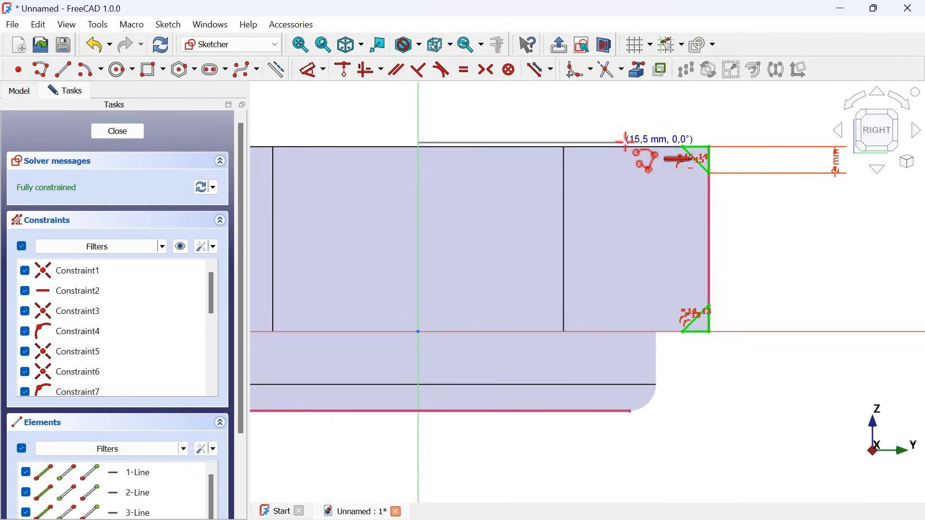
{"action": "left_click", "coordinate": [629, 143]}
{"action": "left_click", "coordinate": [552, 185]}
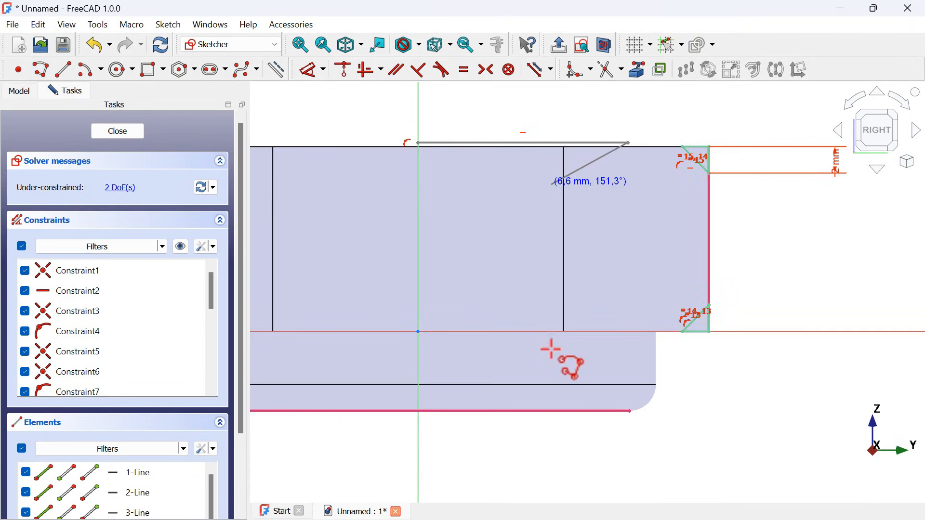
{"action": "left_click", "coordinate": [552, 371]}
{"action": "left_click", "coordinate": [619, 395]}
{"action": "left_click", "coordinate": [419, 395]}
{"action": "left_click", "coordinate": [419, 143]}
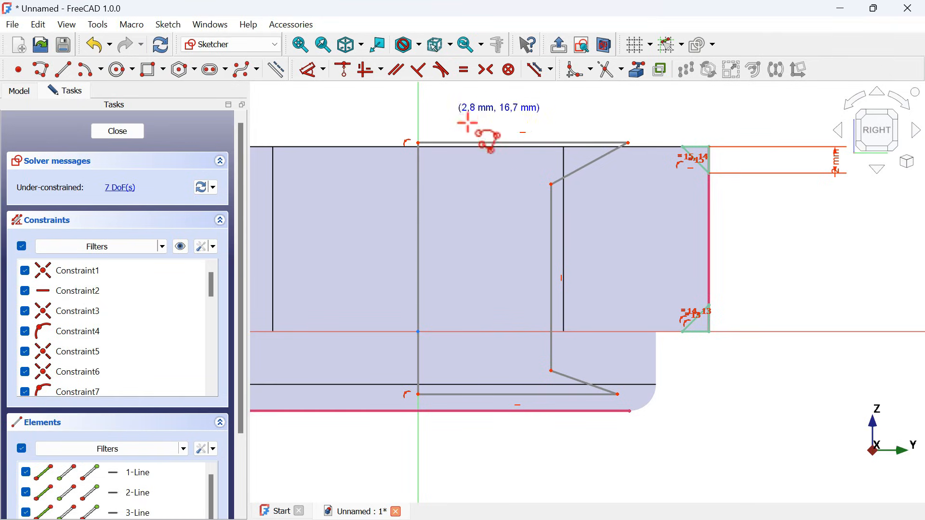
- Constrain the bore profile's two slanted edges to equal length, and its upper and lower horizontal edges likewise
{"action": "left_click", "coordinate": [465, 70]}
{"action": "left_click", "coordinate": [598, 166]}
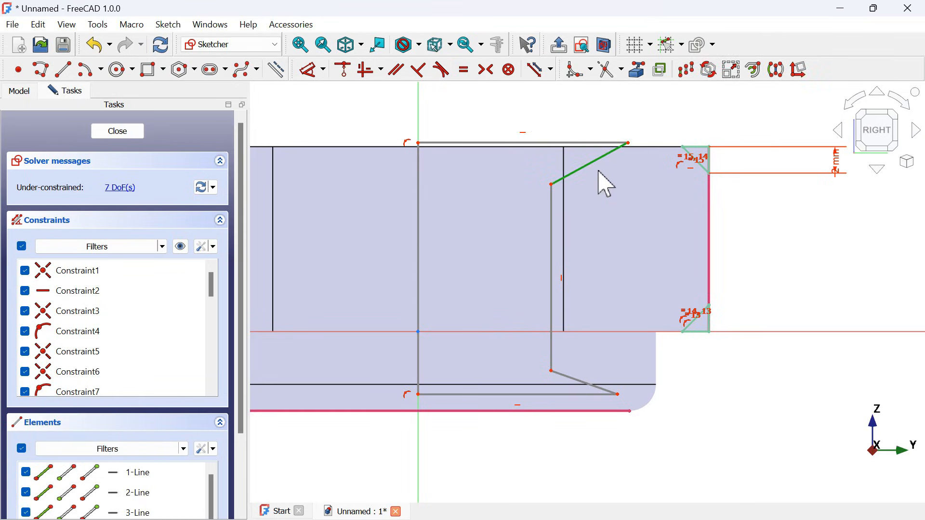
{"action": "left_click", "coordinate": [595, 382]}
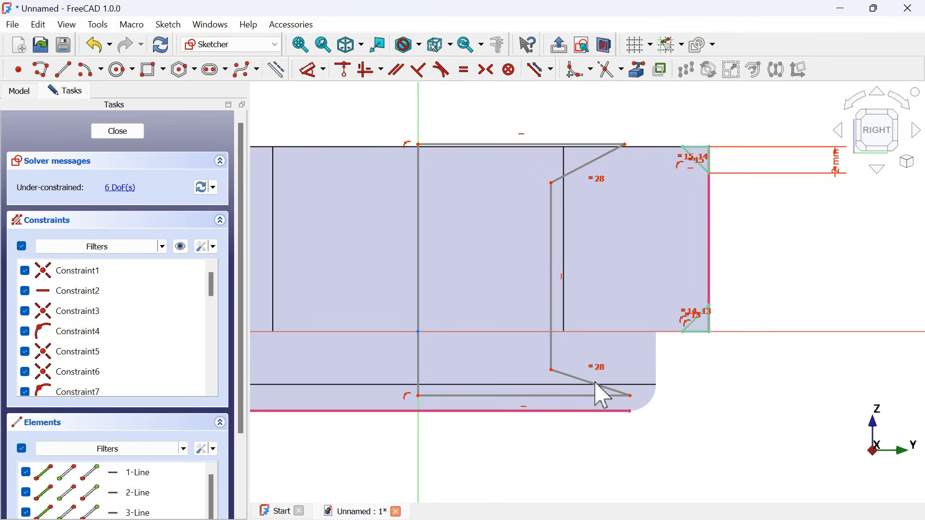
{"action": "left_click", "coordinate": [553, 398]}
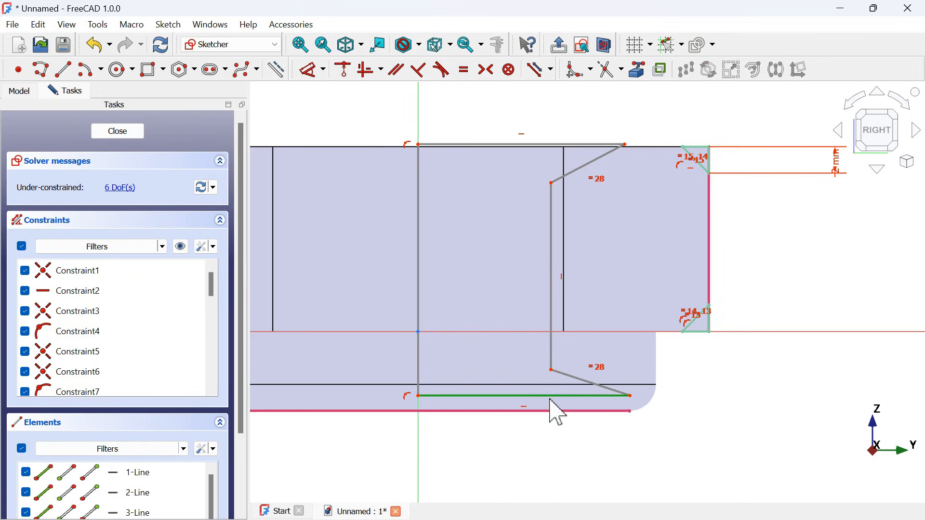
{"action": "left_click", "coordinate": [531, 150]}
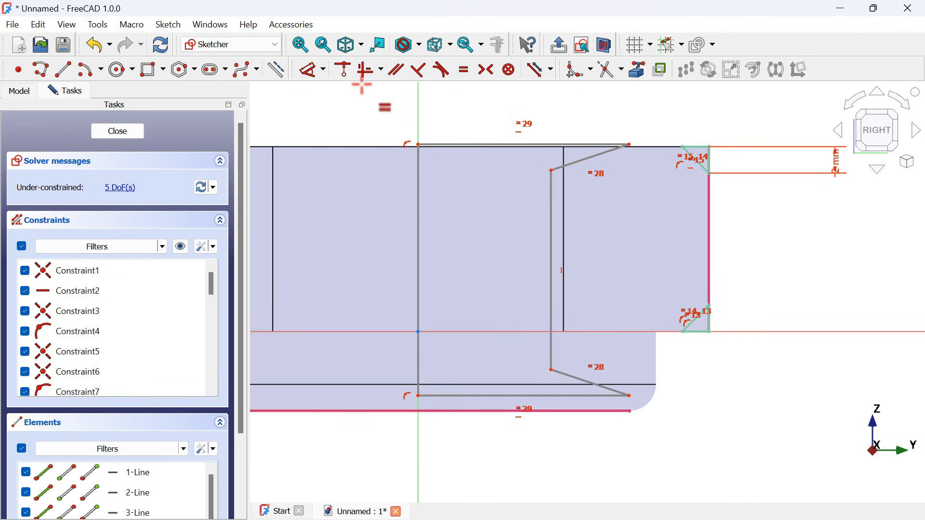
- Align the bore profile's upper outer corner horizontally with the upper triangle's corner, and its lower outer corner with the projected collar edge's endpoint
{"action": "left_click", "coordinate": [381, 70]}
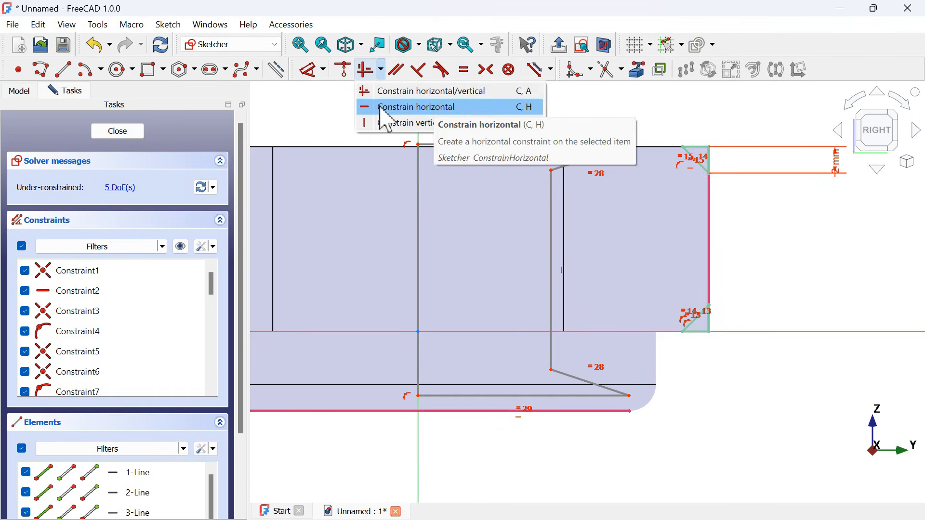
{"action": "left_click", "coordinate": [441, 107]}
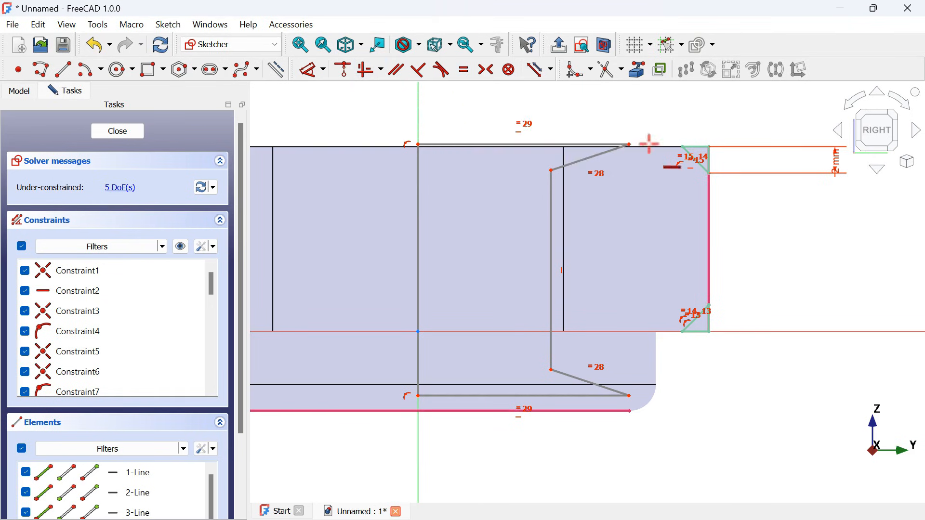
{"action": "left_click", "coordinate": [629, 145]}
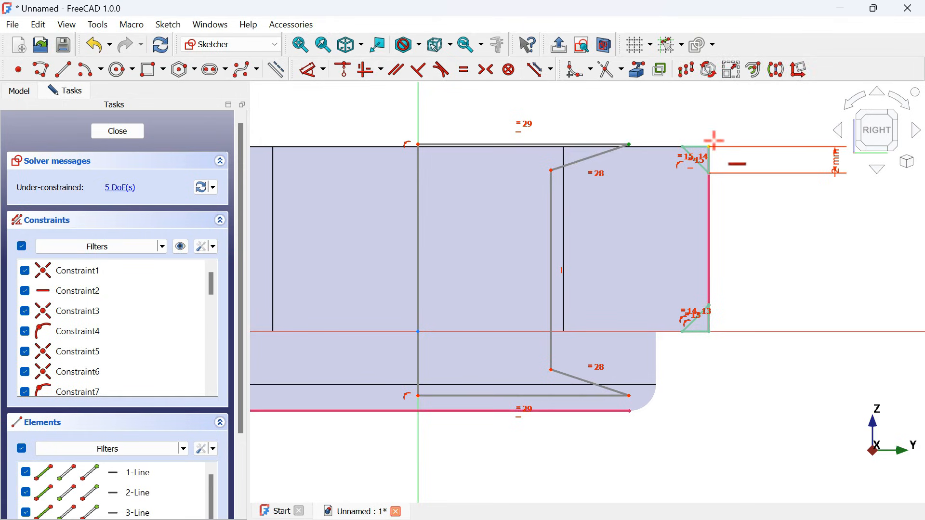
{"action": "key", "text": "h"}
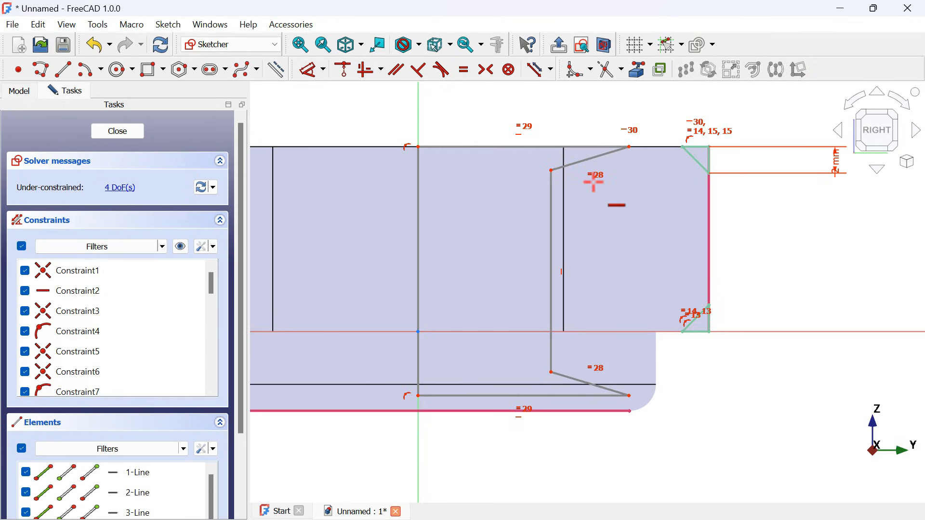
{"action": "left_click", "coordinate": [631, 397]}
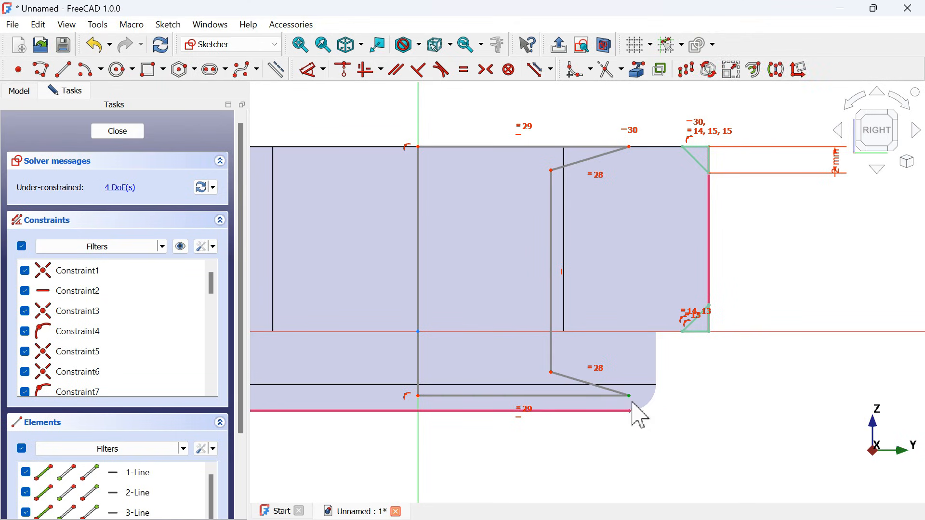
{"action": "left_click", "coordinate": [630, 412]}
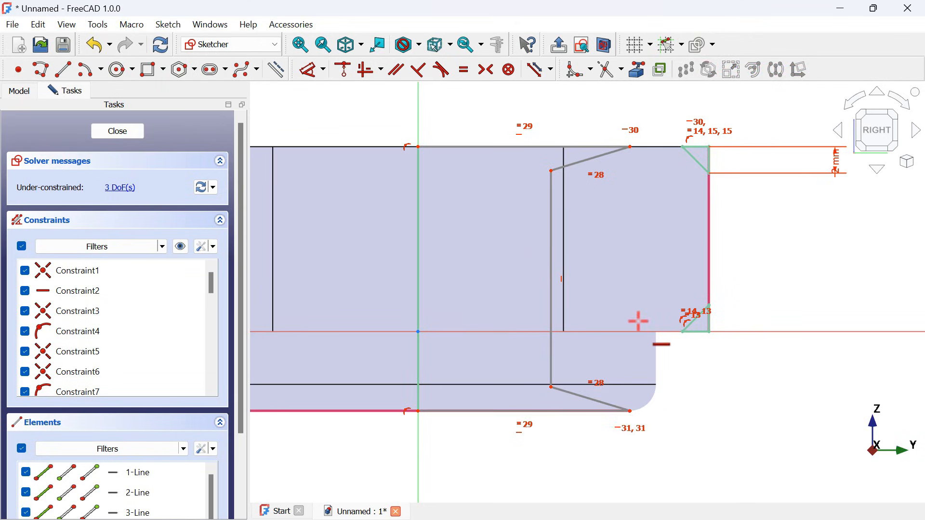
- Constrain the angle between the bore profile's upper slanted edge and its upper horizontal edge to 45°
{"action": "left_click", "coordinate": [315, 74]}
{"action": "left_click", "coordinate": [595, 158]}
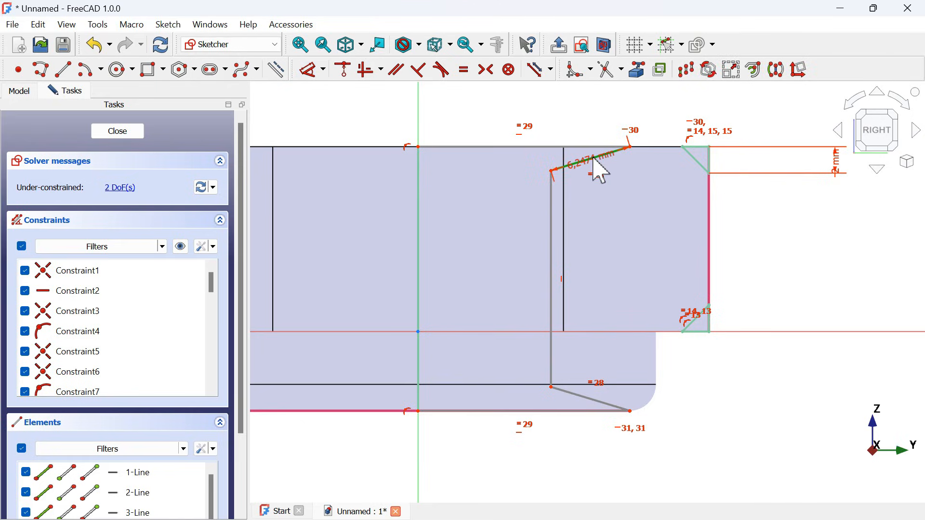
{"action": "left_click", "coordinate": [561, 147]}
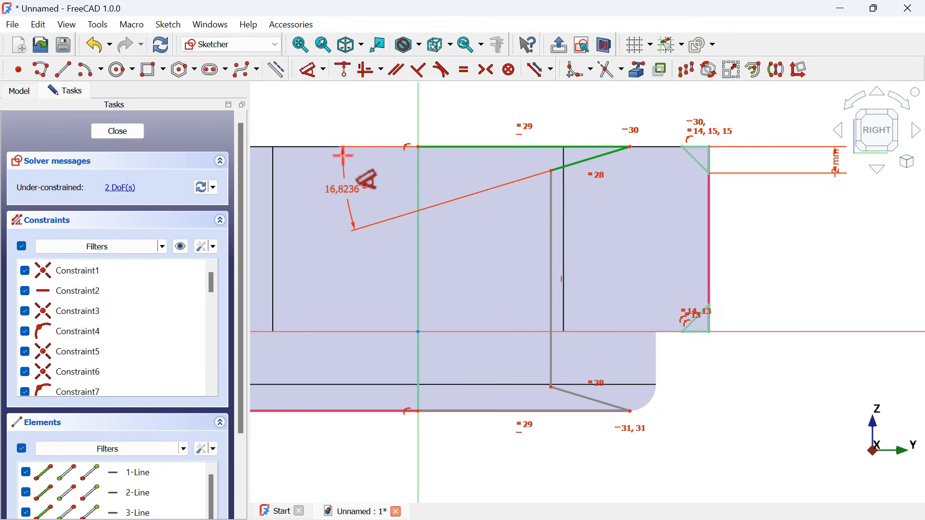
{"action": "left_click", "coordinate": [367, 217]}
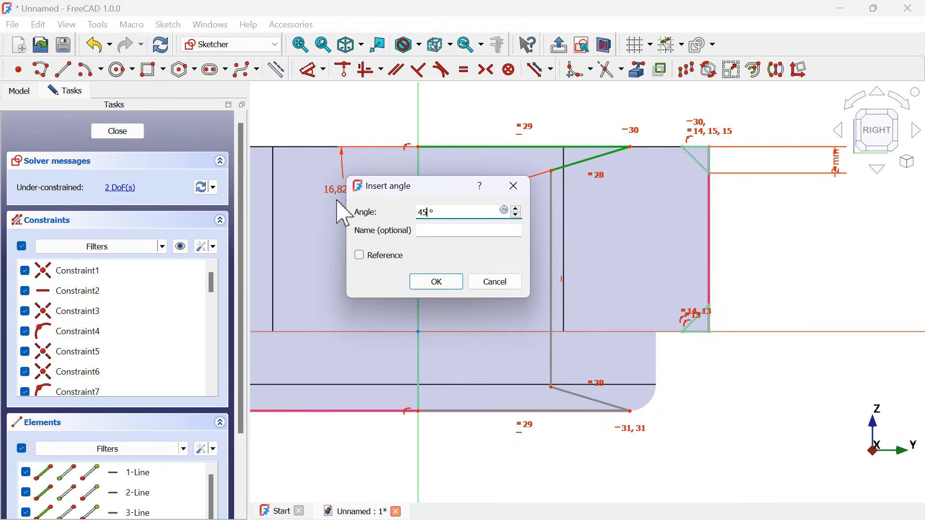
{"action": "key", "text": "Return"}
- Set the vertical distance from the upper slanted edge's inner endpoint to the profile's upper edge to 1 mm
{"action": "left_click", "coordinate": [552, 225]}
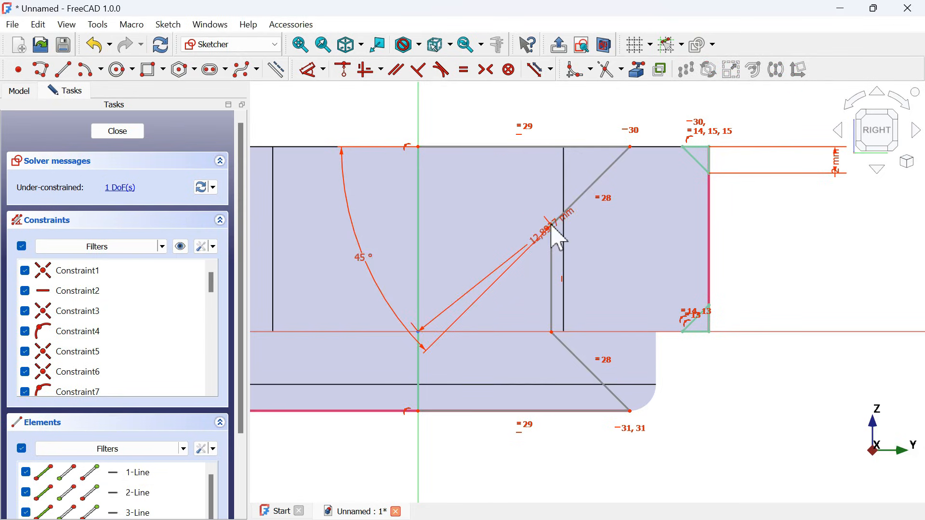
{"action": "left_click", "coordinate": [547, 146]}
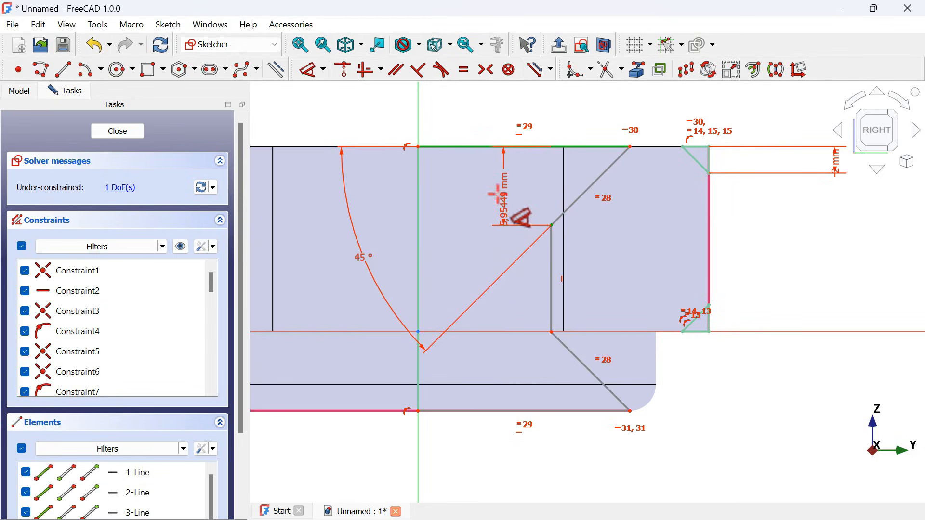
{"action": "left_click", "coordinate": [496, 194]}
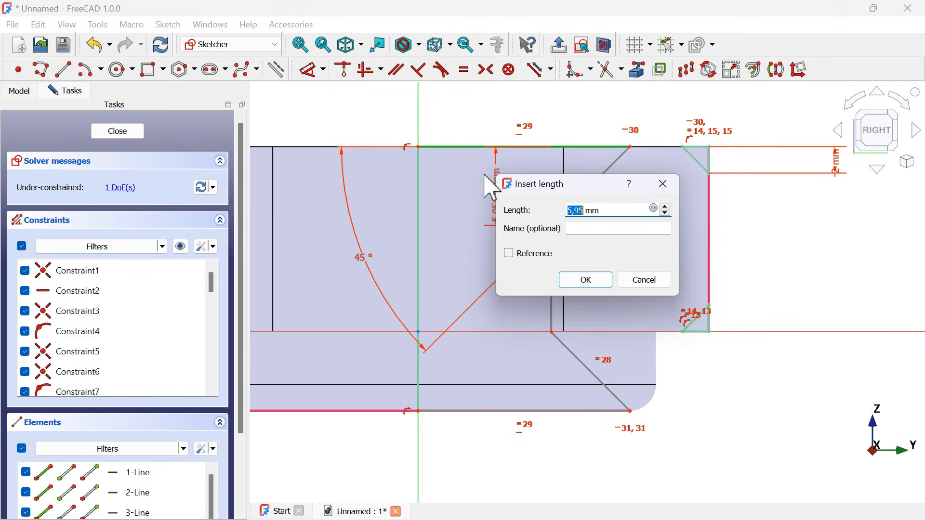
{"action": "type", "text": "1"}
{"action": "key", "text": "Return"}
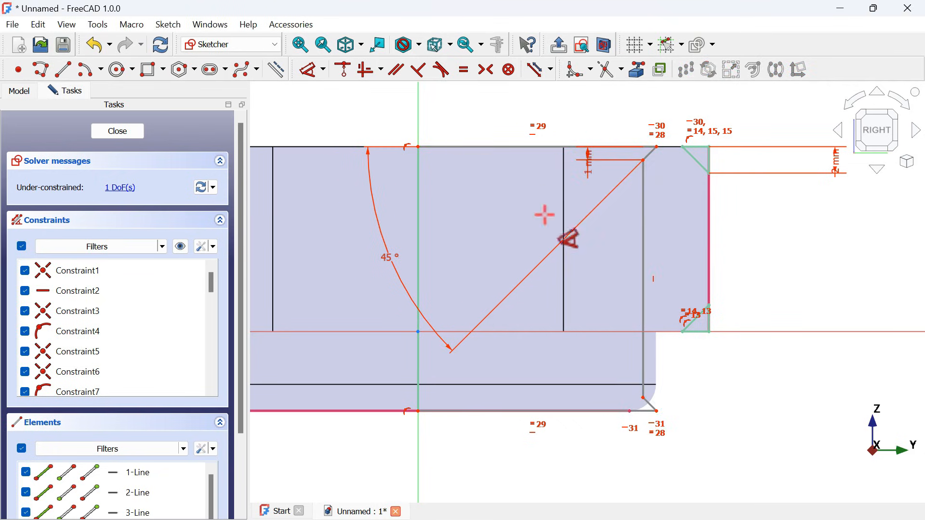
{"action": "key", "text": "Escape"}
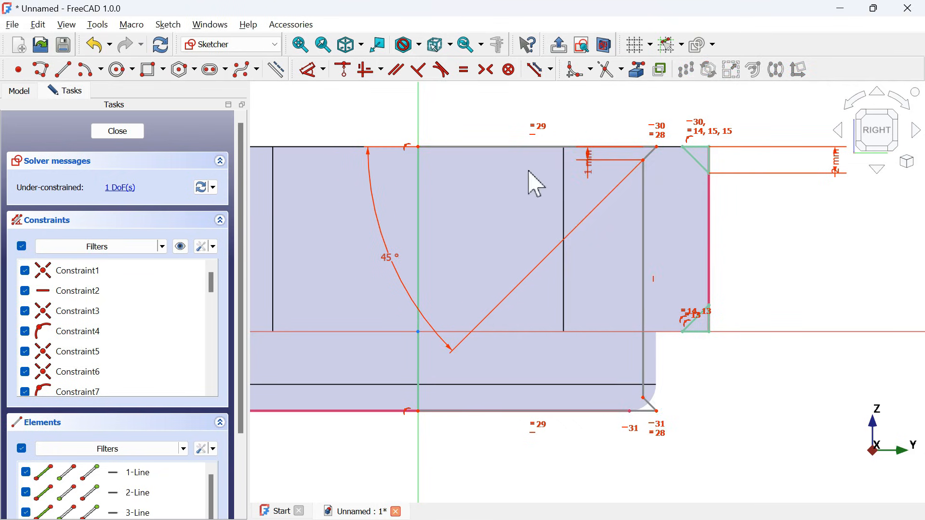
- Set the distance from the bore profile's lower inner corner to the vertical axis to 12 mm
{"action": "key", "text": "k"}
{"action": "key", "text": "a"}
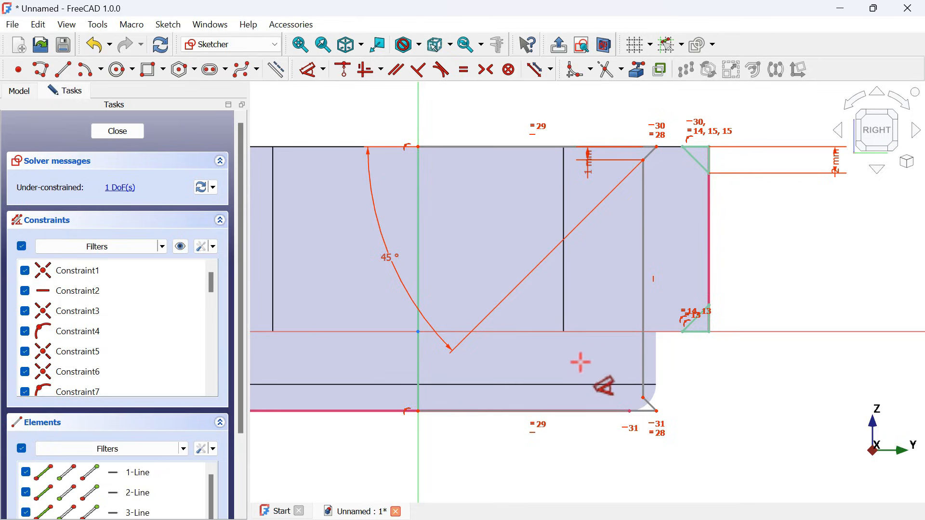
{"action": "left_click", "coordinate": [643, 395]}
{"action": "left_click", "coordinate": [426, 350]}
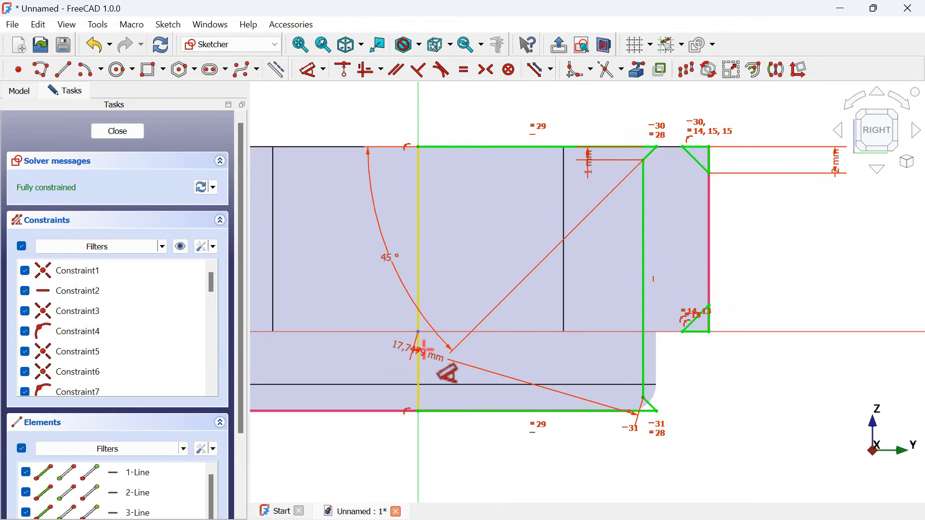
{"action": "scroll", "coordinate": [551, 267], "scroll_direction": "down", "scroll_amount": 3}
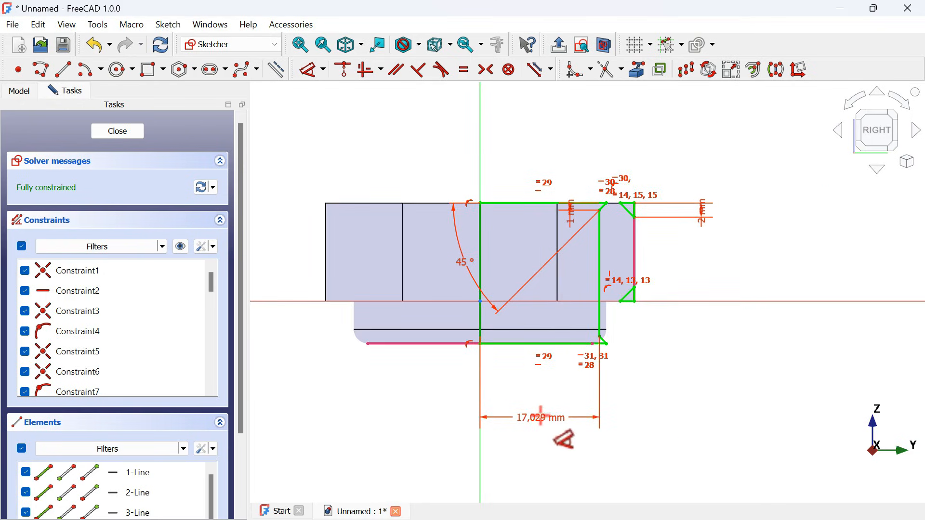
{"action": "left_click", "coordinate": [541, 417]}
{"action": "left_click_drag", "start_coordinate": [597, 403], "coordinate": [541, 297]}
{"action": "type", "text": "12"}
{"action": "key", "text": "Return"}
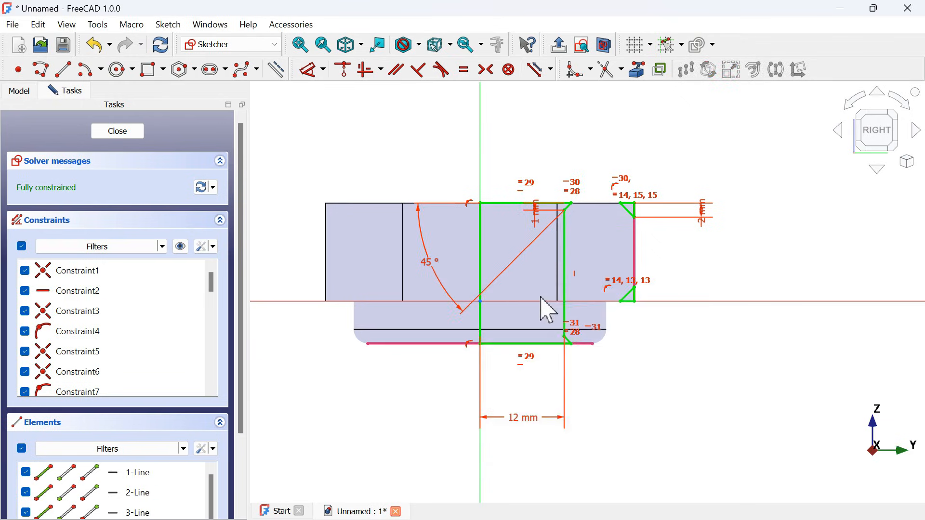
- Finish the sketch and cut it as a 360° groove around the vertical sketch axis, forming the nut's corner chamfers and bore
{"action": "scroll", "coordinate": [562, 301], "scroll_direction": "up", "scroll_amount": 3}
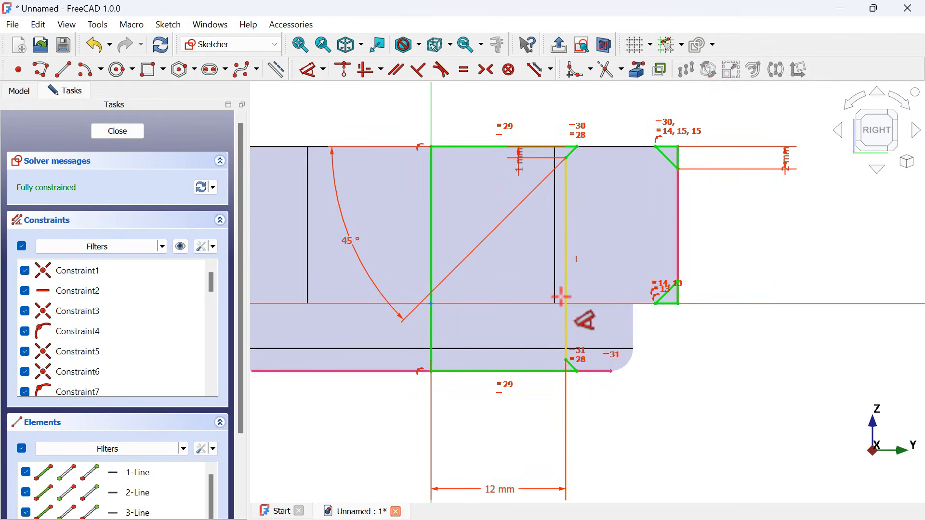
{"action": "left_click", "coordinate": [139, 136]}
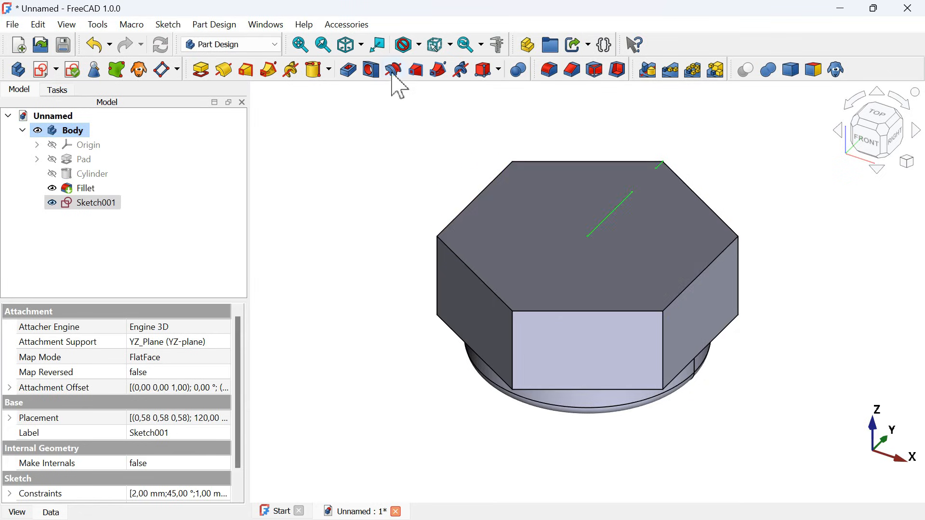
{"action": "left_click", "coordinate": [392, 72]}
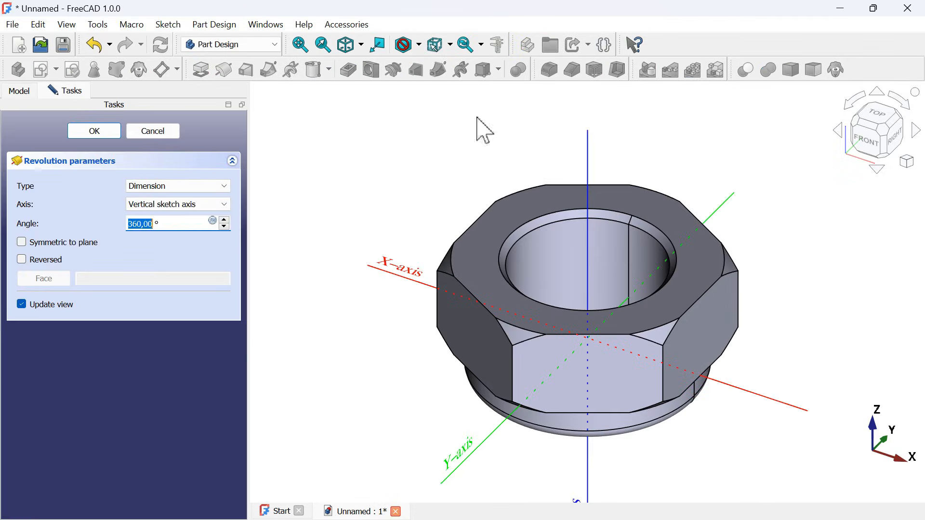
{"action": "scroll", "coordinate": [667, 191], "scroll_direction": "down", "scroll_amount": 4}
{"action": "left_click", "coordinate": [117, 135]}
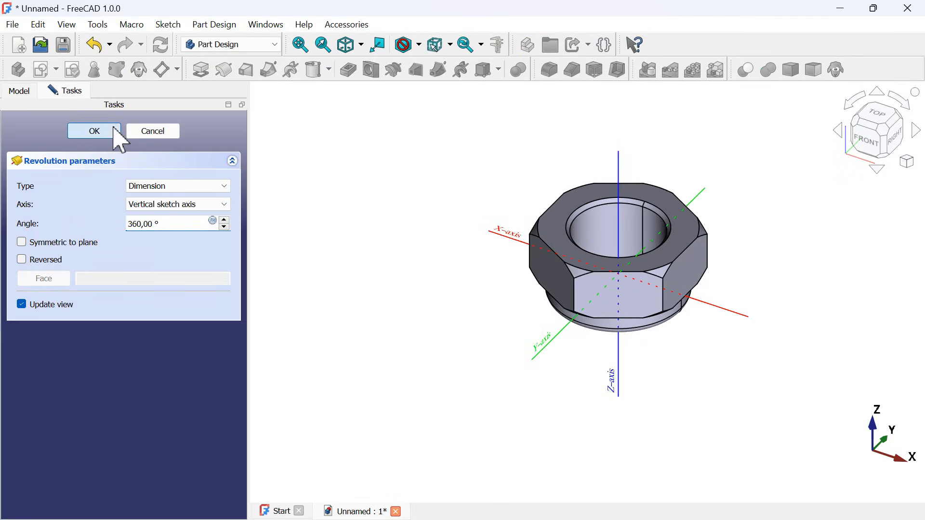
{"action": "middle_click_drag", "start_coordinate": [476, 333], "coordinate": [620, 254]}
{"action": "mouse_move", "coordinate": [572, 283]}
{"action": "middle_mouse_down"}
{"action": "mouse_move", "coordinate": [554, 332]}
{"action": "mouse_move", "coordinate": [587, 280]}
{"action": "middle_mouse_up"}
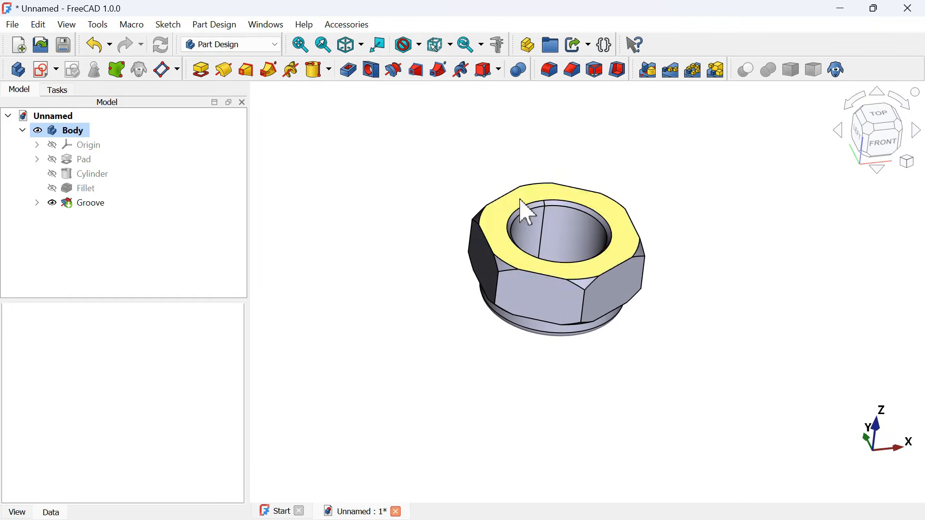
- Examine the ring of triangular serrations in the bore of the finished Beginners nut from above
{"action": "key", "text": "0"}
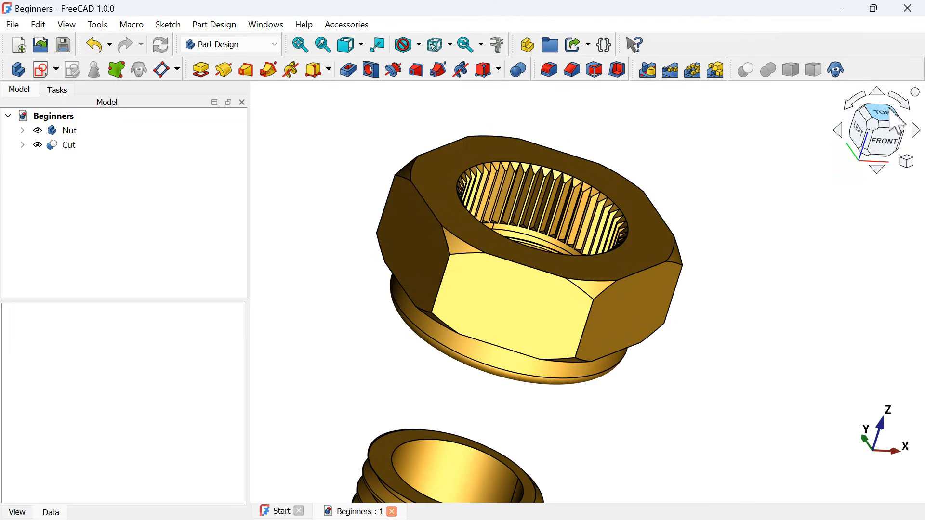
{"action": "left_click", "coordinate": [890, 110]}
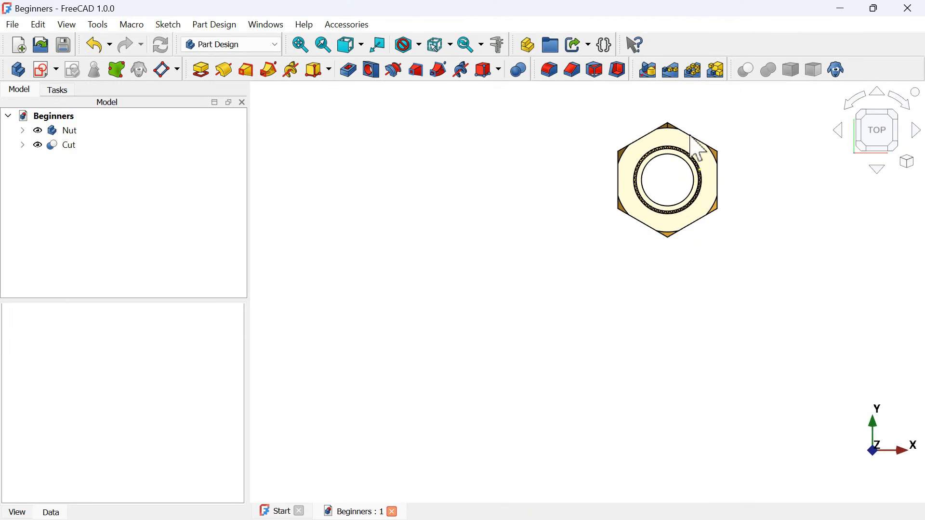
{"action": "scroll", "coordinate": [697, 148], "scroll_direction": "up", "scroll_amount": 8}
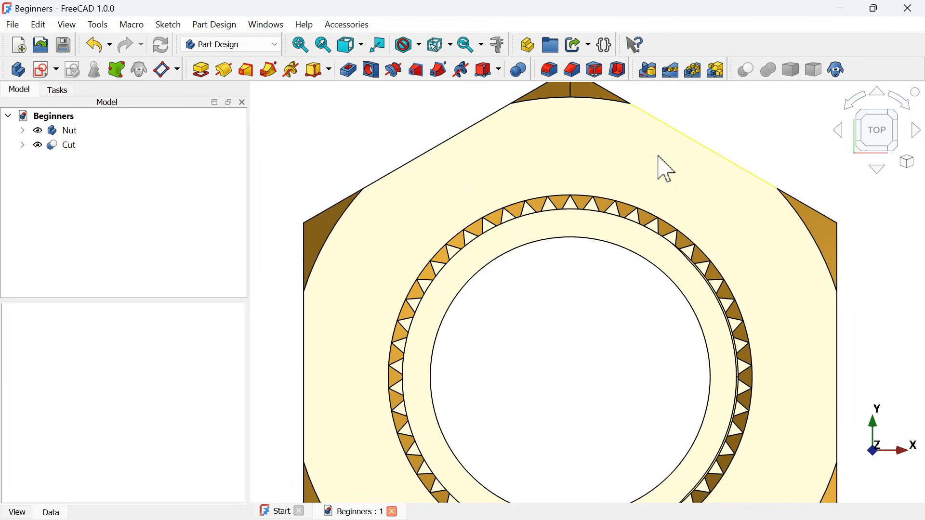
{"action": "scroll", "coordinate": [581, 200], "scroll_direction": "up", "scroll_amount": 3}
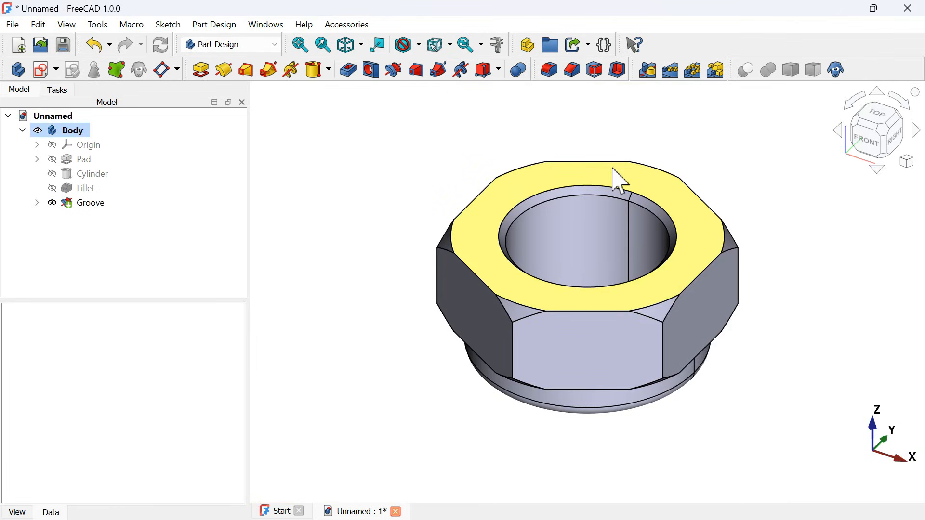
- Create a sketch on the nut's upper face and project both circular edges of the bore chamfer as external geometry
{"action": "left_click", "coordinate": [620, 181]}
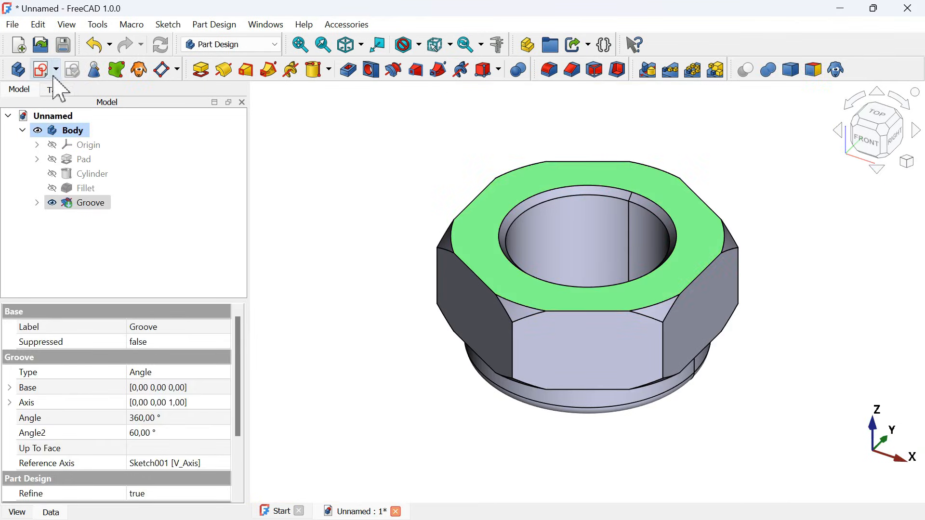
{"action": "left_click", "coordinate": [42, 73]}
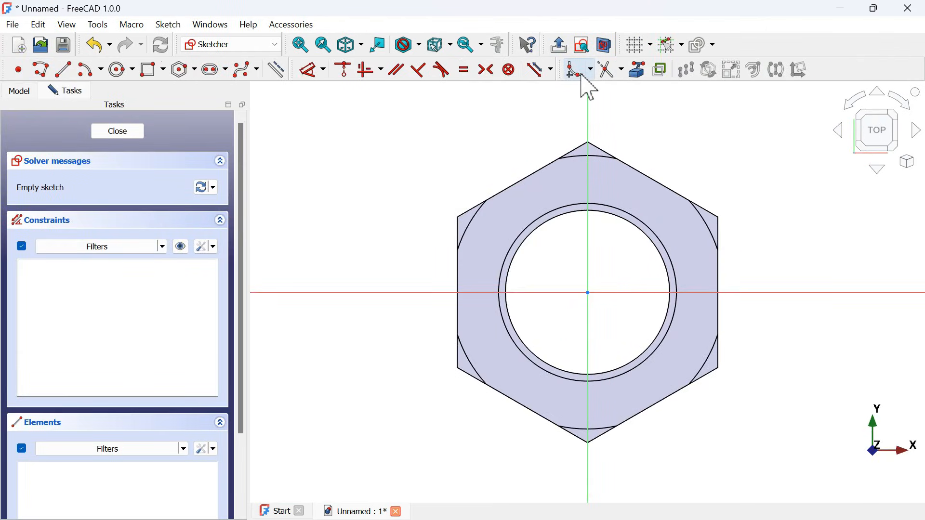
{"action": "left_click", "coordinate": [639, 70]}
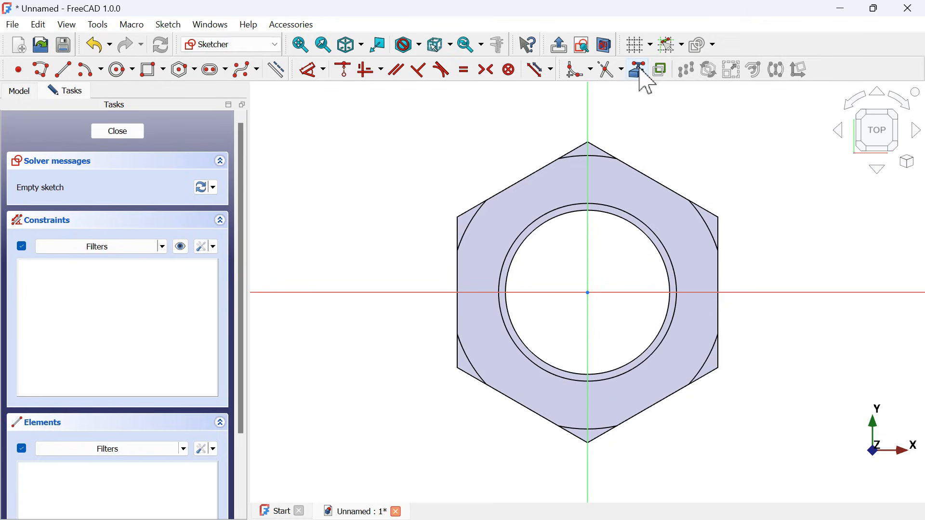
{"action": "left_click", "coordinate": [618, 207]}
{"action": "left_click", "coordinate": [620, 217]}
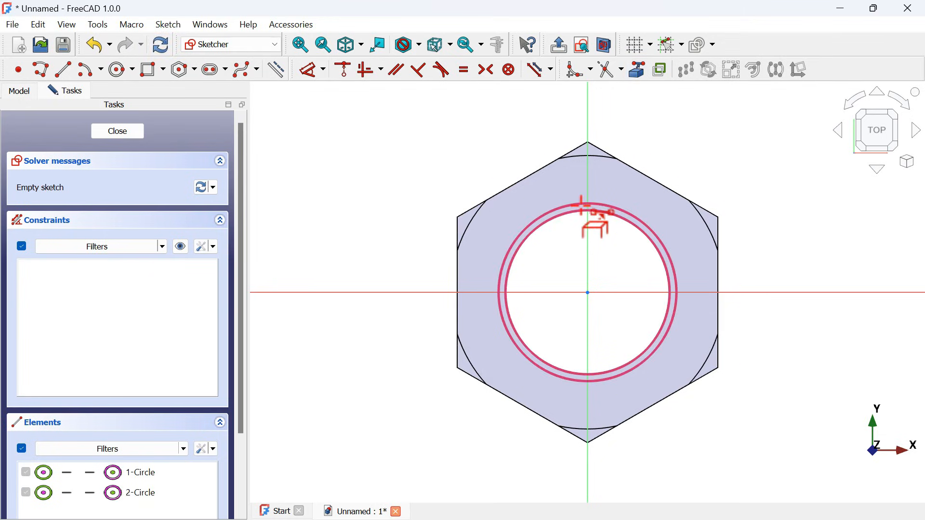
- Draw a closed triangle with its apex on the vertical axis above the outer circle and a horizontal base about 6.5 mm long on the inner circle
{"action": "scroll", "coordinate": [581, 206], "scroll_direction": "up", "scroll_amount": 5}
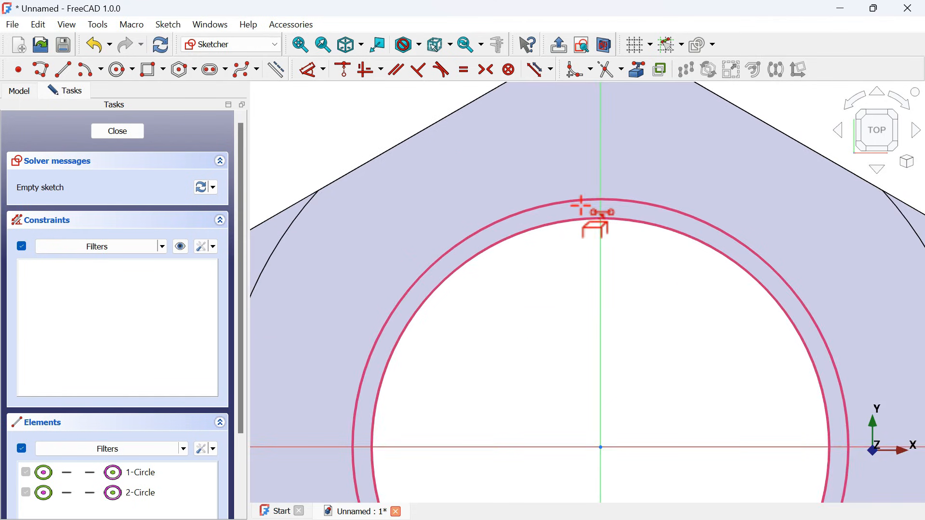
{"action": "left_click", "coordinate": [40, 70]}
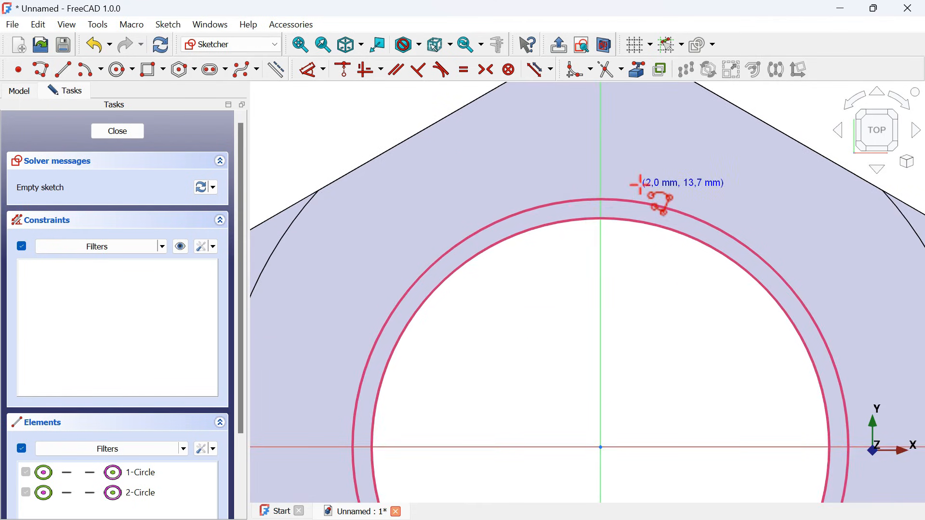
{"action": "scroll", "coordinate": [612, 169], "scroll_direction": "up", "scroll_amount": 2}
{"action": "left_click", "coordinate": [581, 154]}
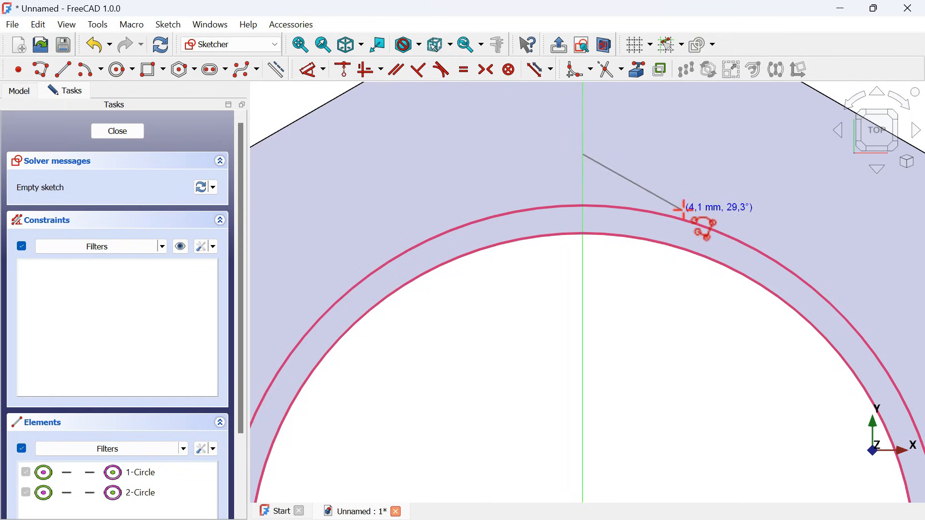
{"action": "left_click", "coordinate": [681, 245]}
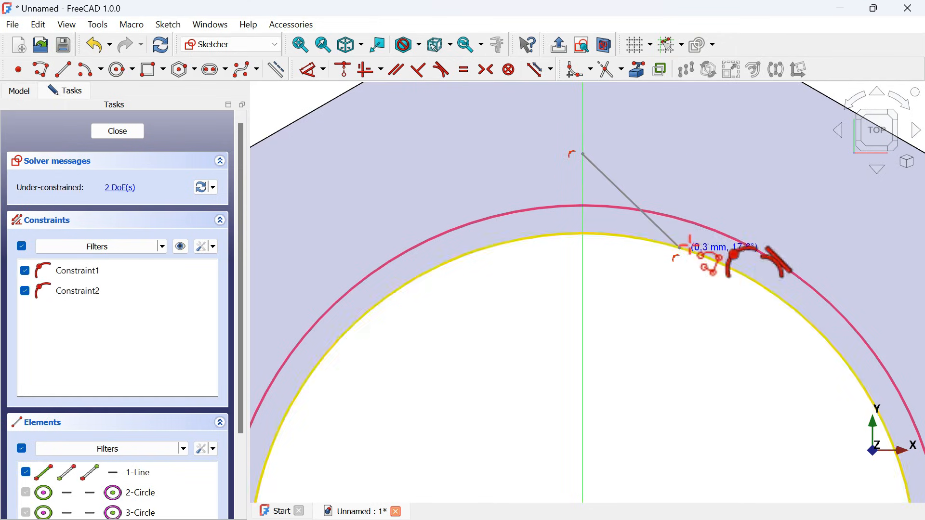
{"action": "left_click", "coordinate": [498, 247]}
{"action": "left_click", "coordinate": [583, 155]}
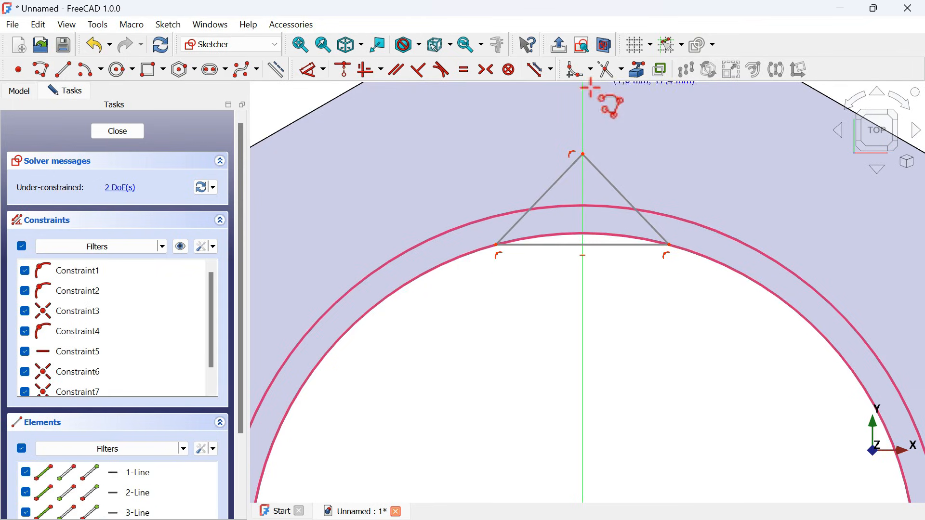
{"action": "right_click", "coordinate": [666, 206]}
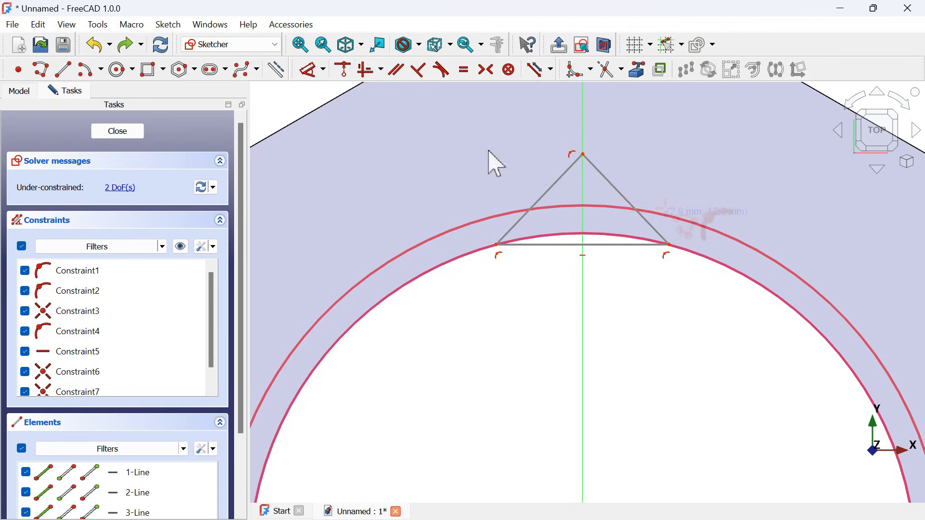
- Constrain the triangle's apex onto the outer projected circle
{"action": "left_click", "coordinate": [346, 74]}
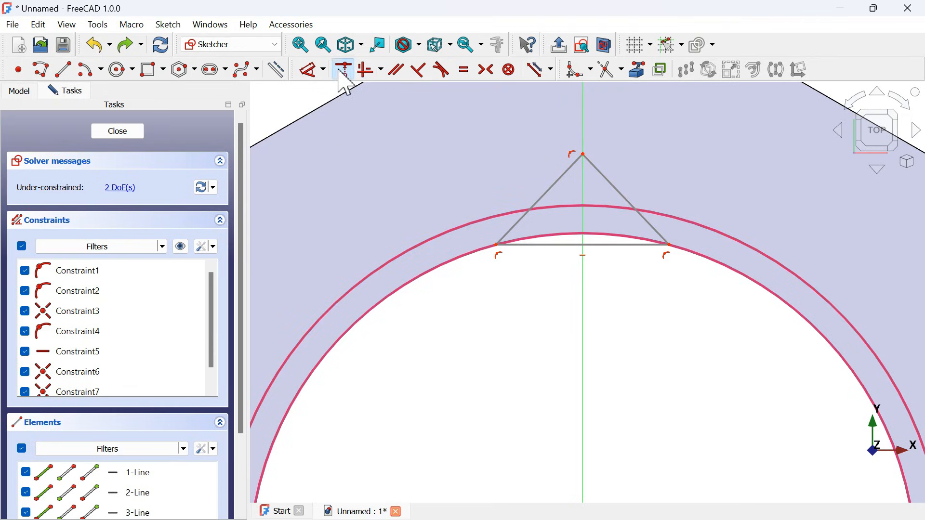
{"action": "left_click", "coordinate": [583, 155]}
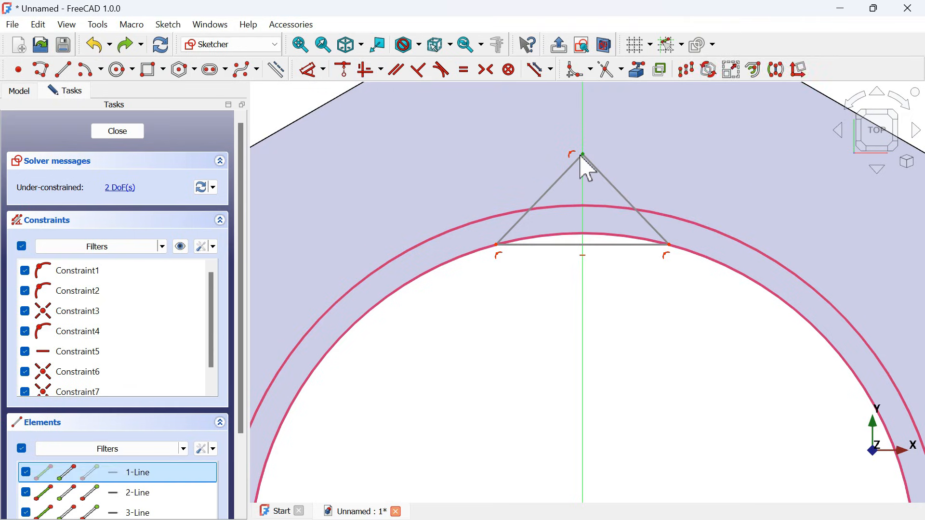
{"action": "left_click", "coordinate": [672, 214]}
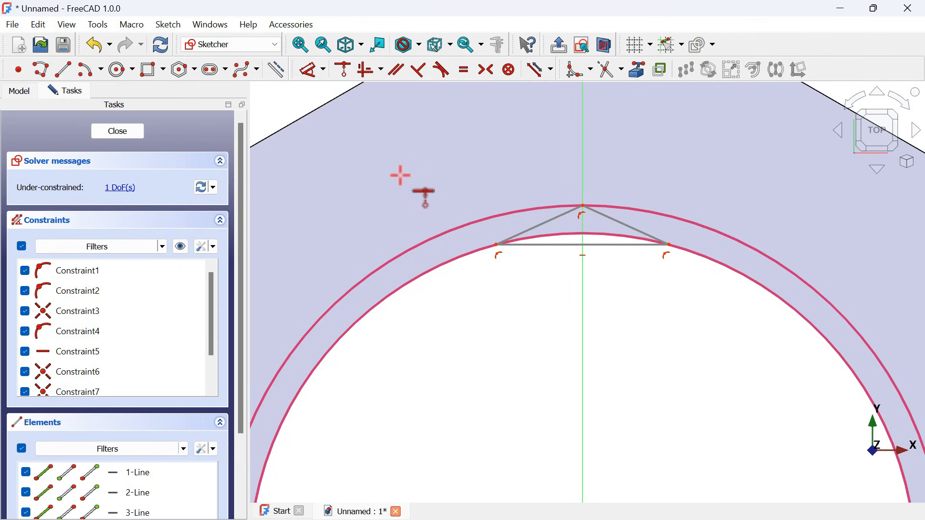
- Set the angle between the triangle's two slanted sides to 60° and finish the sketch
{"action": "left_click", "coordinate": [309, 70]}
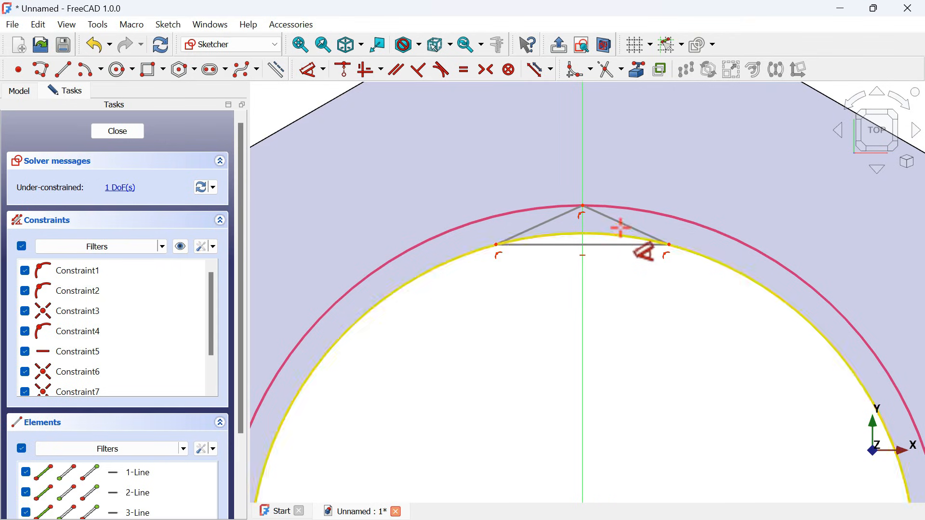
{"action": "left_click", "coordinate": [618, 223]}
{"action": "left_click", "coordinate": [554, 221]}
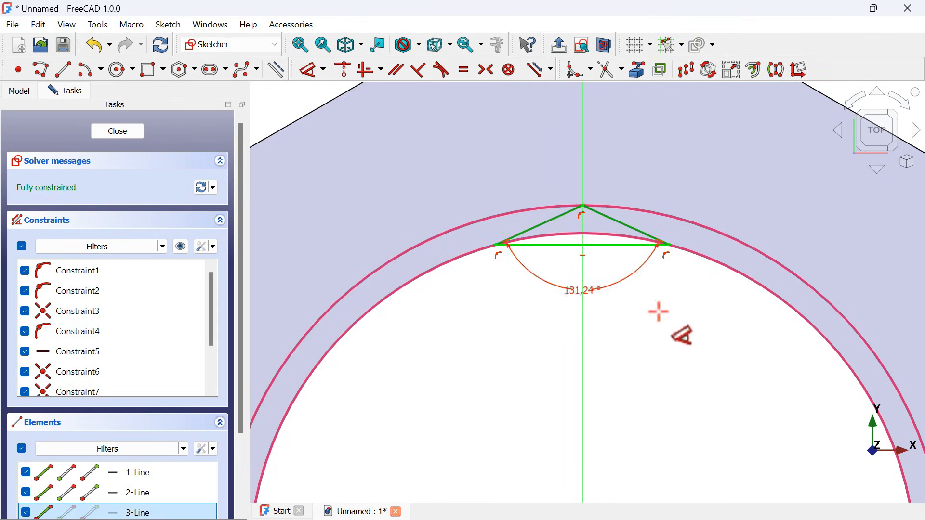
{"action": "left_click", "coordinate": [635, 397]}
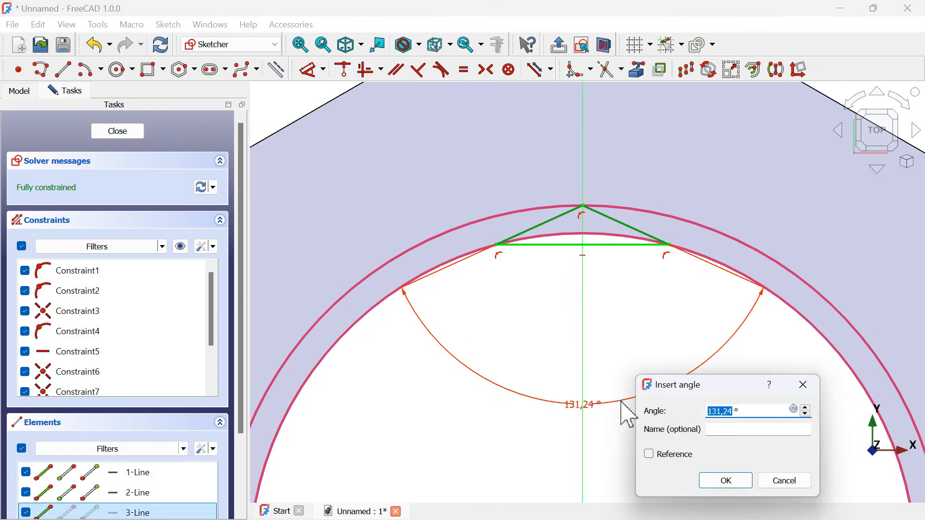
{"action": "key", "text": "Return"}
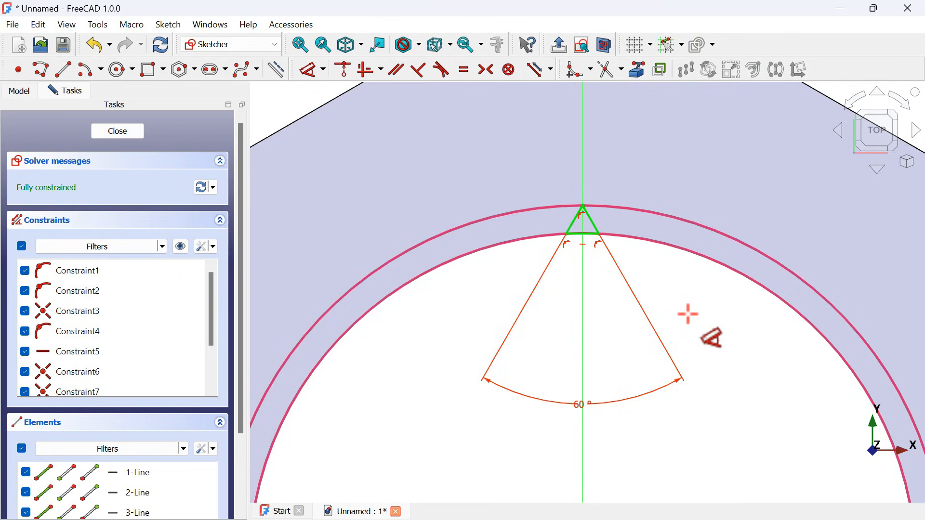
{"action": "key", "text": "Escape"}
{"action": "key", "text": "Escape"}
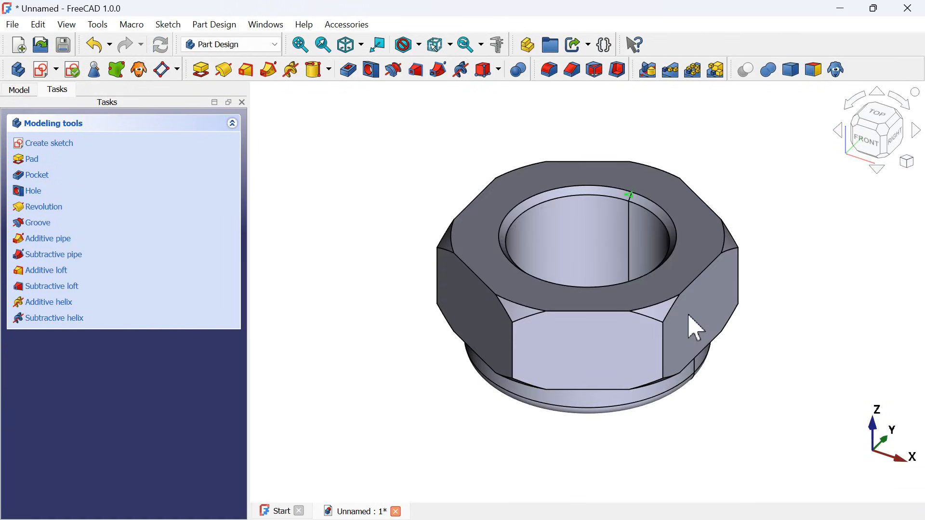
- Pocket the triangle sketch down into the bore wall to cut a single serration notch
{"action": "scroll", "coordinate": [632, 206], "scroll_direction": "up", "scroll_amount": 5}
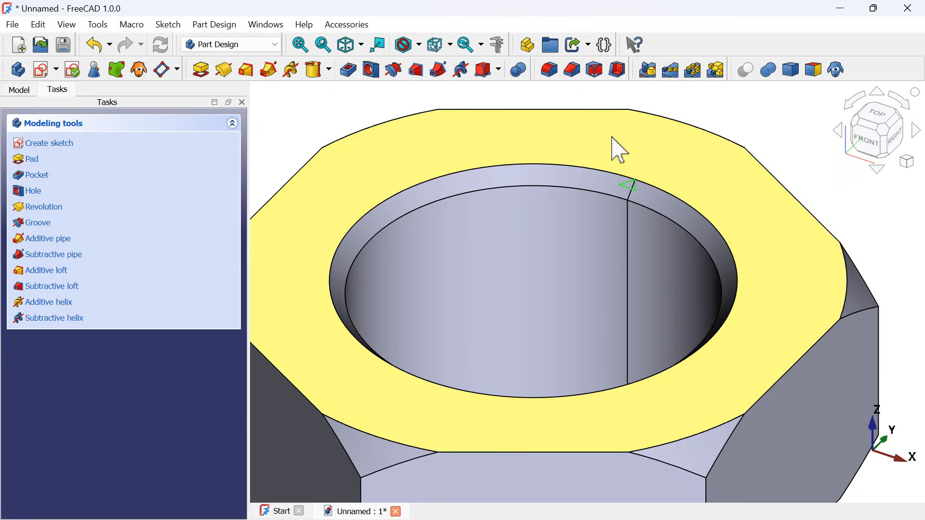
{"action": "scroll", "coordinate": [633, 268], "scroll_direction": "down", "scroll_amount": 5}
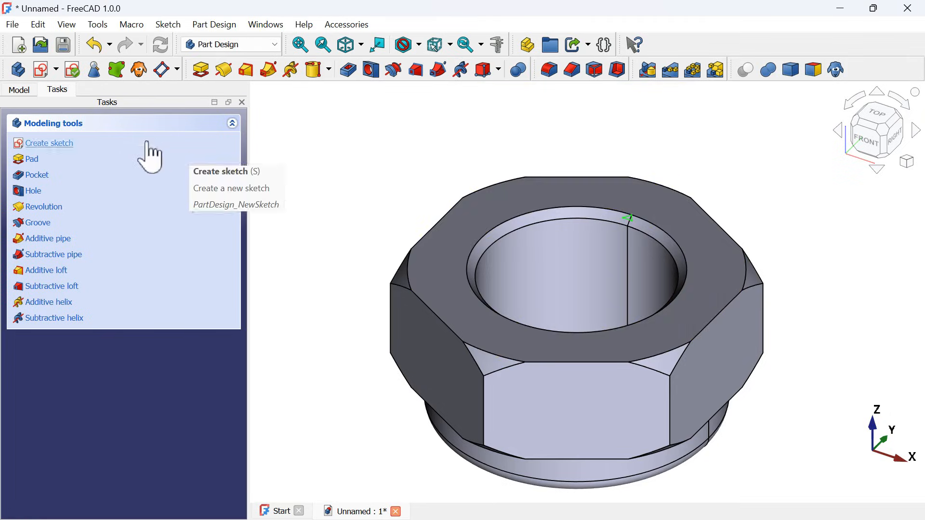
{"action": "left_click", "coordinate": [30, 90]}
{"action": "left_click", "coordinate": [104, 218]}
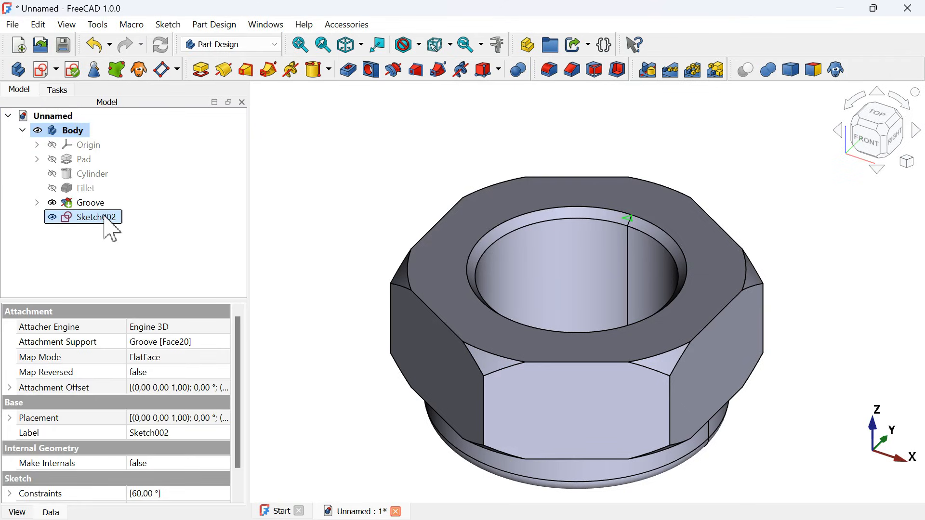
{"action": "left_click", "coordinate": [348, 70]}
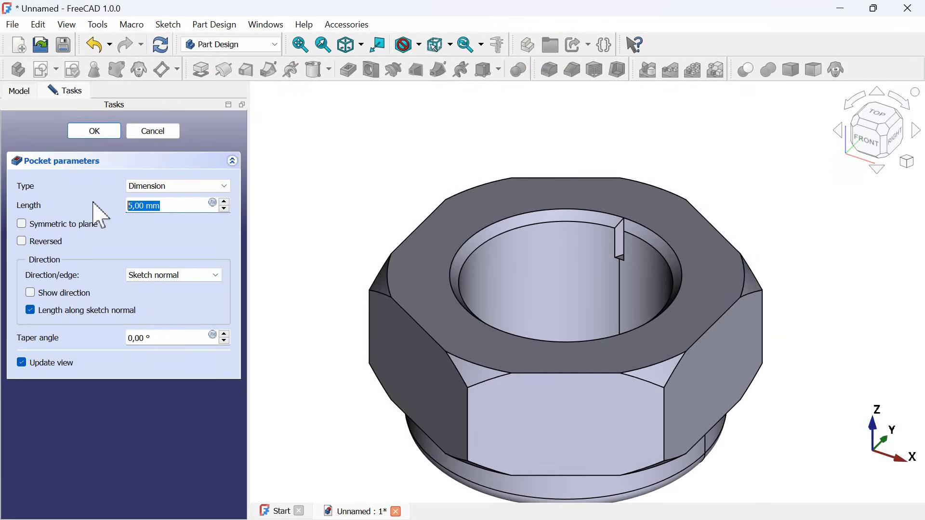
{"action": "left_click", "coordinate": [97, 131]}
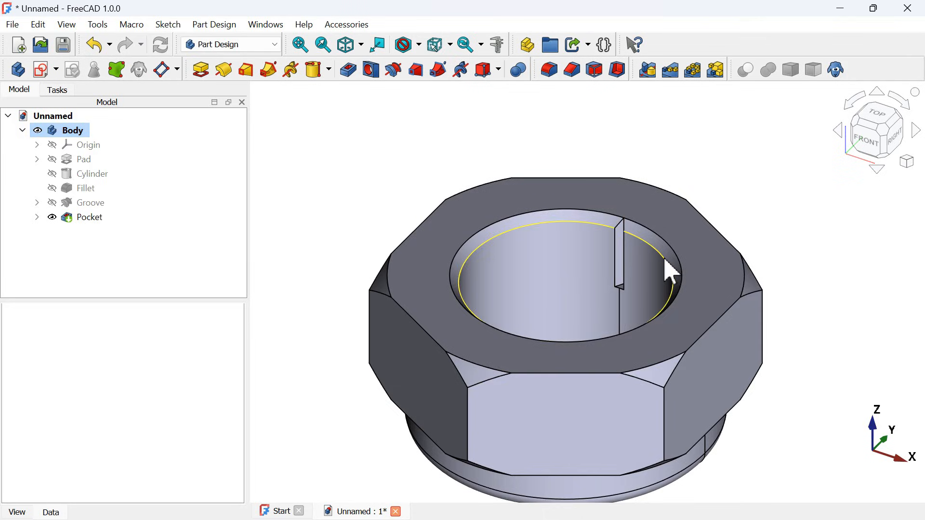
- Check the serration ring around the bore in the finished Beginners model and return to the unnamed nut document
{"action": "key", "text": "alt+Tab"}
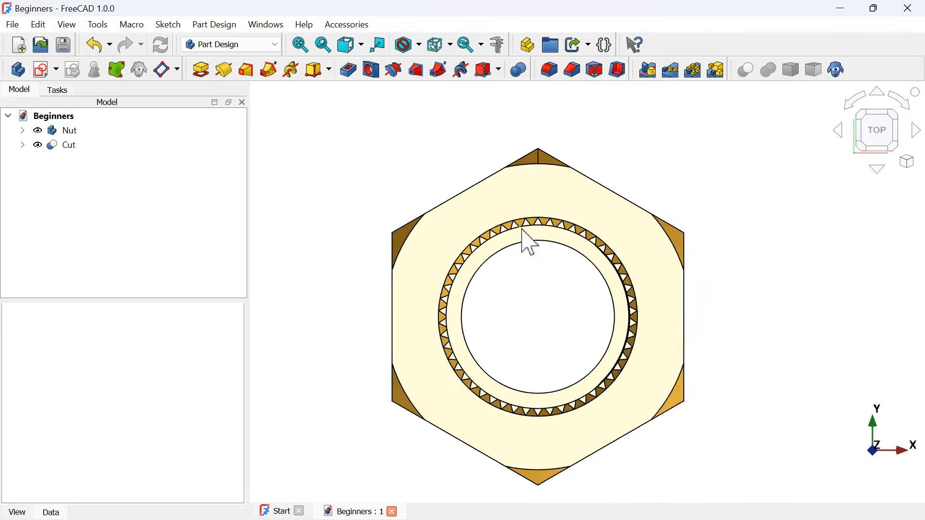
{"action": "scroll", "coordinate": [529, 242], "scroll_direction": "down", "scroll_amount": 2}
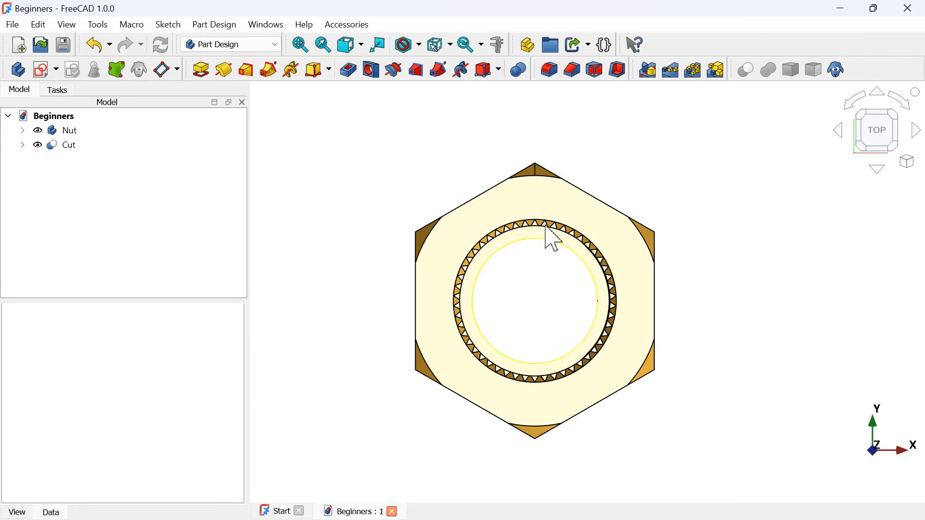
{"action": "key", "text": "alt+Tab"}
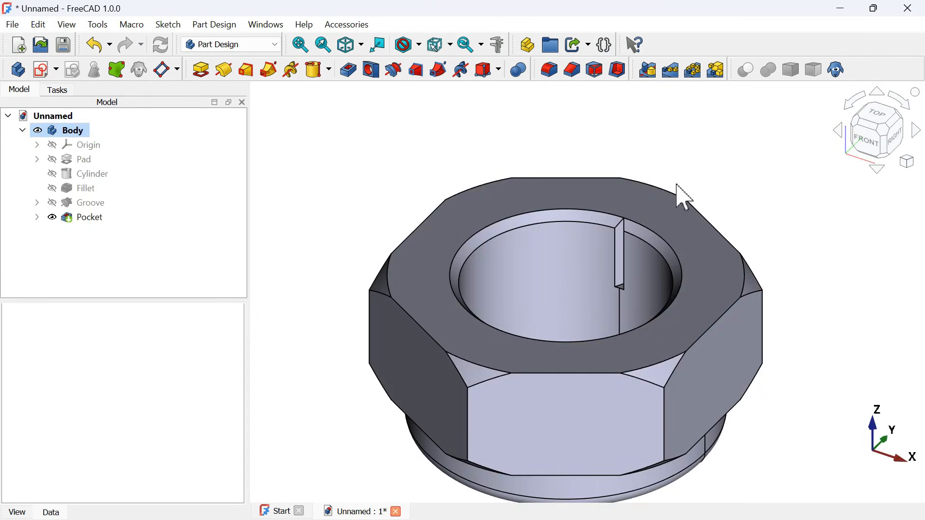
- Polar-pattern the serration notch pocket around the normal sketch axis with 50 occurrences over 360°
{"action": "left_click", "coordinate": [97, 222]}
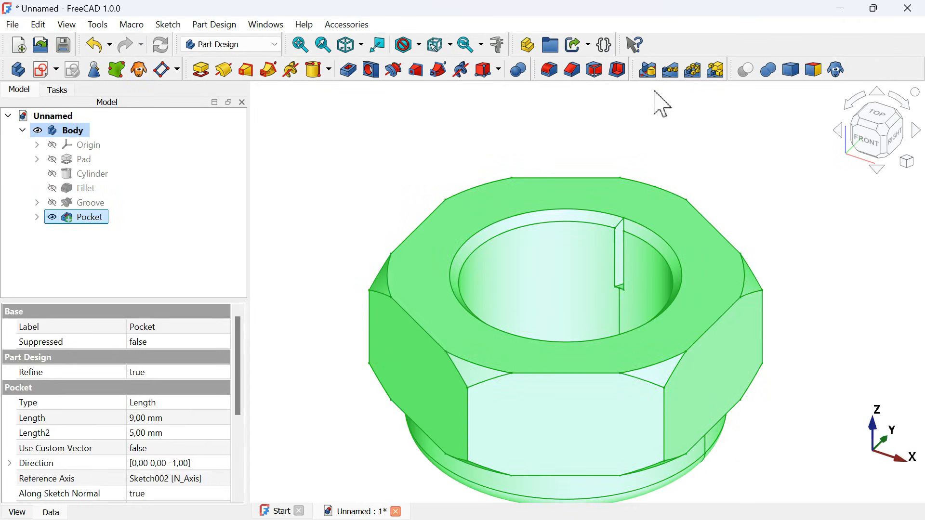
{"action": "left_click", "coordinate": [694, 72]}
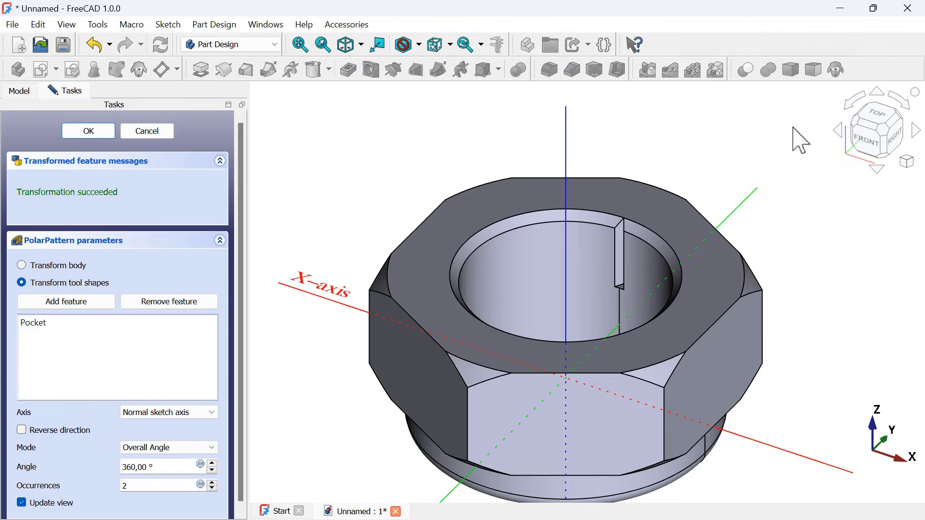
{"action": "left_click", "coordinate": [875, 113]}
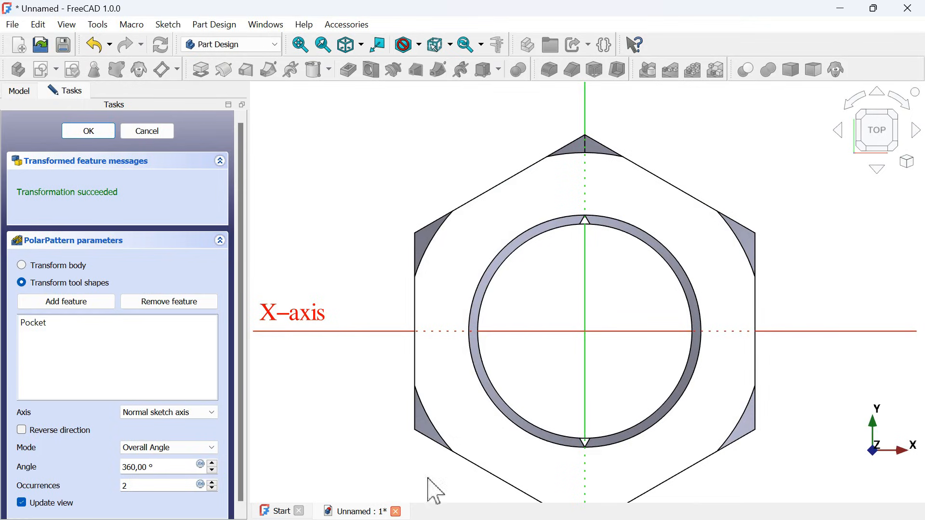
{"action": "left_click", "coordinate": [21, 501]}
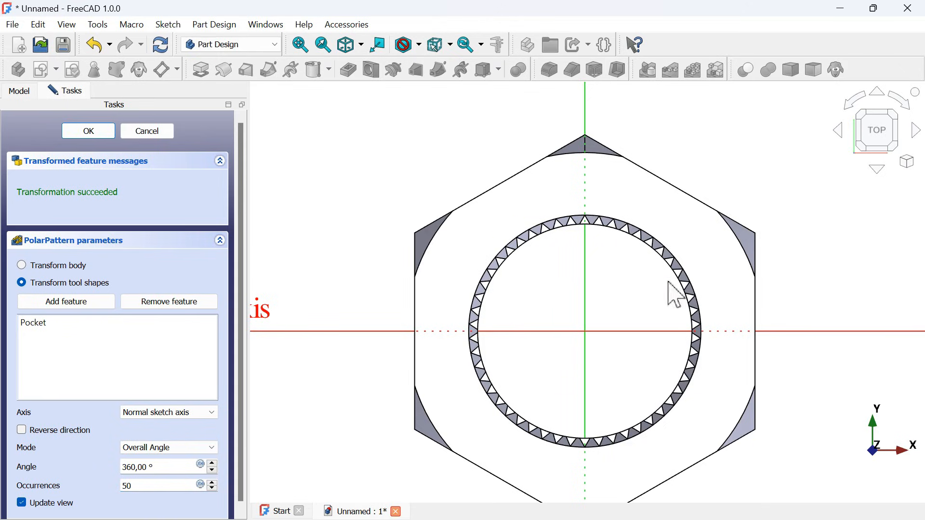
{"action": "left_click", "coordinate": [90, 137]}
{"action": "key", "text": "0"}
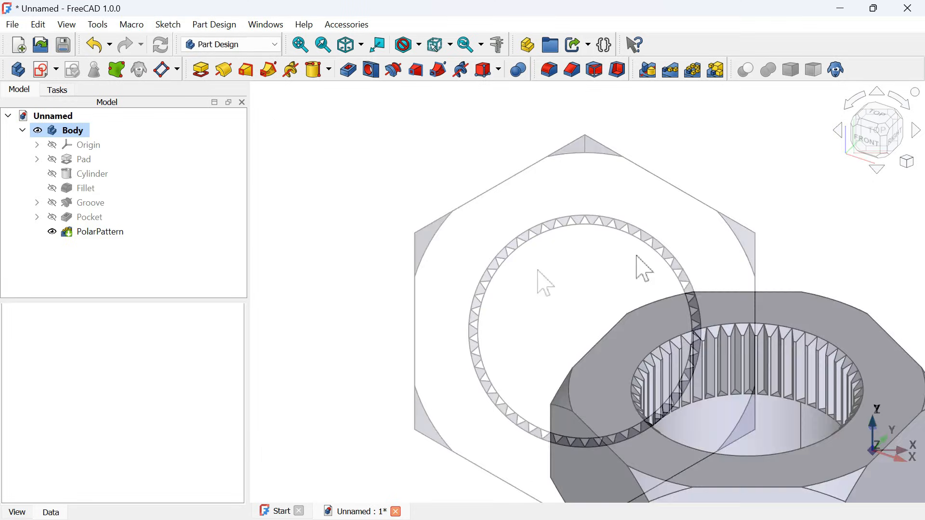
- Switch to the finished Beginners model and examine the internal thread and serrations inside its nut
{"action": "key", "text": "alt+Tab"}
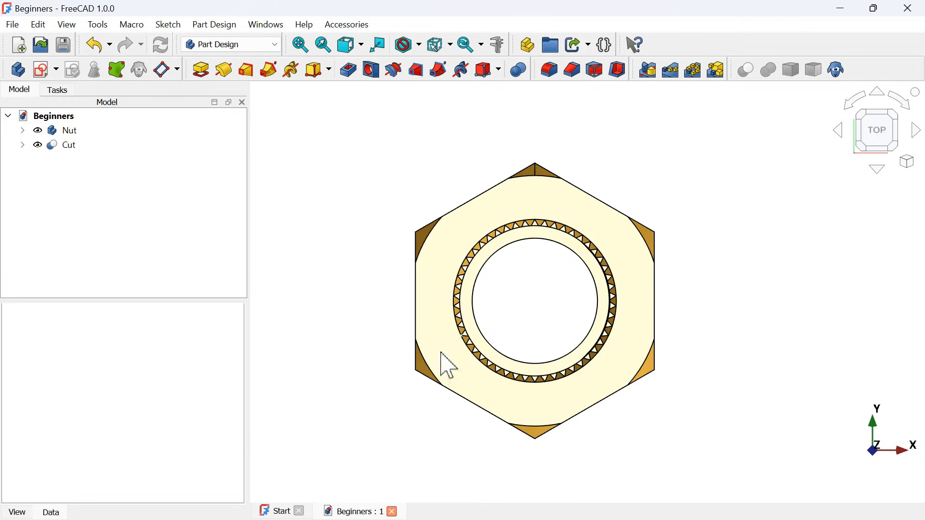
{"action": "middle_click_drag", "start_coordinate": [394, 392], "coordinate": [564, 337]}
{"action": "scroll", "coordinate": [564, 338], "scroll_direction": "down", "scroll_amount": 6}
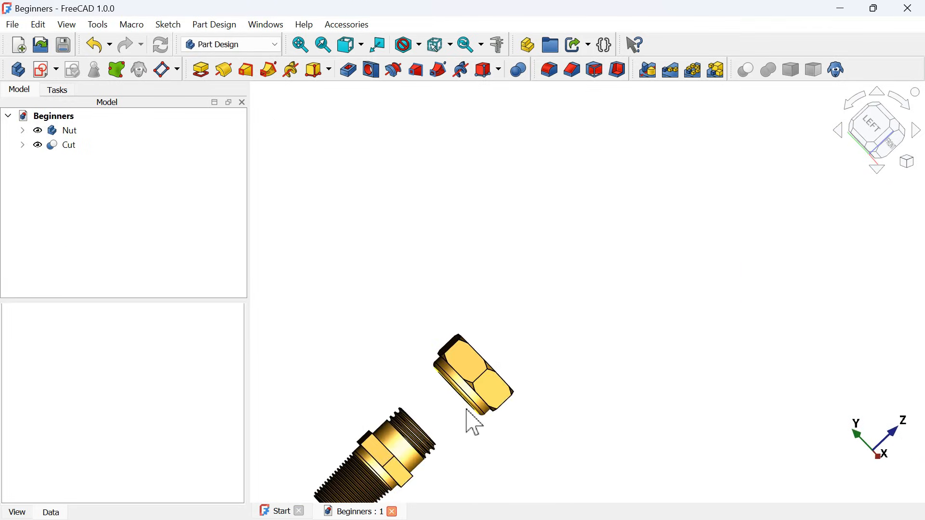
{"action": "scroll", "coordinate": [466, 409], "scroll_direction": "up", "scroll_amount": 4}
{"action": "middle_click_drag", "start_coordinate": [417, 405], "coordinate": [487, 371]}
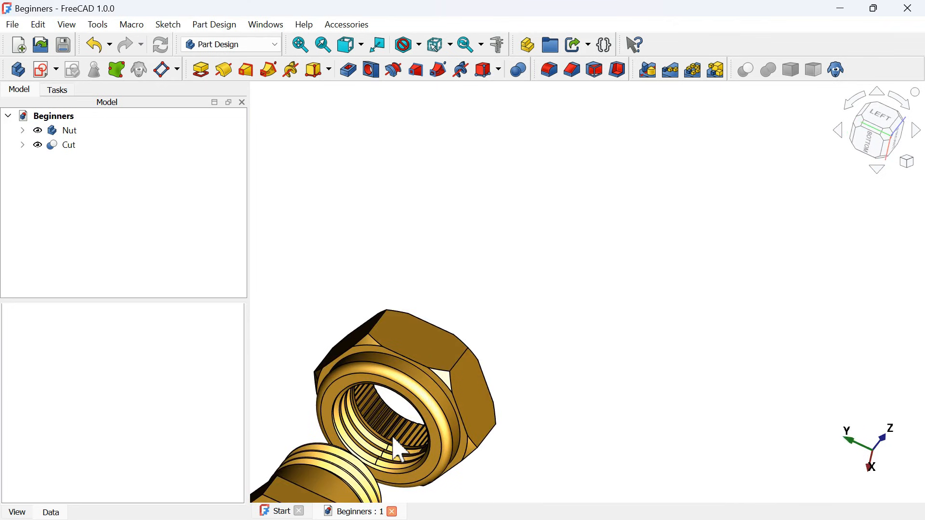
{"action": "scroll", "coordinate": [393, 443], "scroll_direction": "up", "scroll_amount": 5}
{"action": "middle_click_drag", "start_coordinate": [465, 403], "coordinate": [364, 425]}
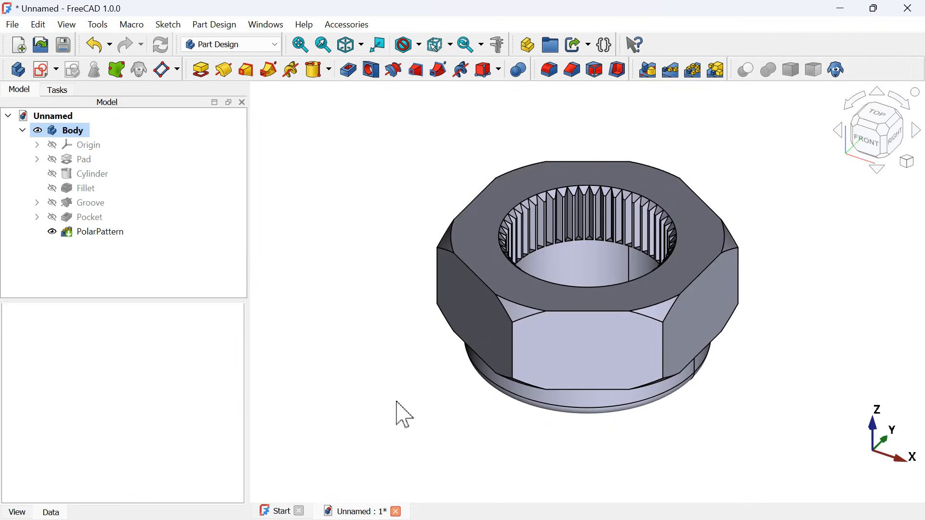
- Start a Hole on the outer circular edge of the nut's flat collar end, using the ISO metric regular profile
{"action": "middle_click_drag", "start_coordinate": [436, 463], "coordinate": [543, 341]}
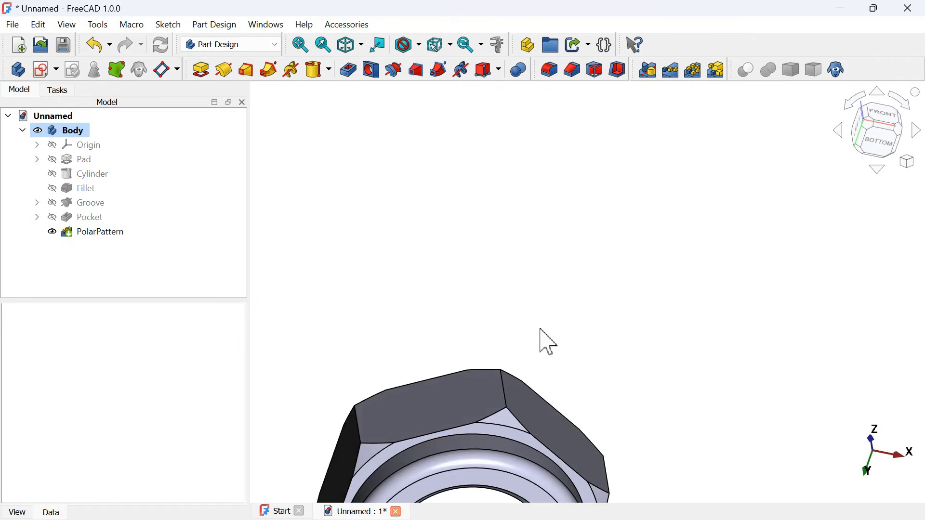
{"action": "scroll", "coordinate": [543, 341], "scroll_direction": "down", "scroll_amount": 4}
{"action": "scroll", "coordinate": [534, 487], "scroll_direction": "up", "scroll_amount": 6}
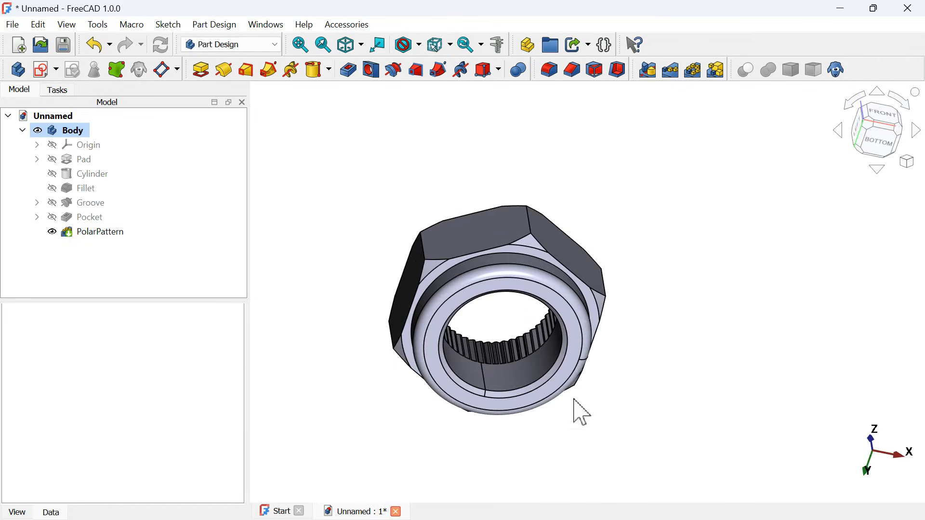
{"action": "left_click", "coordinate": [585, 326]}
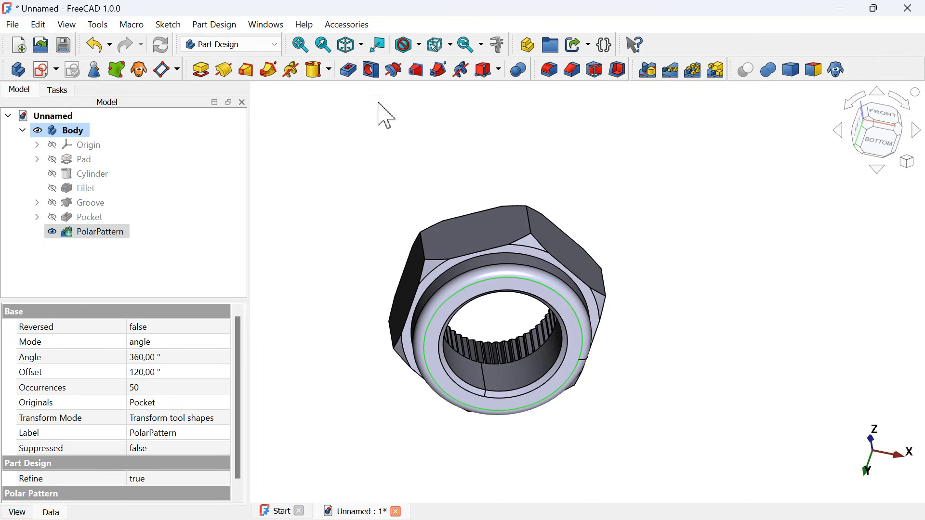
{"action": "left_click", "coordinate": [370, 72]}
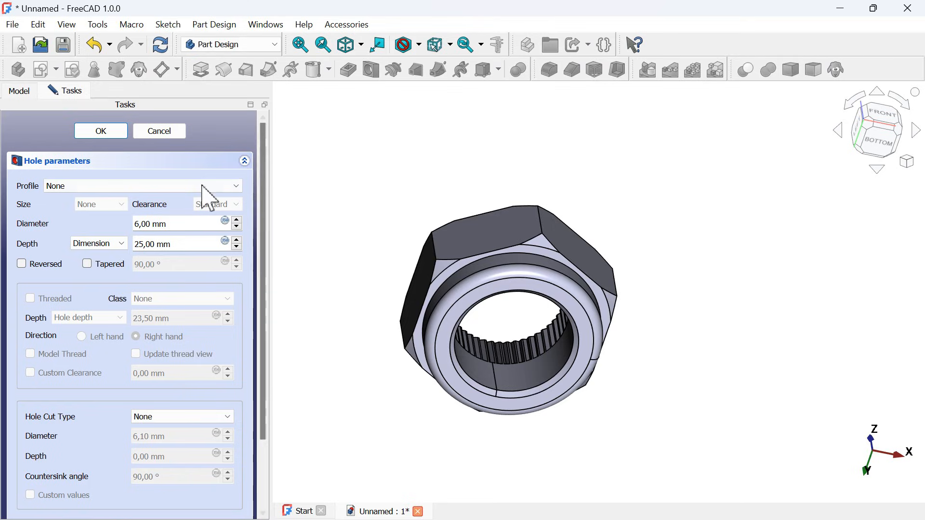
{"action": "left_click", "coordinate": [128, 187]}
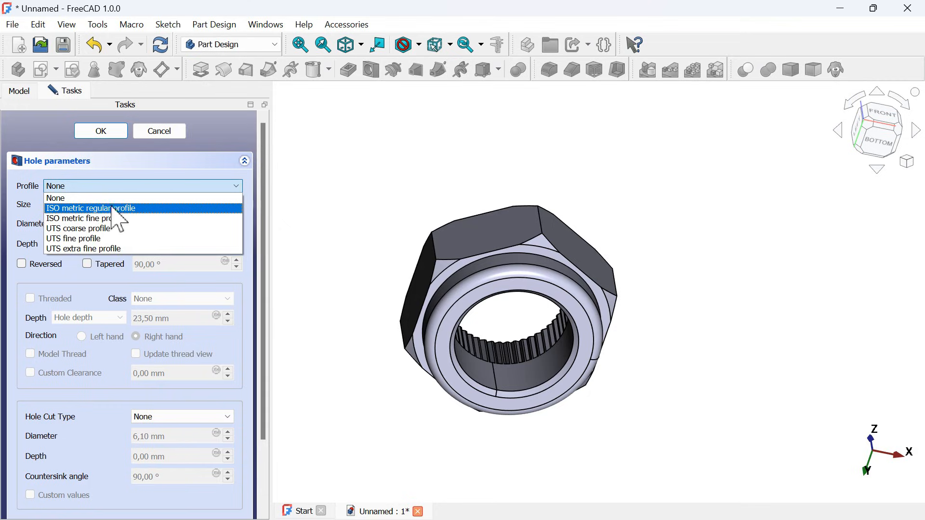
{"action": "left_click", "coordinate": [134, 208]}
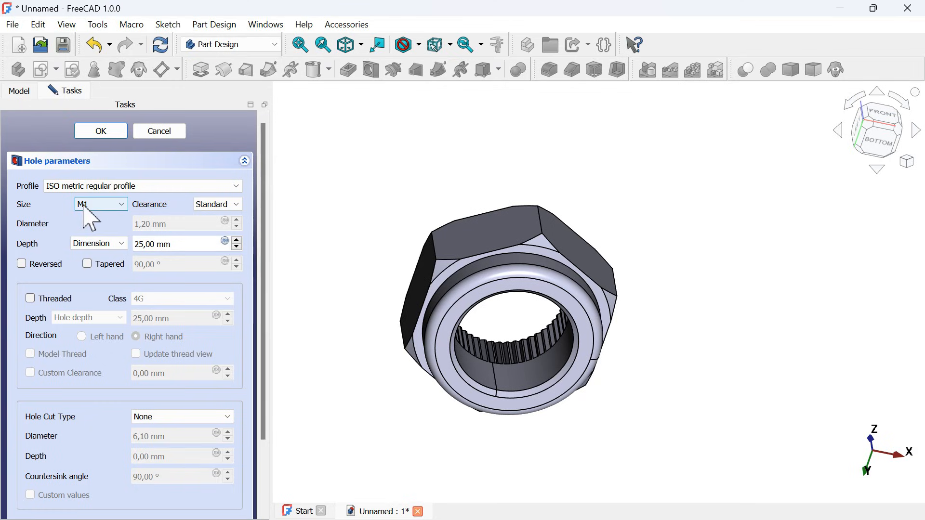
- Set the hole size to M27 and its depth to 9 mm, and create the hole
{"action": "left_click", "coordinate": [114, 208]}
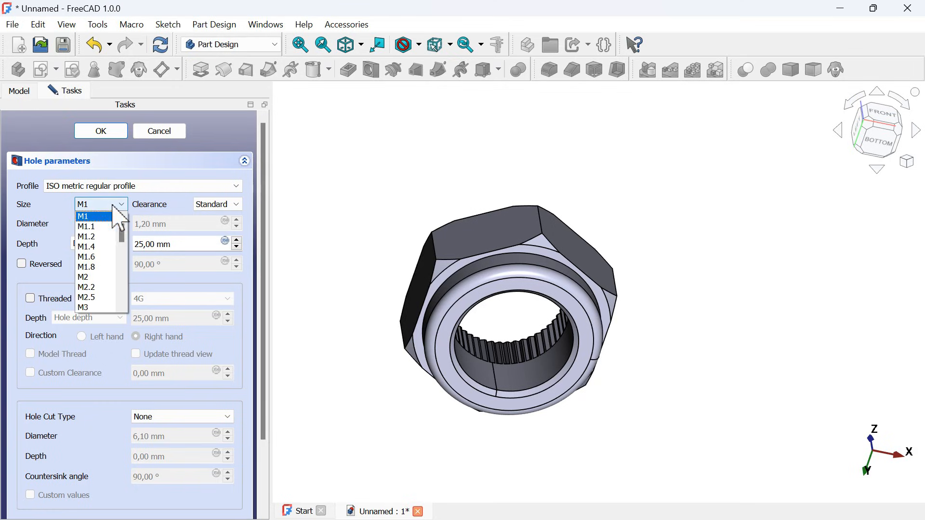
{"action": "scroll", "coordinate": [105, 263], "scroll_direction": "down", "scroll_amount": 2}
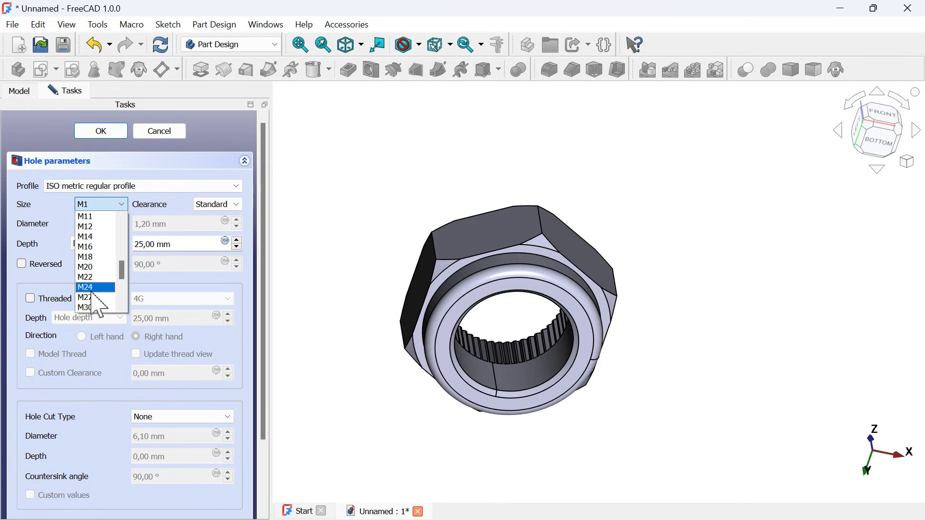
{"action": "left_click", "coordinate": [92, 302]}
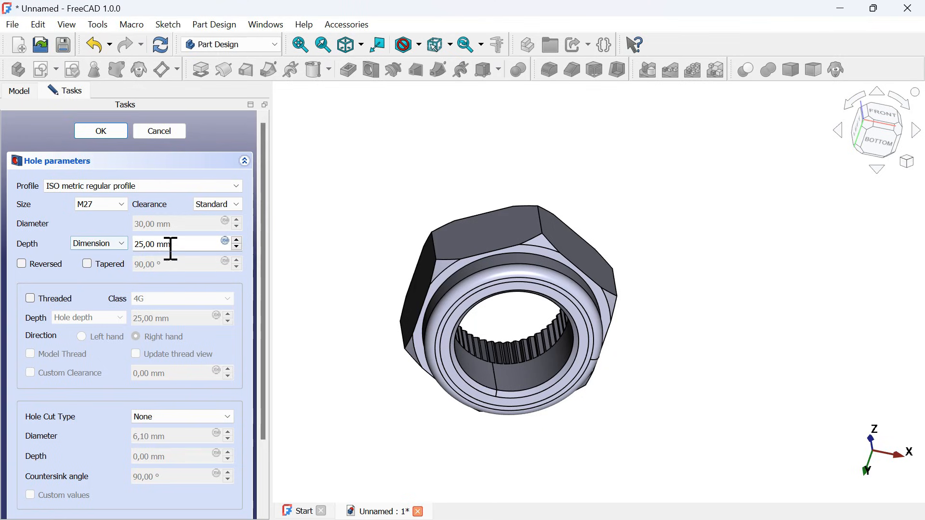
{"action": "left_click_drag", "start_coordinate": [198, 244], "coordinate": [71, 247]}
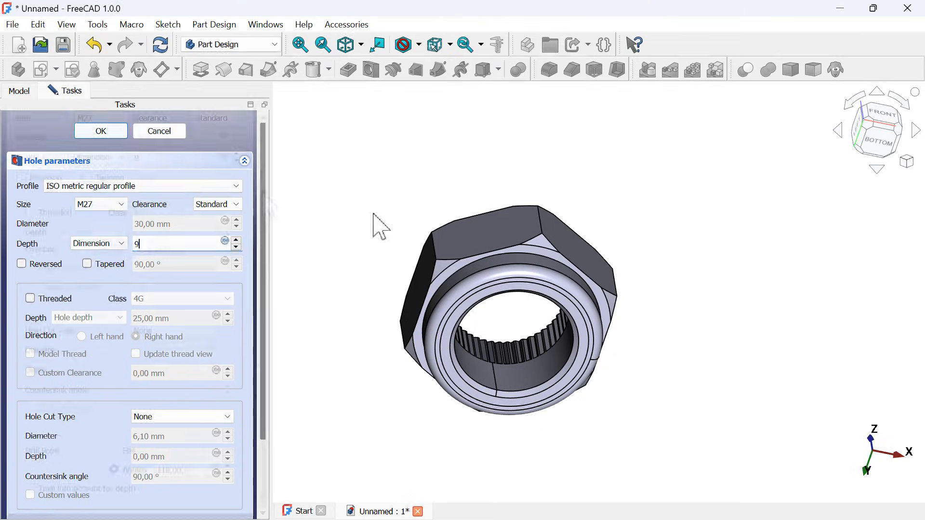
{"action": "scroll", "coordinate": [108, 458], "scroll_direction": "down", "scroll_amount": 3}
{"action": "scroll", "coordinate": [142, 461], "scroll_direction": "up", "scroll_amount": 1}
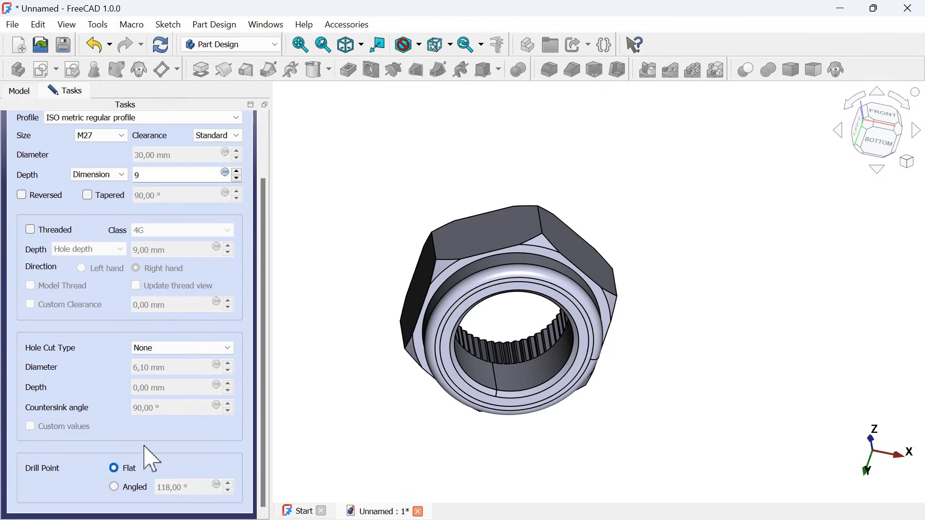
{"action": "left_click_drag", "start_coordinate": [264, 423], "coordinate": [273, 203]}
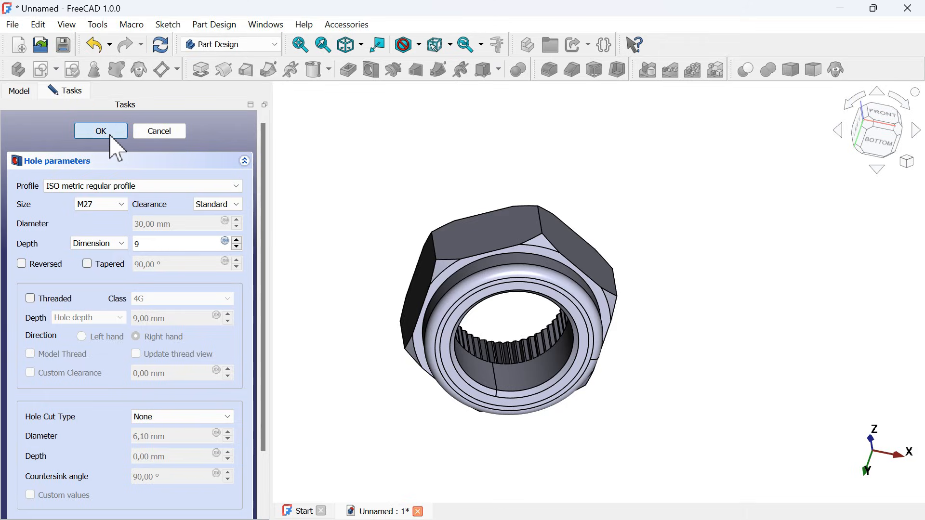
{"action": "left_click", "coordinate": [101, 131]}
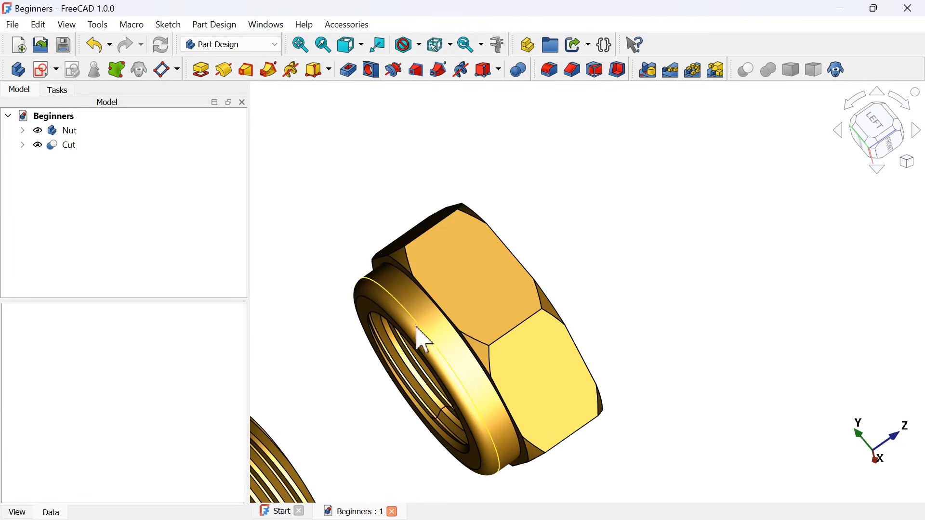
- Set the hole's Threaded and Model Thread properties to true, closing the Start page along the way
{"action": "middle_click_drag", "start_coordinate": [420, 337], "coordinate": [450, 367]}
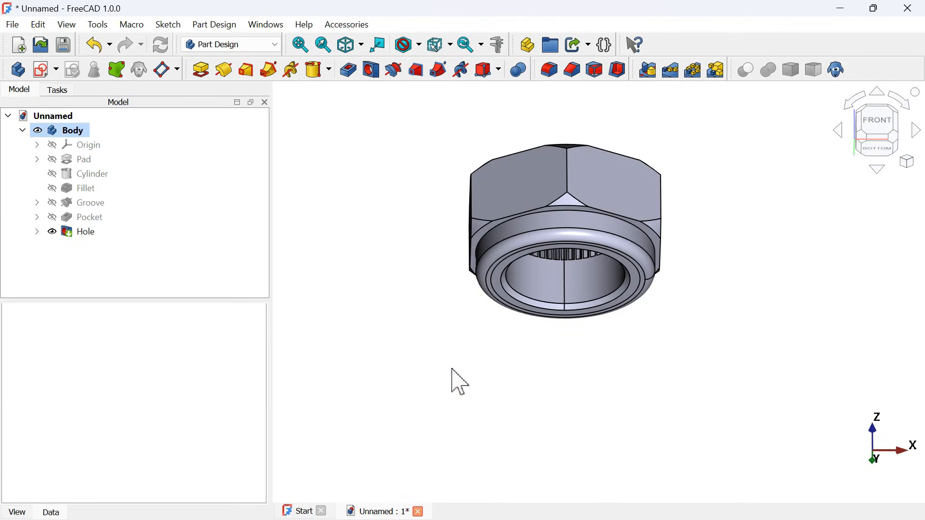
{"action": "left_click", "coordinate": [93, 235]}
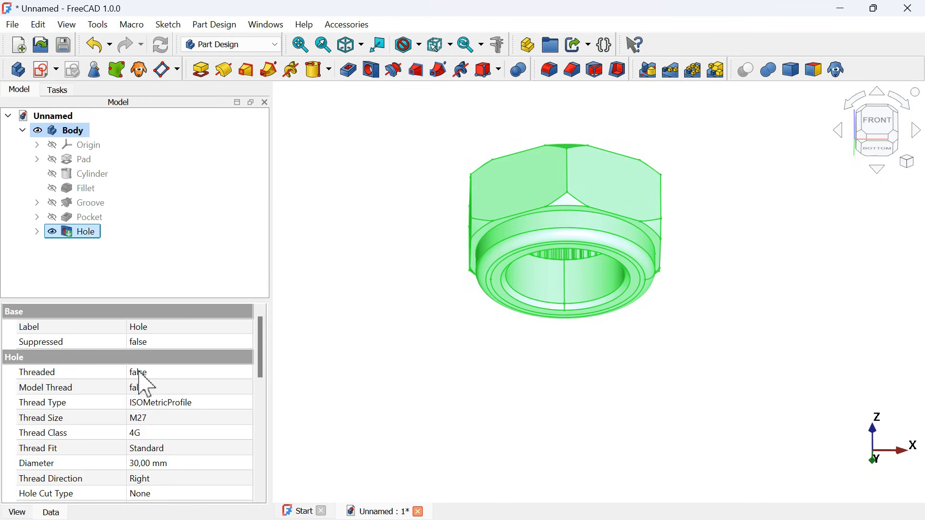
{"action": "left_click", "coordinate": [183, 374]}
{"action": "left_click", "coordinate": [192, 398]}
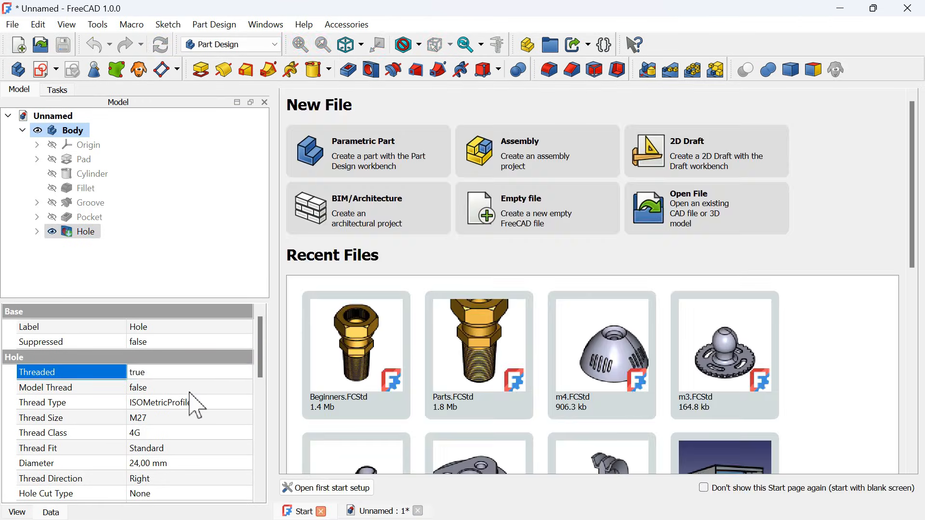
{"action": "left_click", "coordinate": [321, 512]}
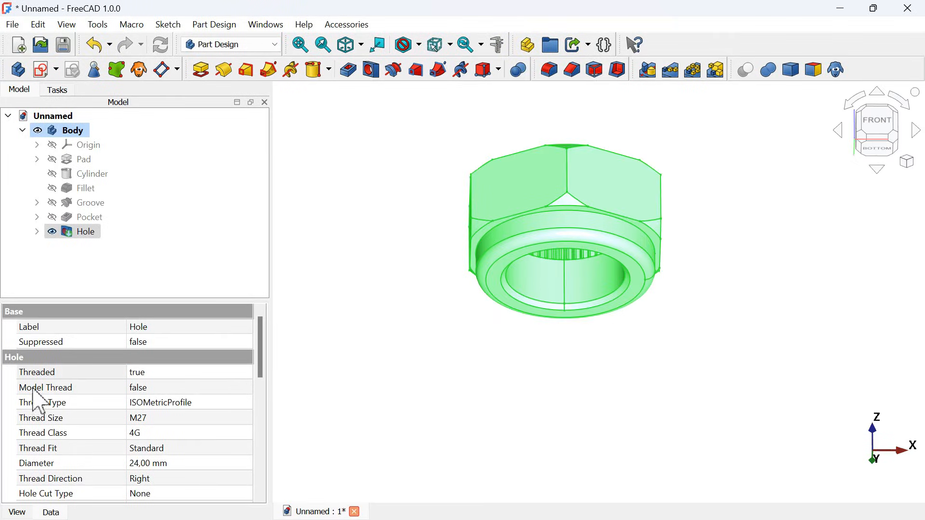
{"action": "left_click", "coordinate": [192, 388]}
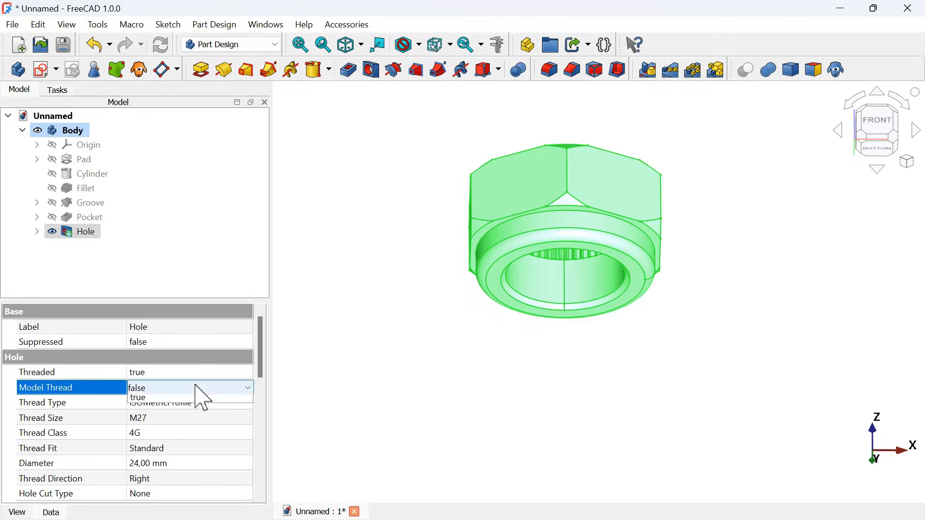
{"action": "left_click", "coordinate": [228, 413]}
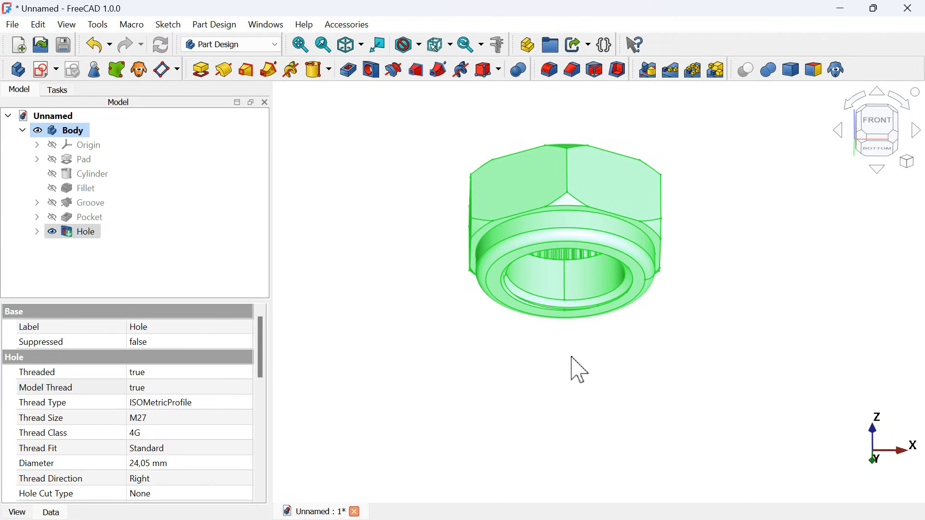
- Set the hole's Reversed property to true to cut the modelled thread into the nut, and inspect the bore
{"action": "middle_click_drag", "start_coordinate": [571, 356], "coordinate": [518, 317]}
{"action": "scroll", "coordinate": [683, 386], "scroll_direction": "up", "scroll_amount": 3}
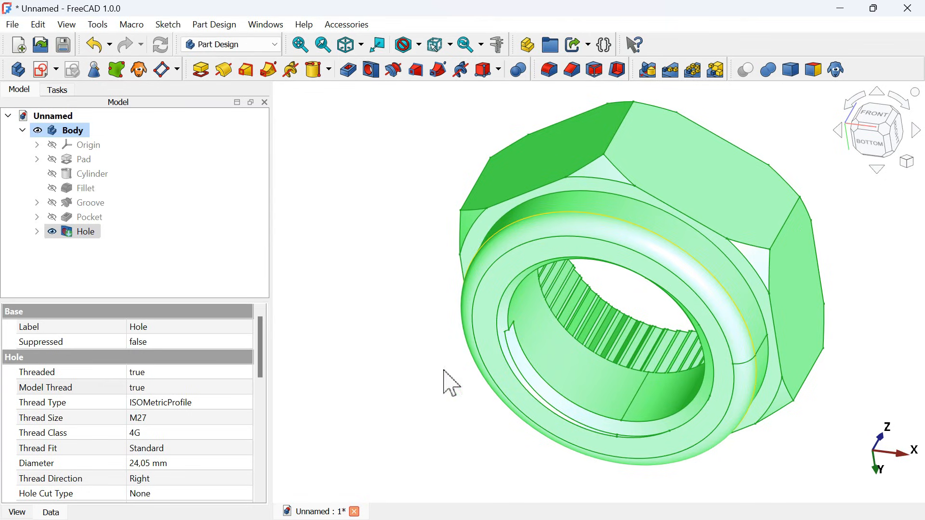
{"action": "scroll", "coordinate": [263, 342], "scroll_direction": "down", "scroll_amount": 8}
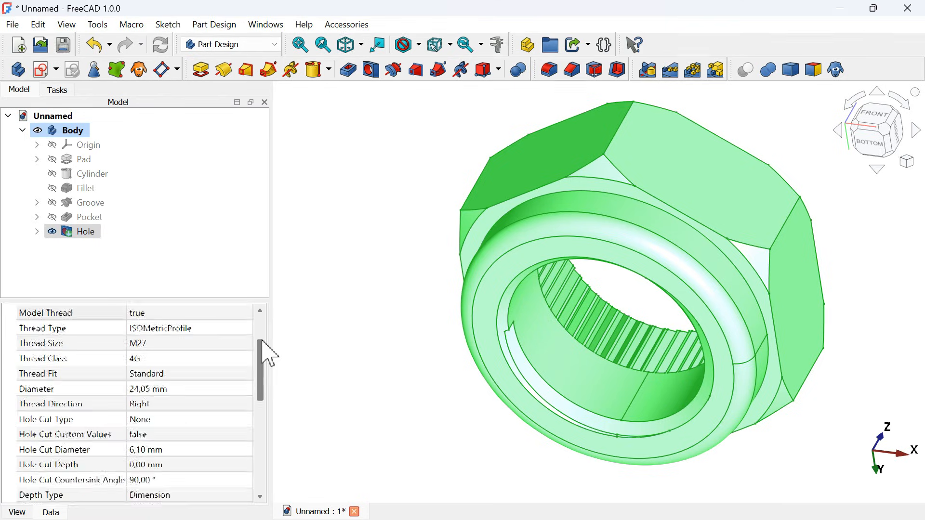
{"action": "scroll", "coordinate": [270, 354], "scroll_direction": "down", "scroll_amount": 1}
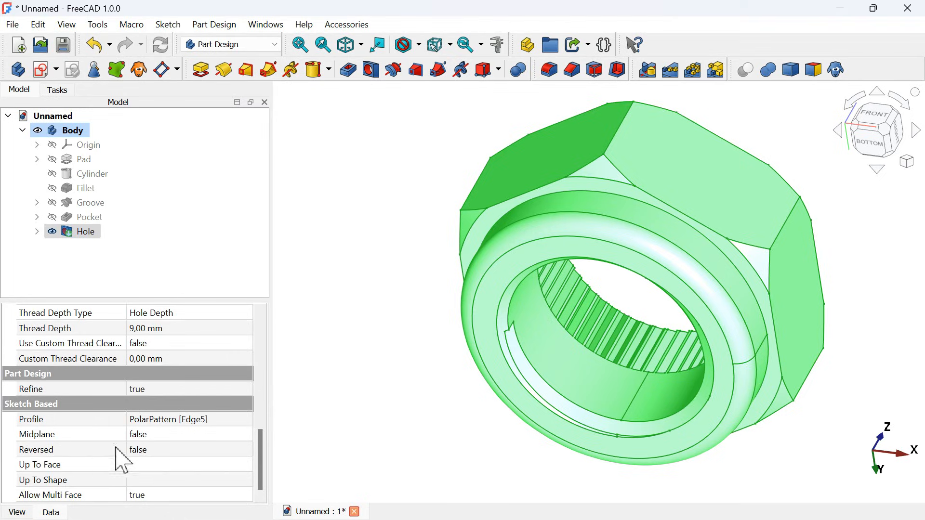
{"action": "left_click", "coordinate": [183, 448]}
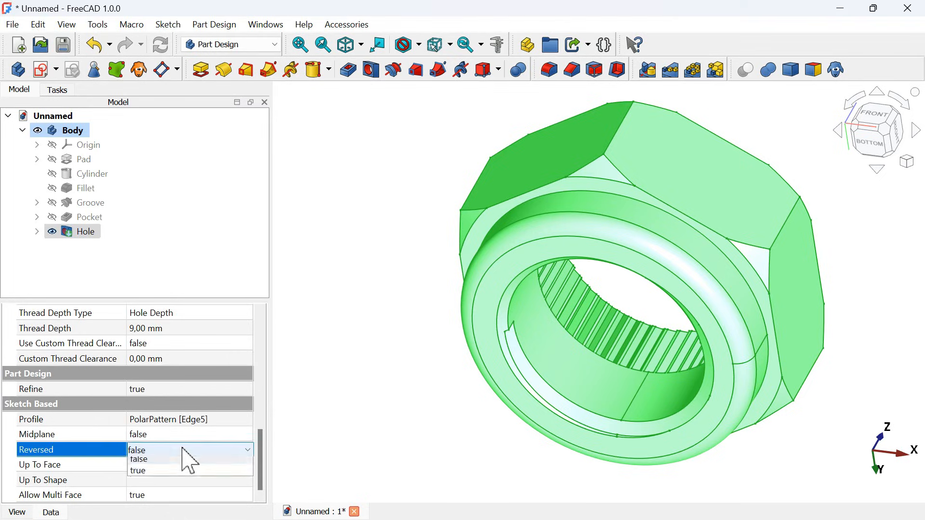
{"action": "left_click", "coordinate": [201, 476]}
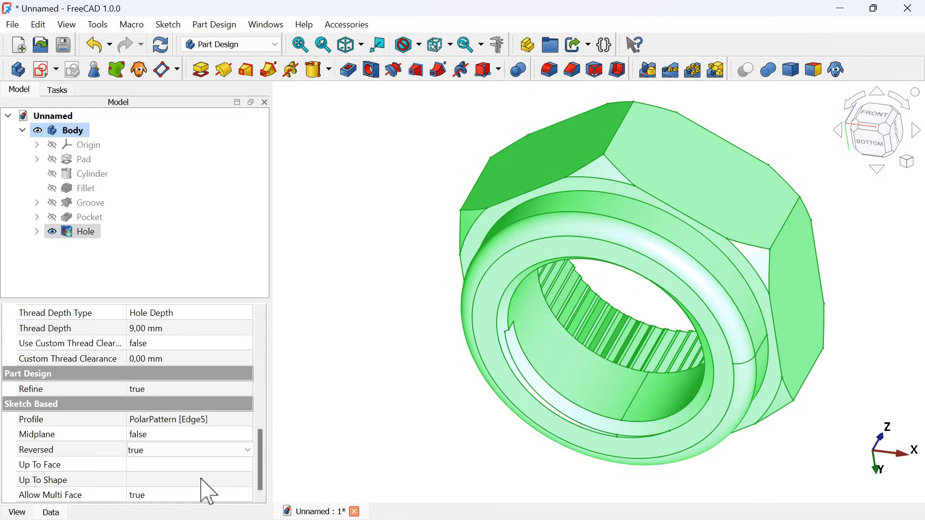
{"action": "left_click", "coordinate": [439, 457]}
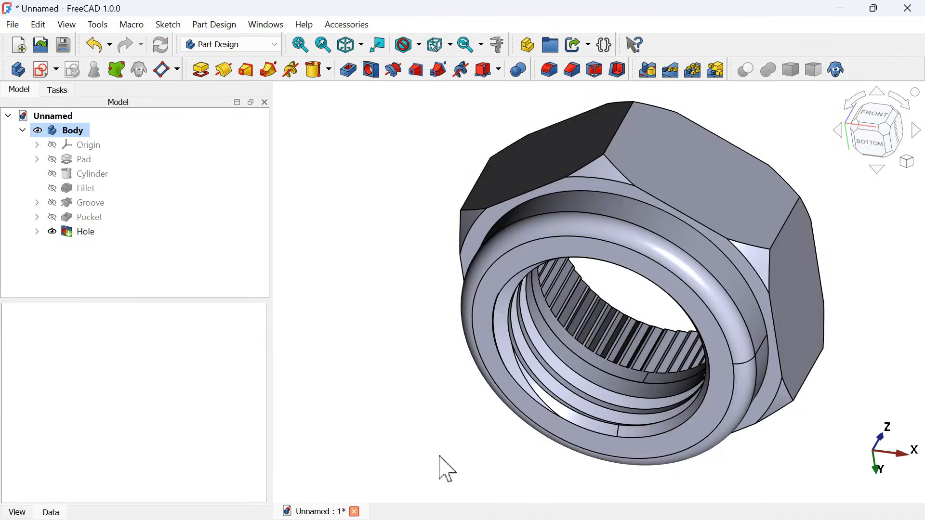
{"action": "middle_click_drag", "start_coordinate": [440, 457], "coordinate": [572, 461]}
{"action": "scroll", "coordinate": [552, 430], "scroll_direction": "down", "scroll_amount": 2}
{"action": "scroll", "coordinate": [572, 460], "scroll_direction": "down", "scroll_amount": 2}
{"action": "scroll", "coordinate": [569, 464], "scroll_direction": "up", "scroll_amount": 4}
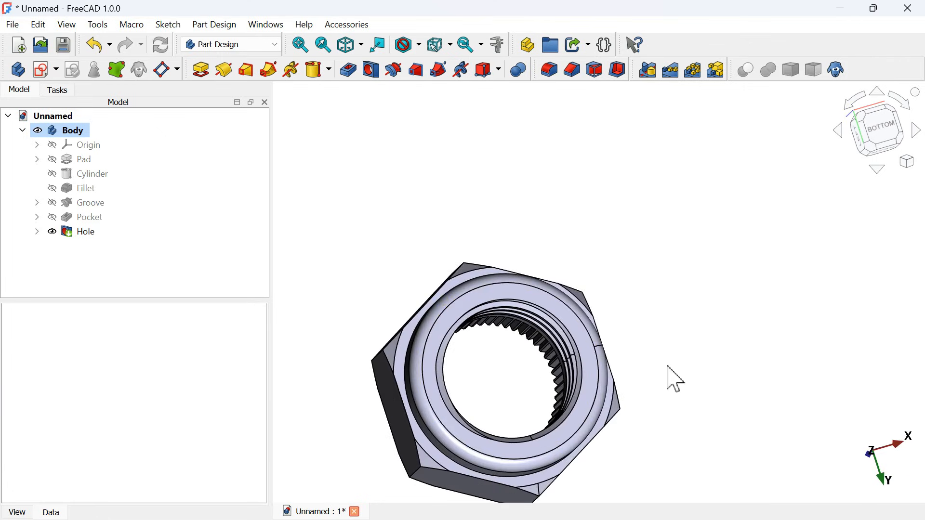
- Rename the finished nut's body as Nut and collapse its feature list in the model tree
{"action": "middle_click_drag", "start_coordinate": [674, 377], "coordinate": [636, 386]}
{"action": "key", "text": "0"}
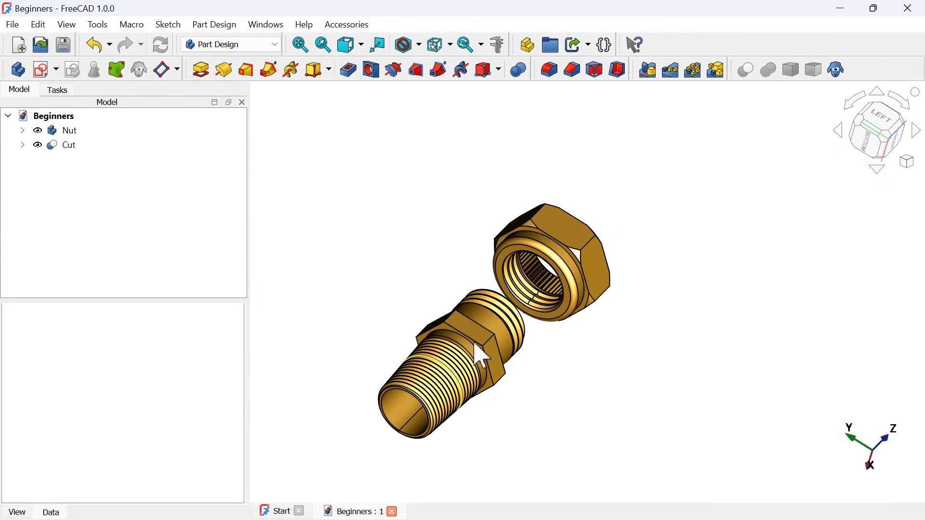
{"action": "middle_click_drag", "start_coordinate": [477, 351], "coordinate": [467, 378]}
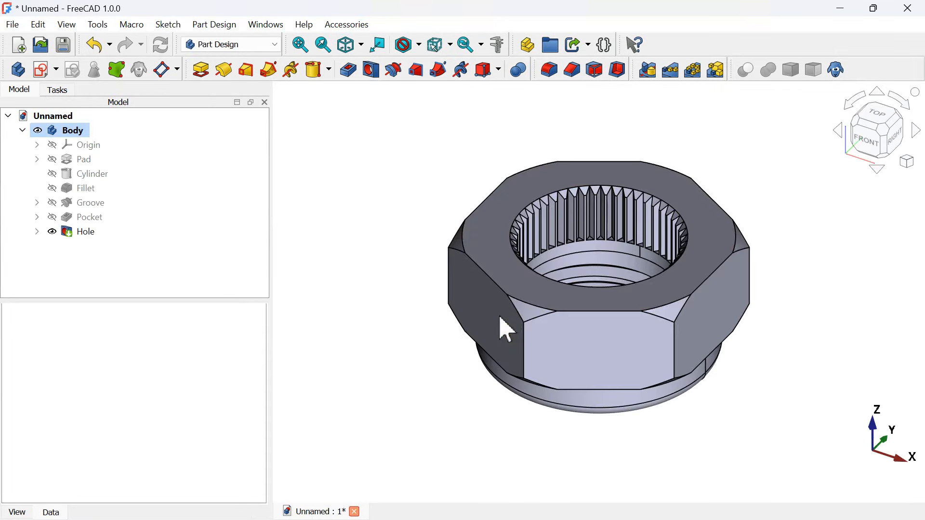
{"action": "left_click", "coordinate": [77, 131]}
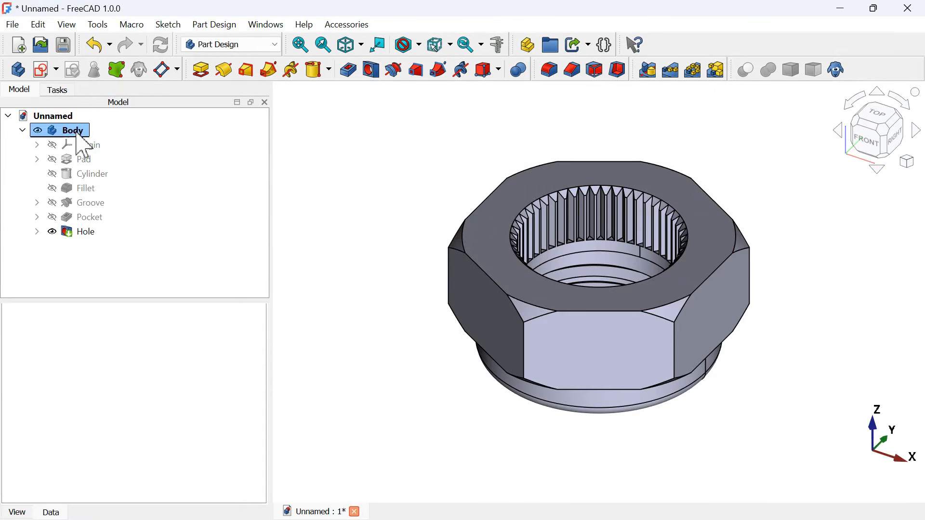
{"action": "left_click", "coordinate": [72, 130]}
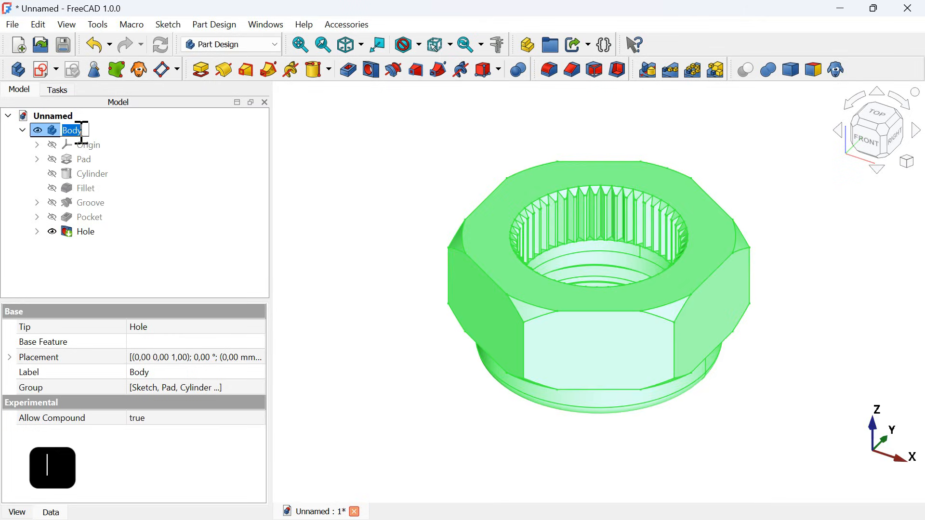
{"action": "type", "text": "Nut"}
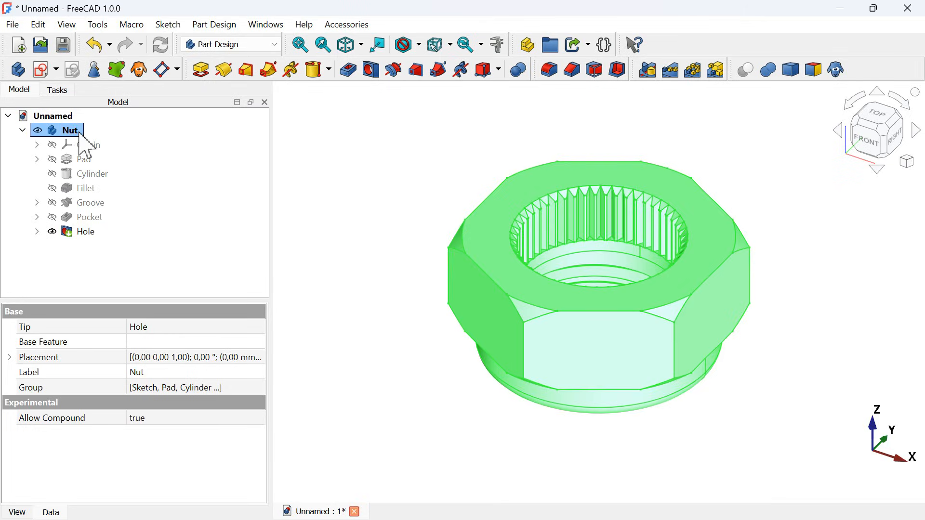
{"action": "left_click", "coordinate": [82, 159]}
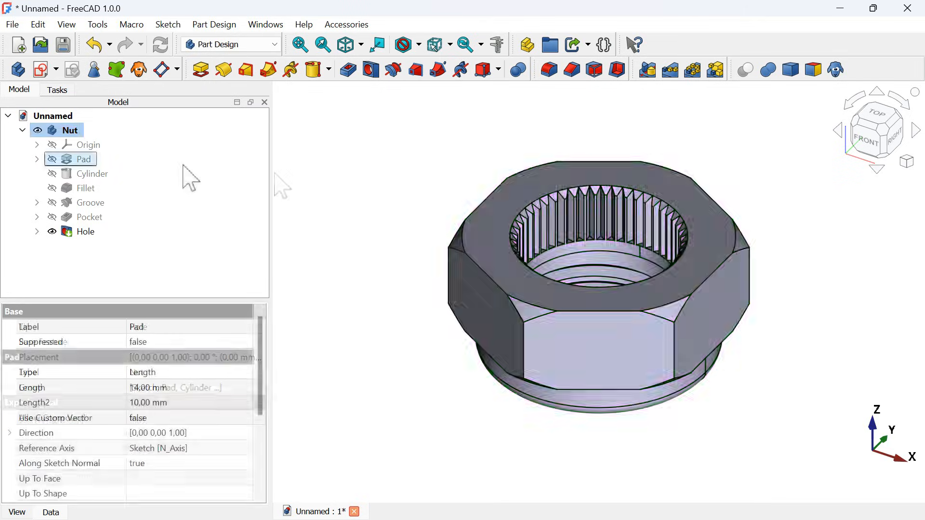
{"action": "left_click", "coordinate": [90, 233]}
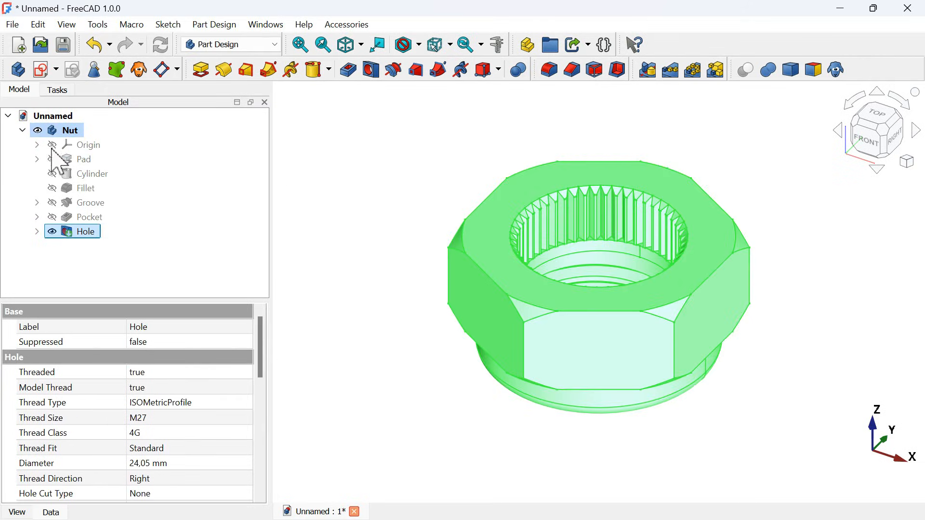
{"action": "left_click", "coordinate": [22, 130]}
{"action": "left_click", "coordinate": [381, 190]}
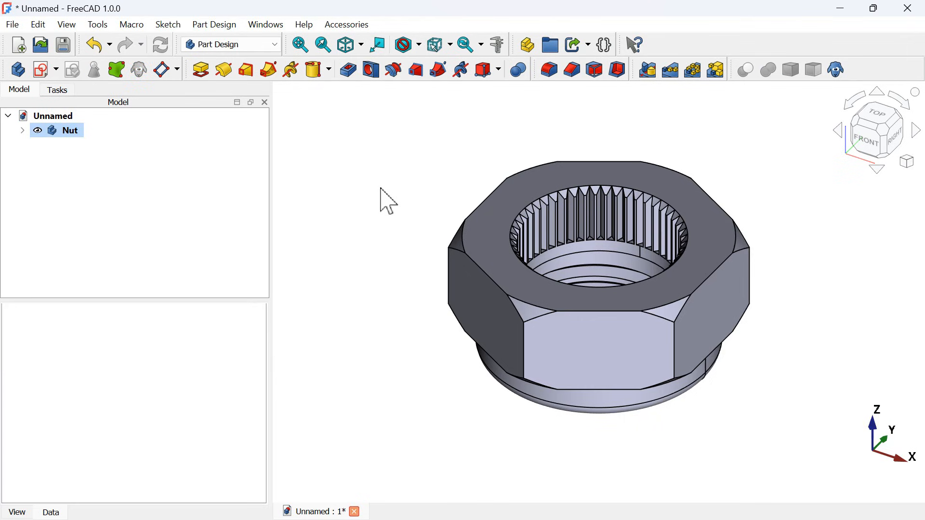
- Create a new body for the pipe fitting and hide the Nut body
{"action": "left_click", "coordinate": [14, 71]}
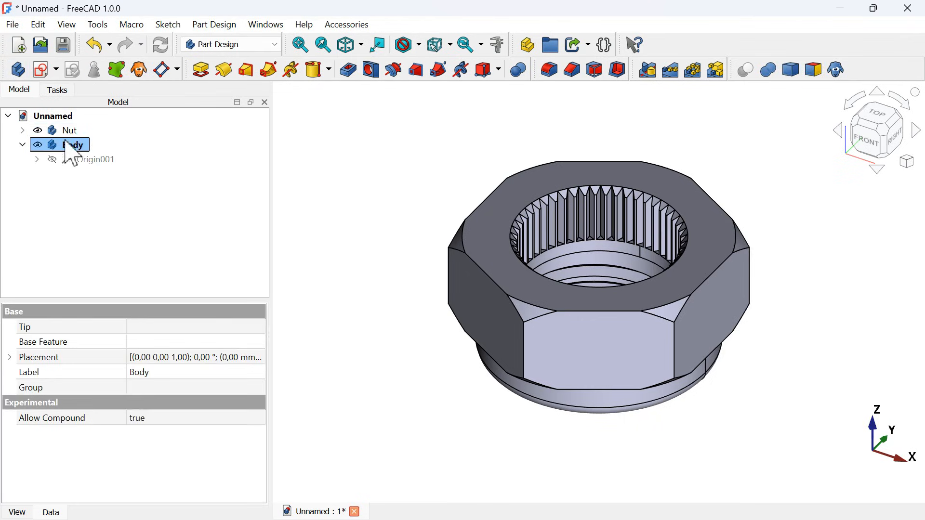
{"action": "left_click", "coordinate": [80, 131], "text": "ctrl"}
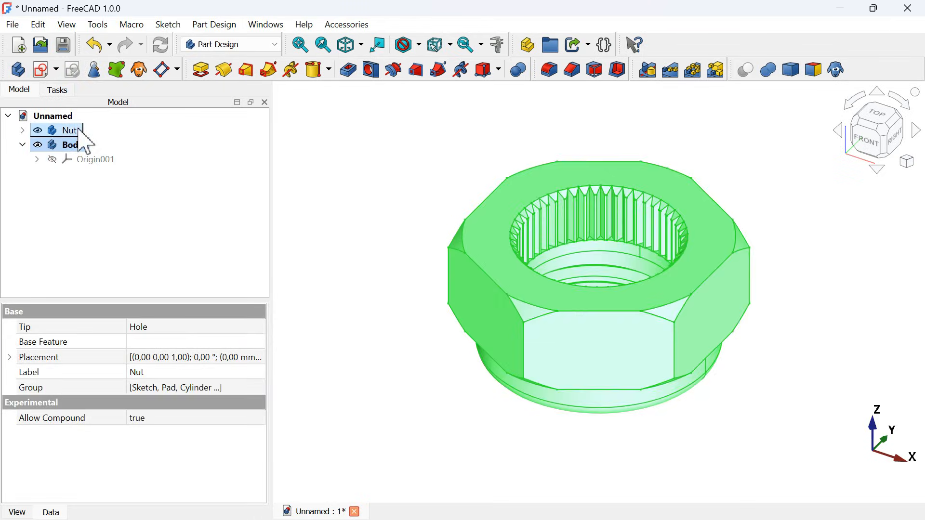
{"action": "key", "text": "space"}
{"action": "left_click", "coordinate": [403, 280]}
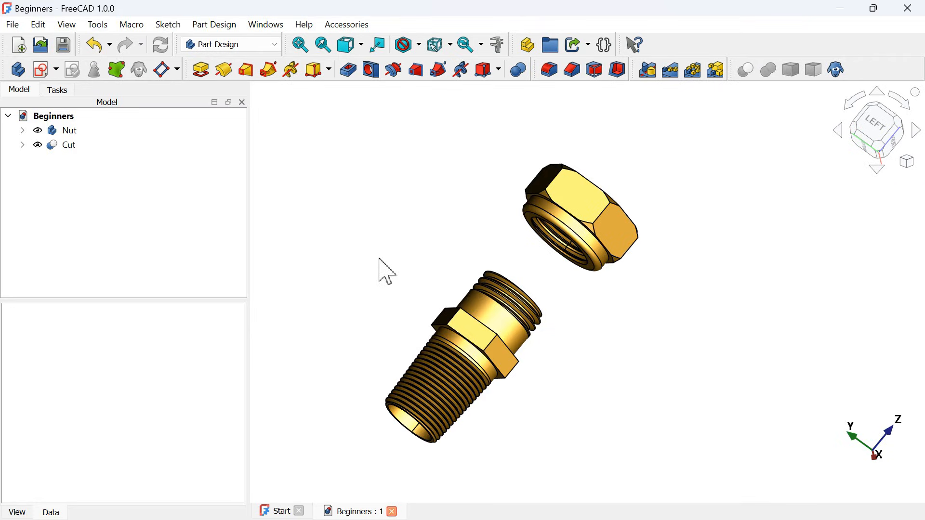
- Start a sketch on the new body's XZ plane
{"action": "mouse_move", "coordinate": [382, 263]}
{"action": "left_mouse_down"}
{"action": "mouse_move", "coordinate": [419, 310]}
{"action": "mouse_move", "coordinate": [441, 315]}
{"action": "left_mouse_up"}
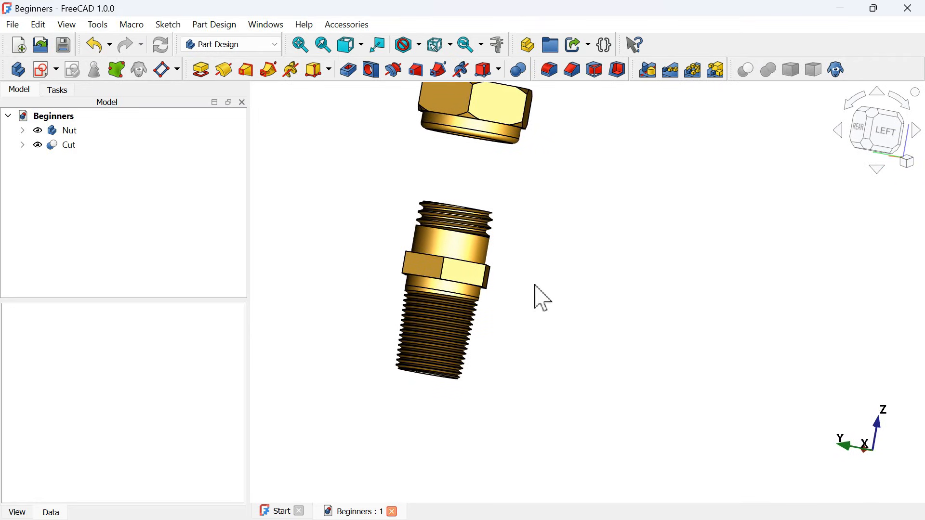
{"action": "scroll", "coordinate": [451, 278], "scroll_direction": "up", "scroll_amount": 2}
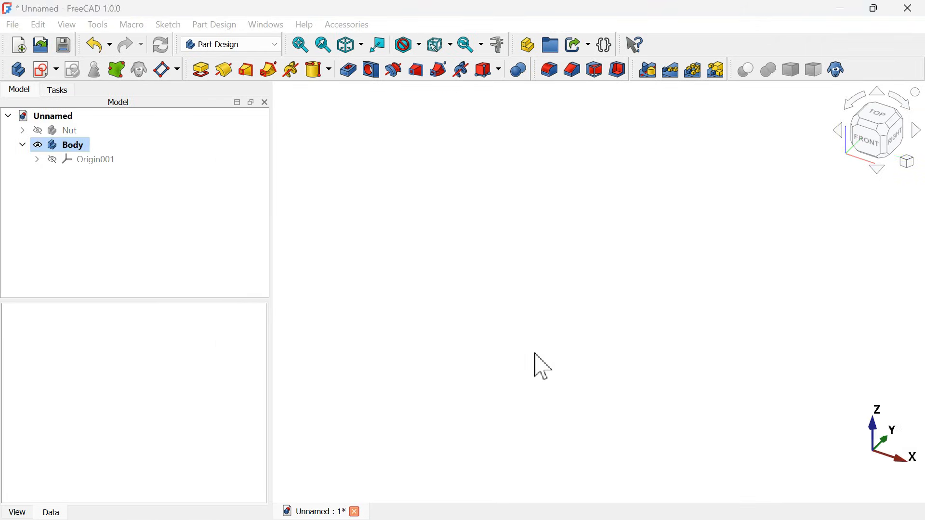
{"action": "left_click", "coordinate": [43, 71]}
{"action": "scroll", "coordinate": [502, 287], "scroll_direction": "down", "scroll_amount": 3}
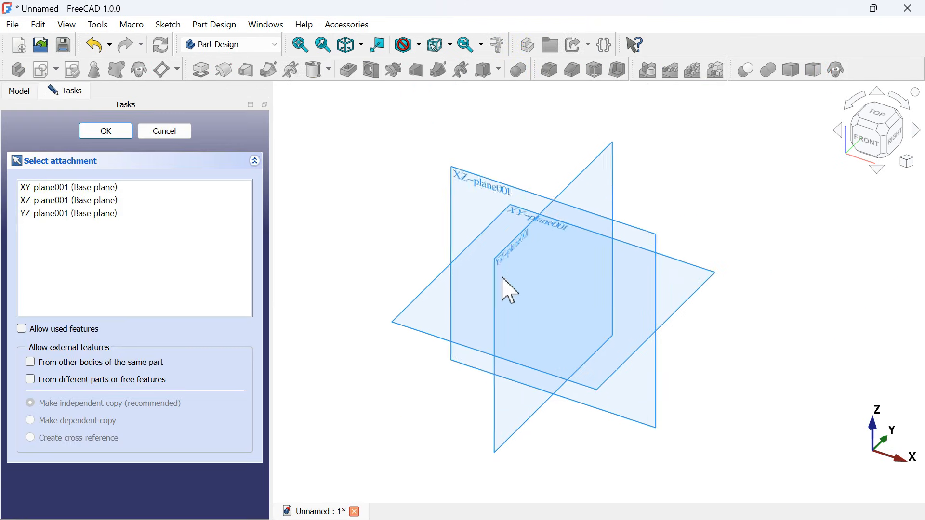
{"action": "scroll", "coordinate": [529, 267], "scroll_direction": "up", "scroll_amount": 3}
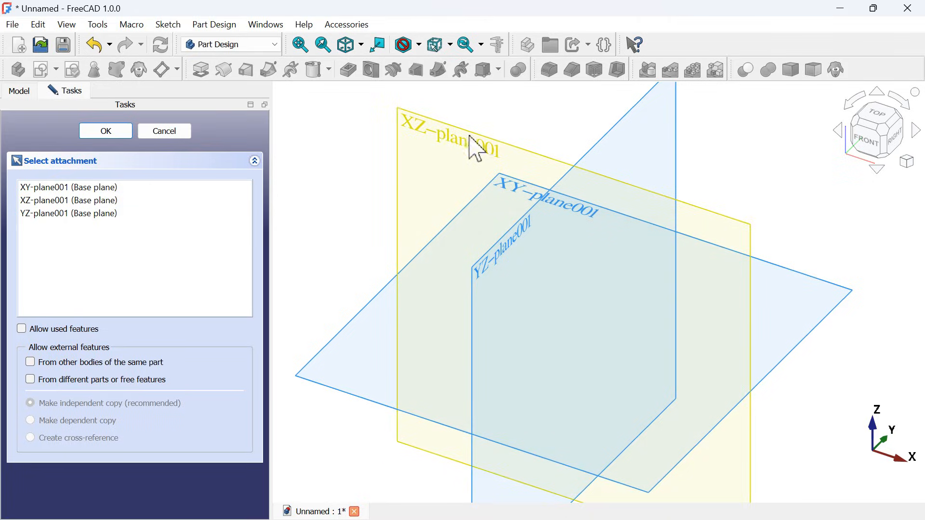
{"action": "left_click", "coordinate": [445, 140]}
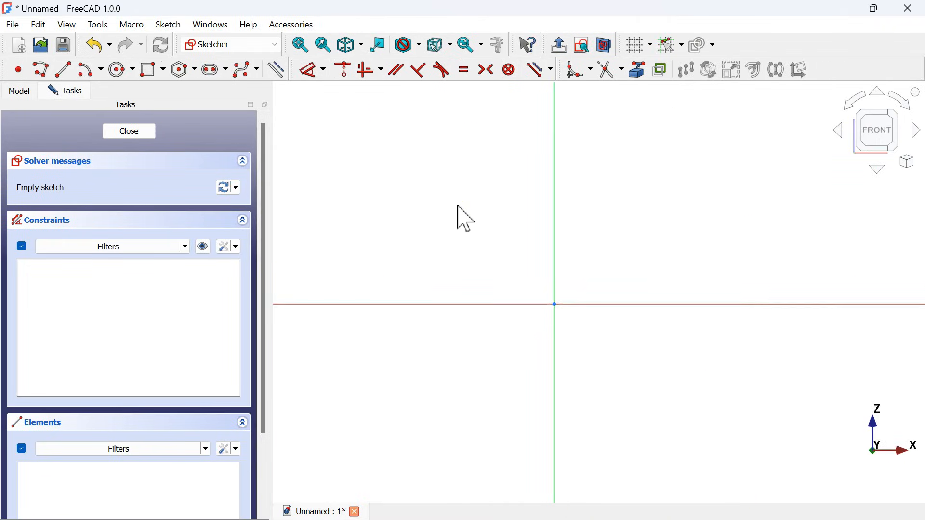
- Draw a closed polyline from the origin: about 89 mm down the vertical axis, 22 mm outward, a 37 mm outward slant, and 53 mm up to the horizontal axis
{"action": "left_click", "coordinate": [39, 70]}
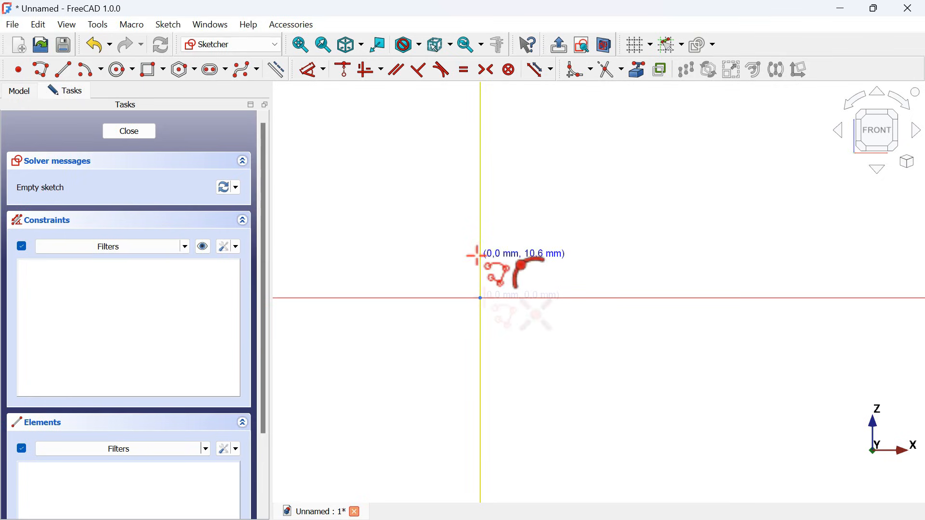
{"action": "left_click", "coordinate": [481, 298]}
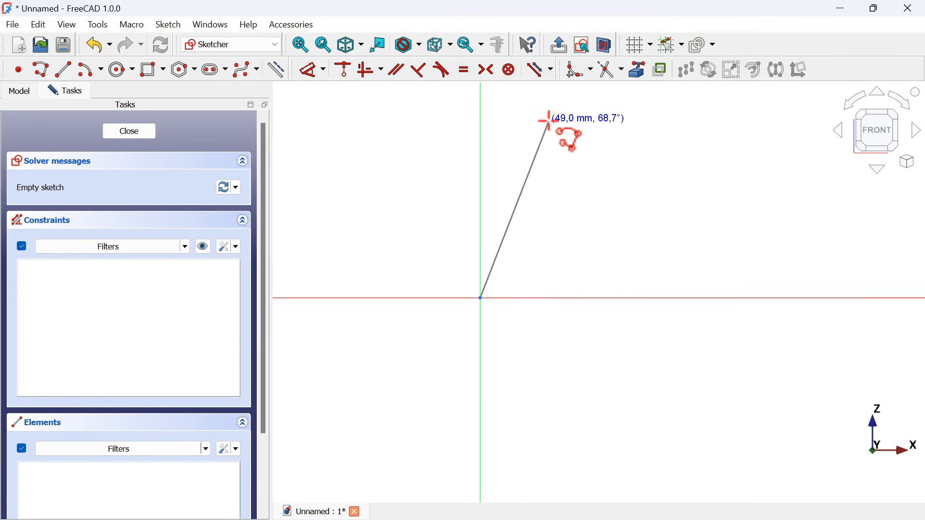
{"action": "scroll", "coordinate": [548, 117], "scroll_direction": "down", "scroll_amount": 3}
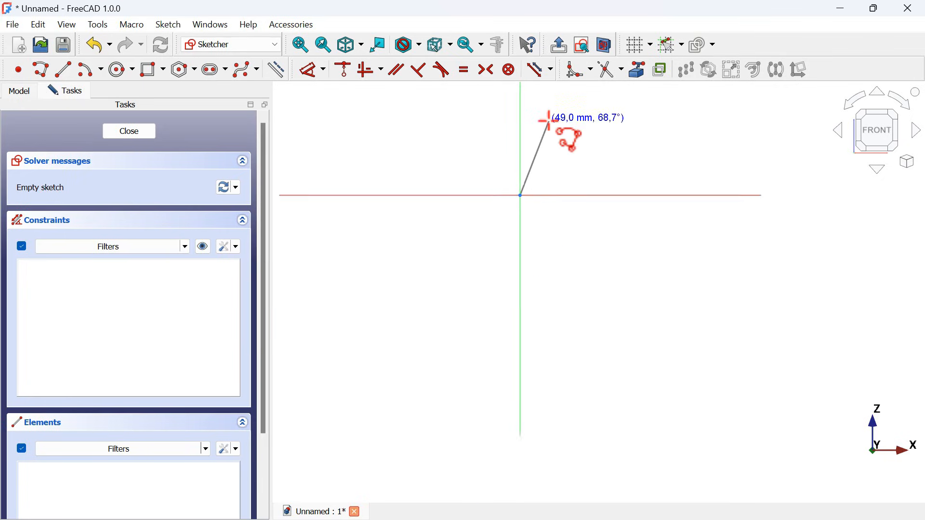
{"action": "left_click", "coordinate": [521, 336]}
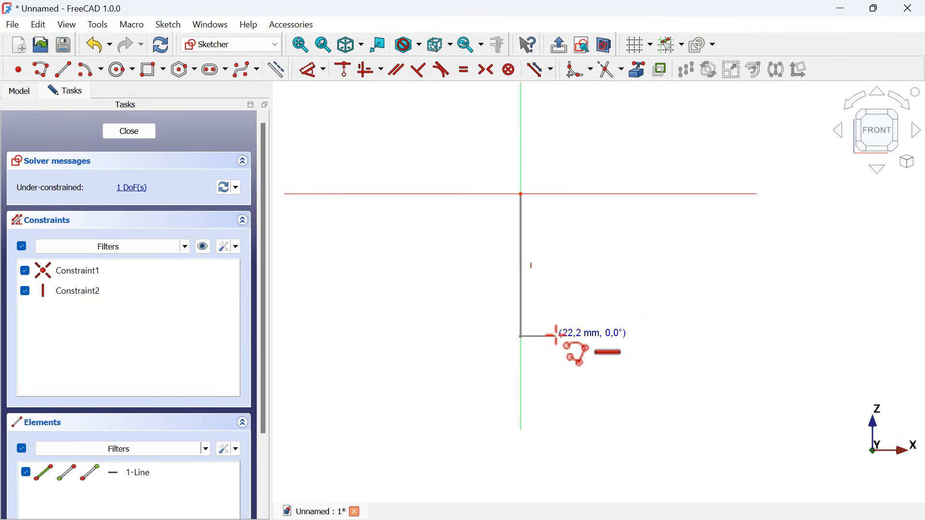
{"action": "left_click", "coordinate": [558, 335]}
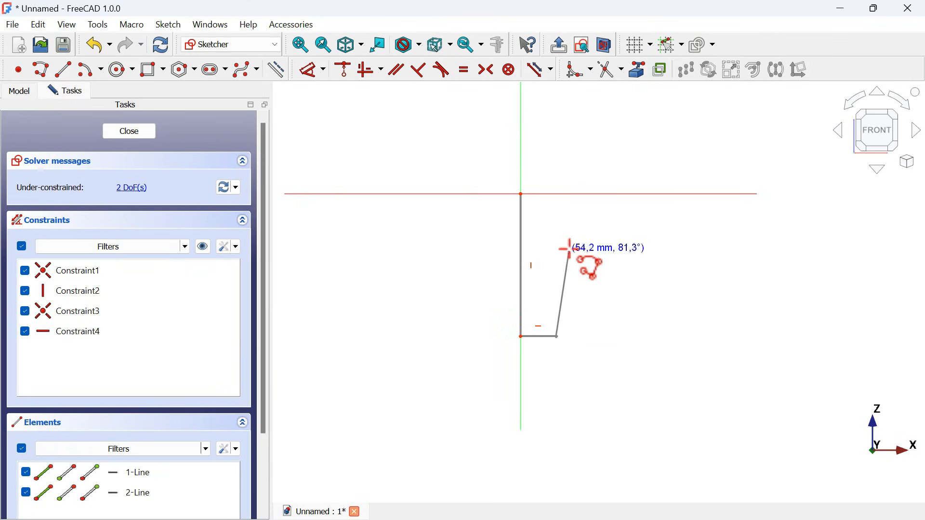
{"action": "left_click", "coordinate": [569, 277]}
{"action": "scroll", "coordinate": [569, 278], "scroll_direction": "up", "scroll_amount": 3}
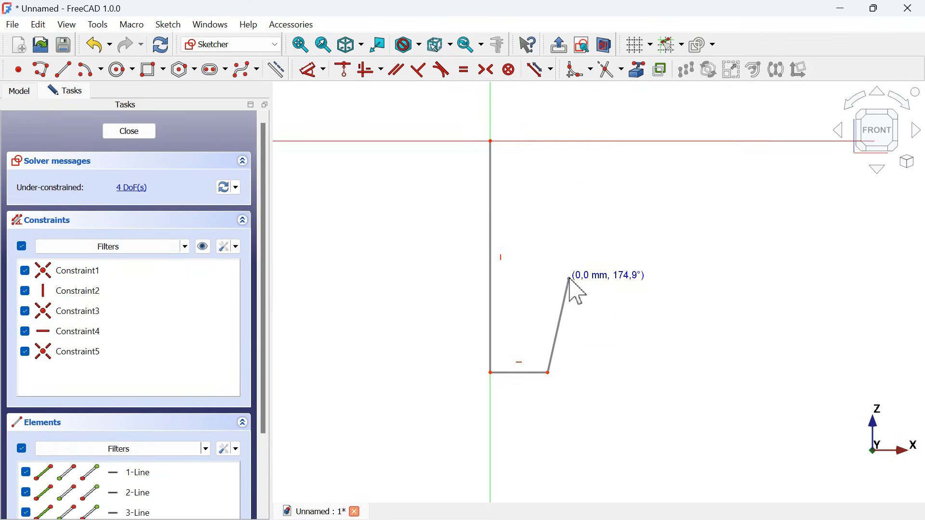
{"action": "left_click", "coordinate": [570, 140]}
{"action": "right_click", "coordinate": [496, 139]}
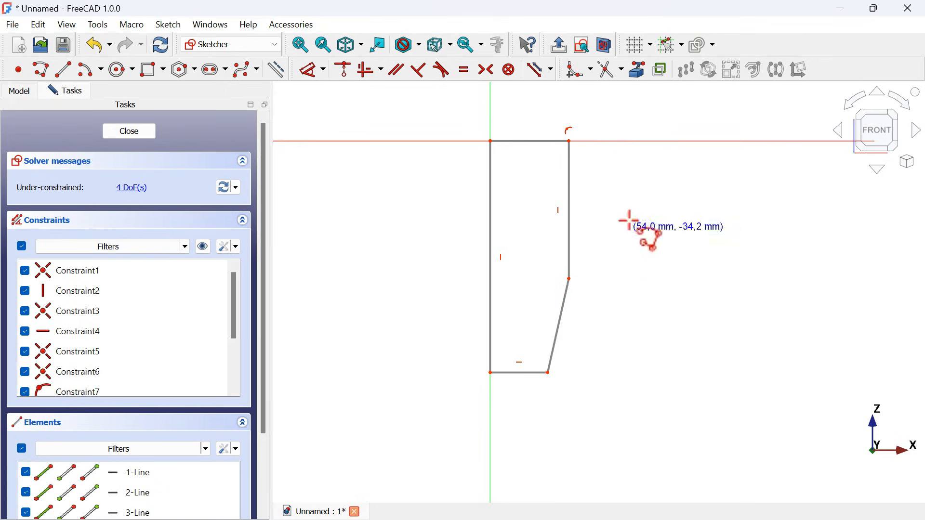
- Constrain the vertical distance between the slanted edge's two endpoints to 30 mm
{"action": "left_click", "coordinate": [308, 70]}
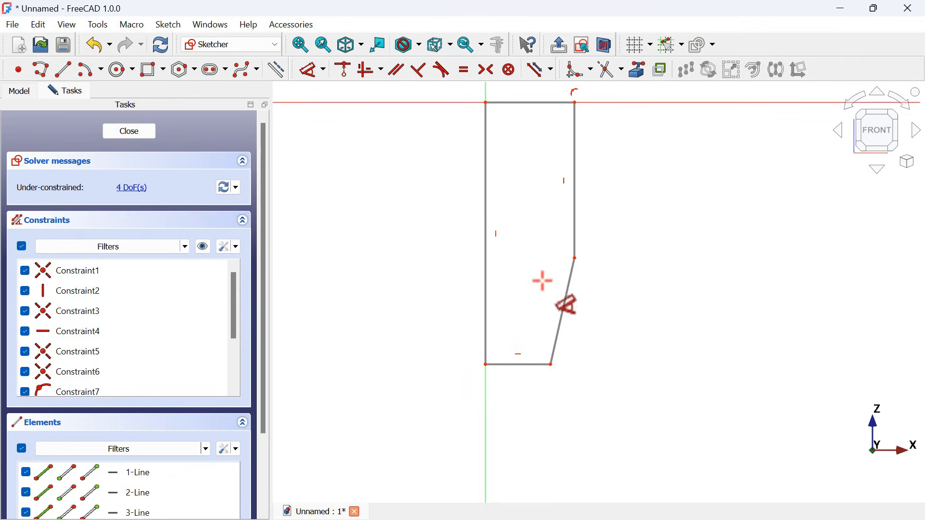
{"action": "left_click", "coordinate": [554, 364]}
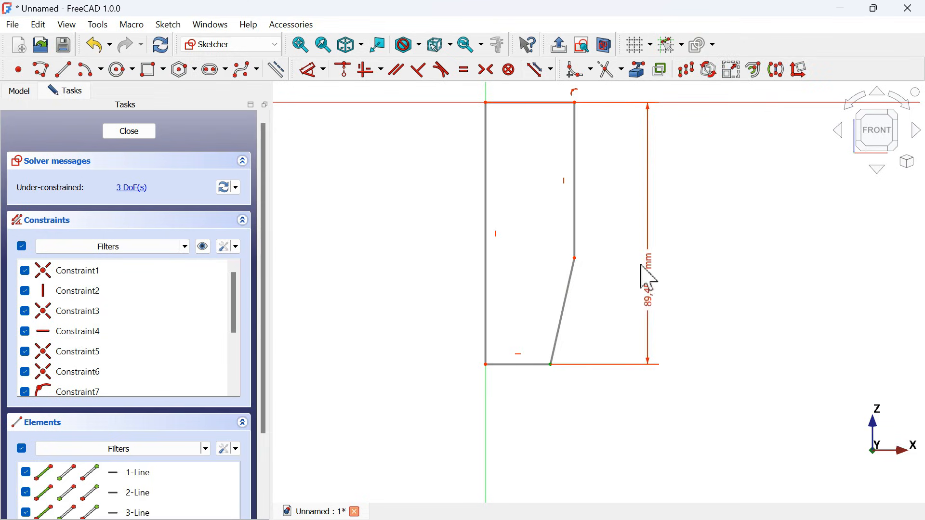
{"action": "left_click", "coordinate": [576, 259]}
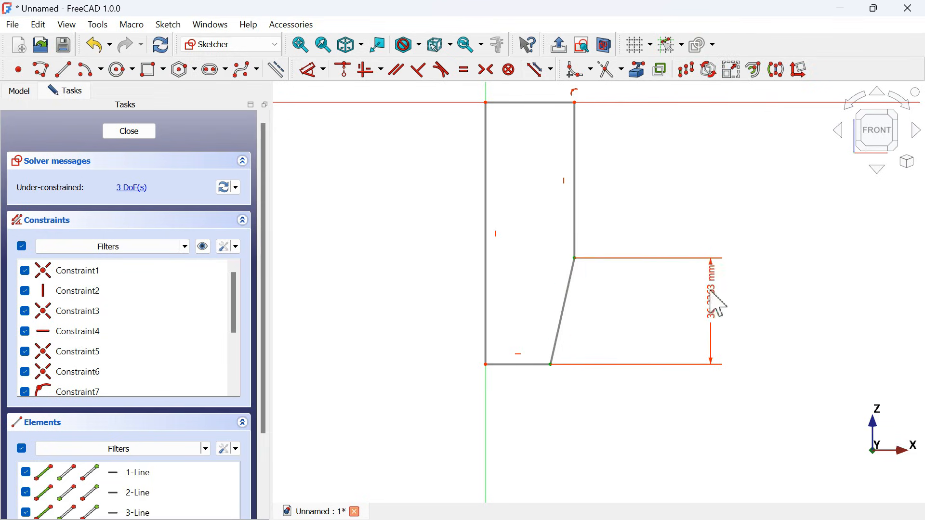
{"action": "left_click", "coordinate": [711, 326]}
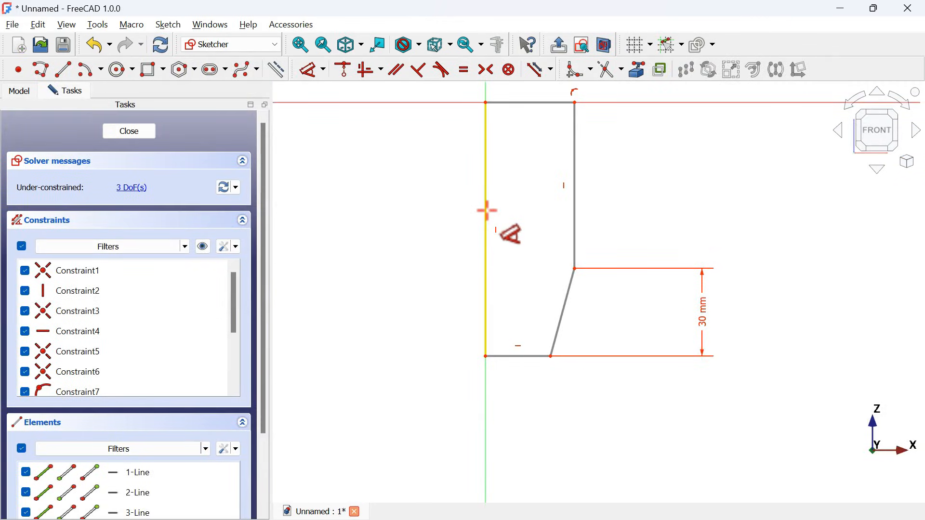
- Set the length of the profile's vertical edge on the axis to 52 mm
{"action": "left_click", "coordinate": [487, 211]}
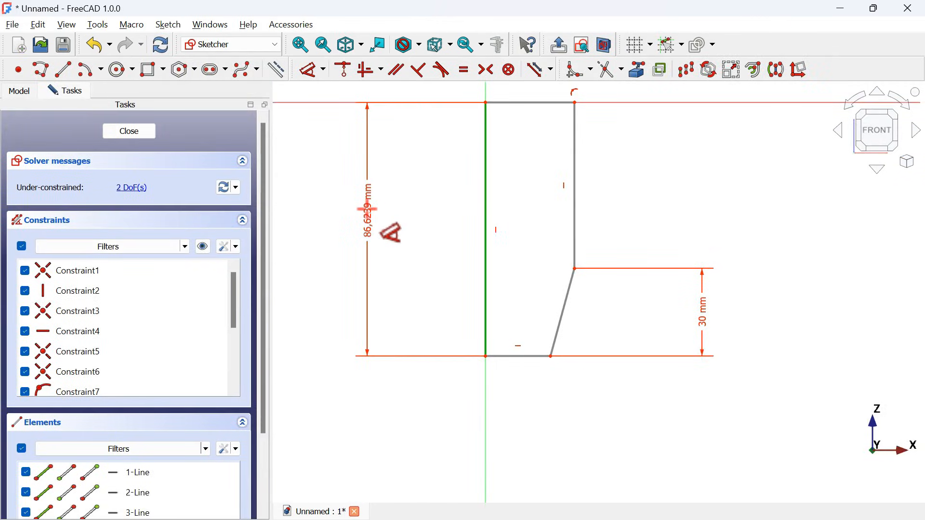
{"action": "left_click", "coordinate": [367, 209]}
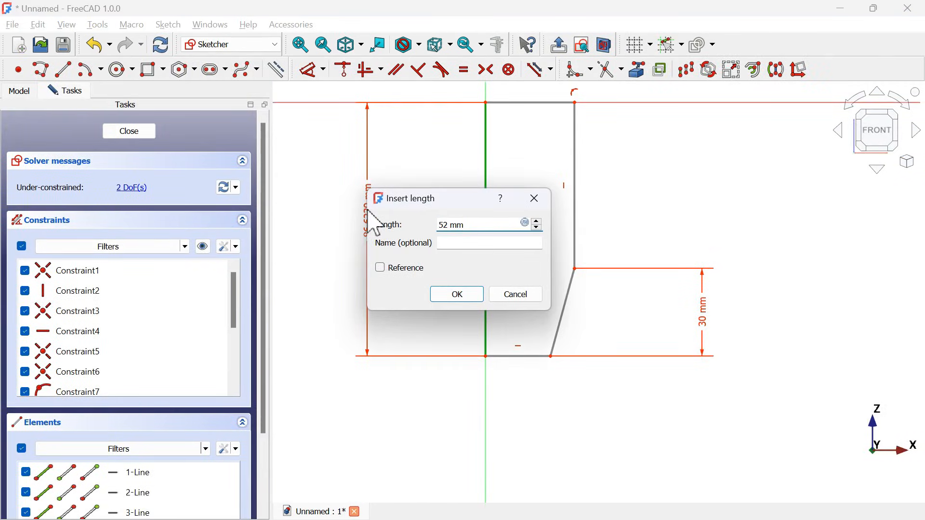
{"action": "type", "text": "52 mm"}
{"action": "key", "text": "Return"}
- Set the length of the profile's upper horizontal edge to 13.5 mm
{"action": "scroll", "coordinate": [529, 145], "scroll_direction": "down", "scroll_amount": 2}
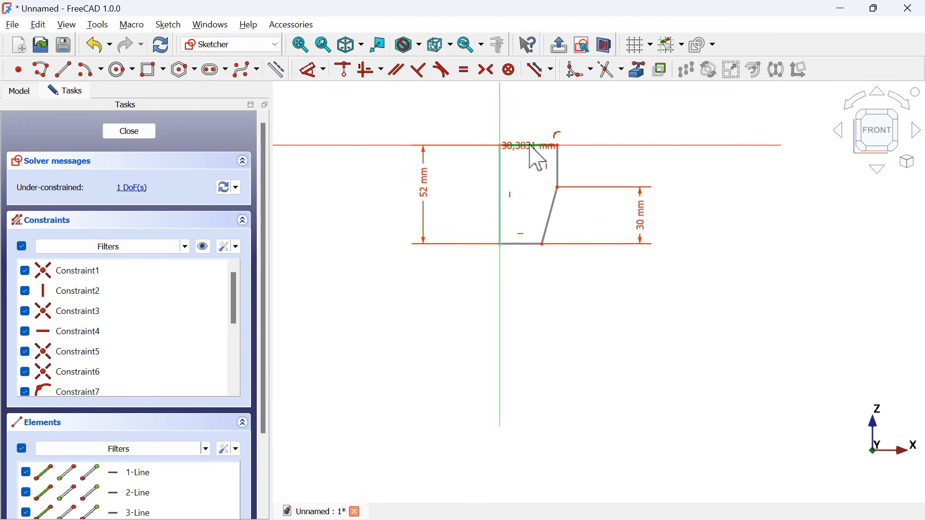
{"action": "left_click", "coordinate": [531, 146]}
{"action": "left_click", "coordinate": [636, 101]}
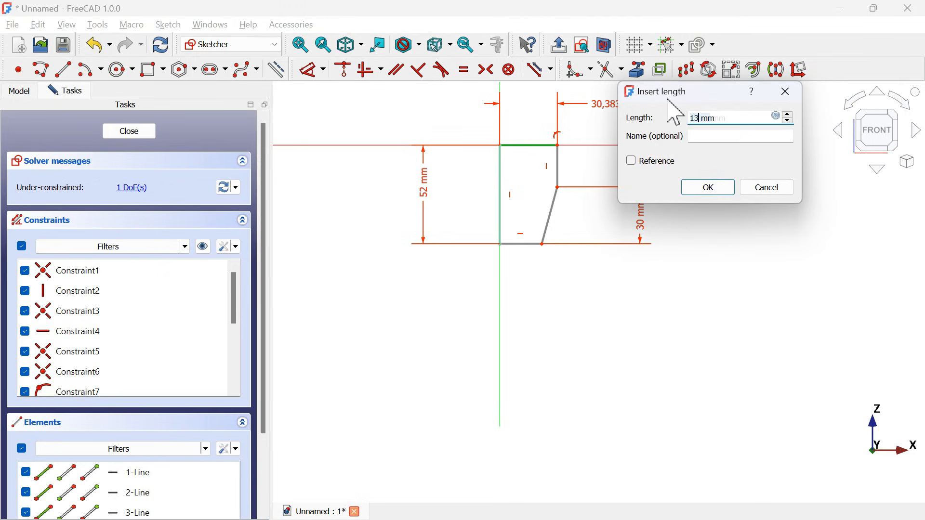
{"action": "key", "text": "Return"}
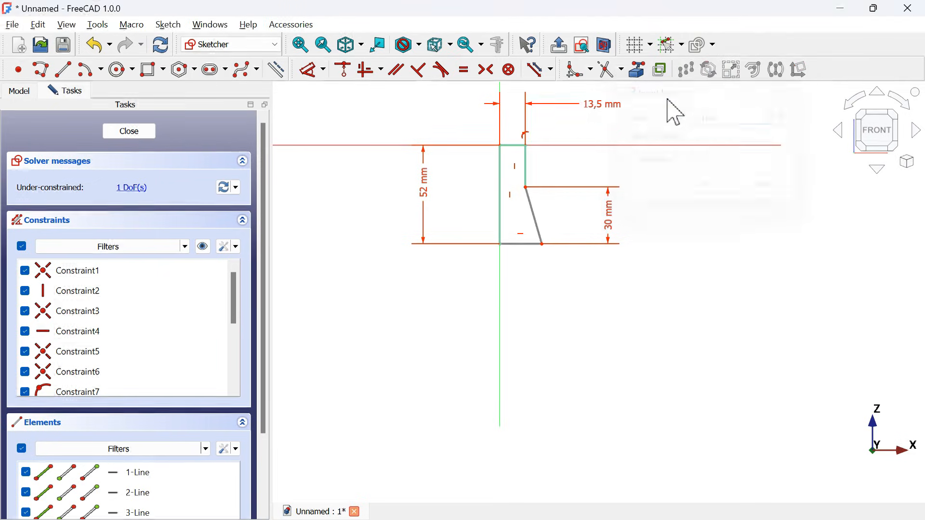
- Move the outer end of the profile's lower horizontal edge toward the axis so the slanted edge tapers inward
{"action": "scroll", "coordinate": [506, 175], "scroll_direction": "up", "scroll_amount": 2}
{"action": "scroll", "coordinate": [507, 177], "scroll_direction": "up", "scroll_amount": 1}
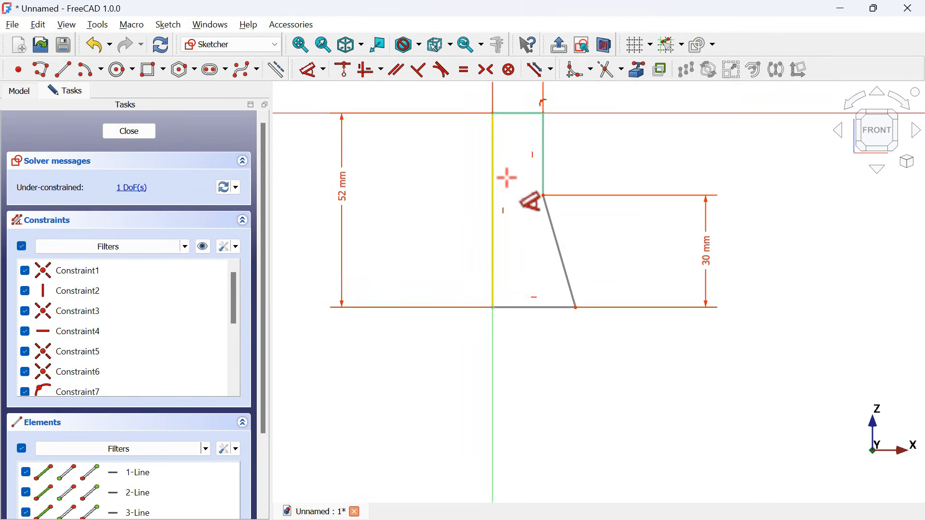
{"action": "left_click_drag", "start_coordinate": [563, 308], "coordinate": [520, 302]}
{"action": "scroll", "coordinate": [506, 188], "scroll_direction": "up", "scroll_amount": 2}
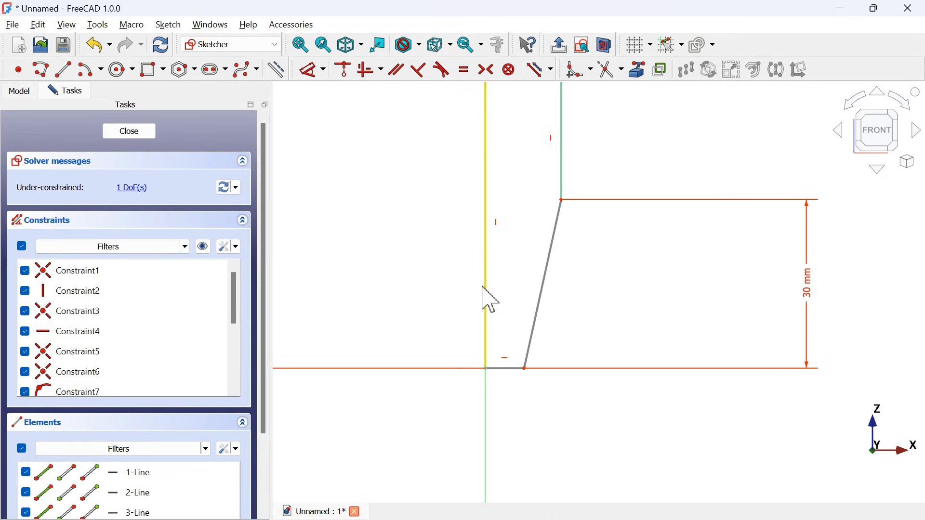
- Constrain the angle between the vertical axis edge and the slanted edge to 3° and close the sketch
{"action": "left_click", "coordinate": [313, 69]}
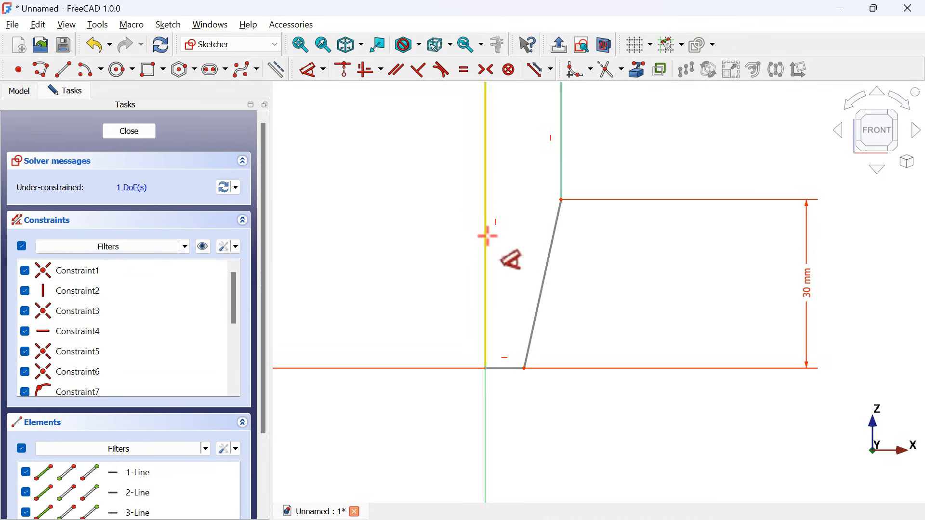
{"action": "left_click", "coordinate": [486, 250]}
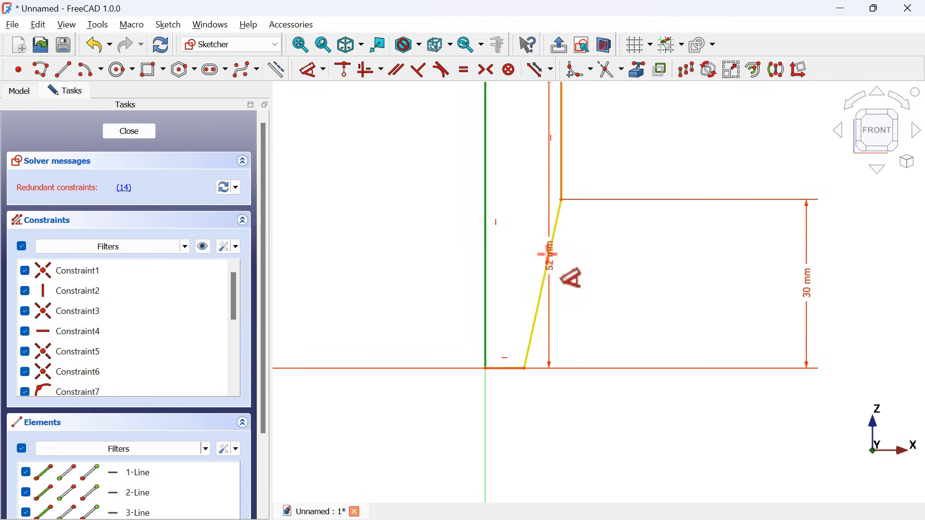
{"action": "left_click", "coordinate": [548, 254]}
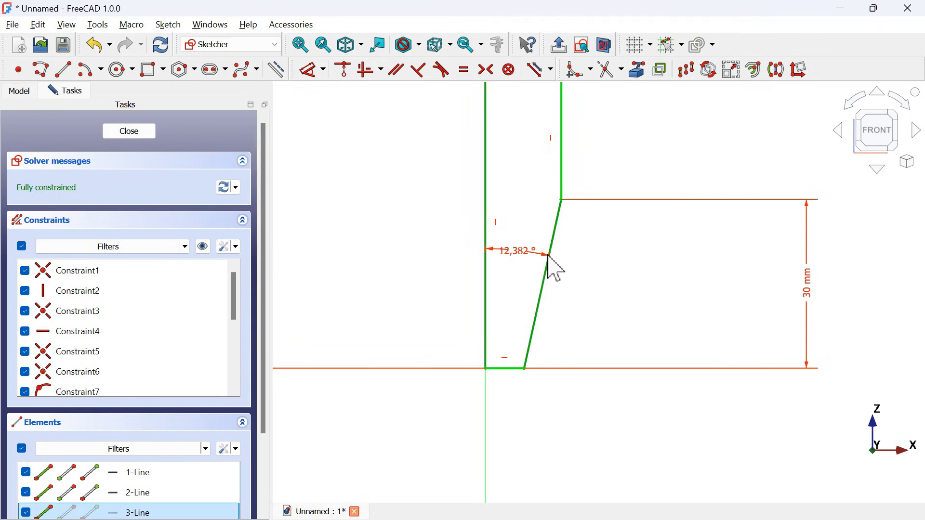
{"action": "left_click", "coordinate": [530, 199]}
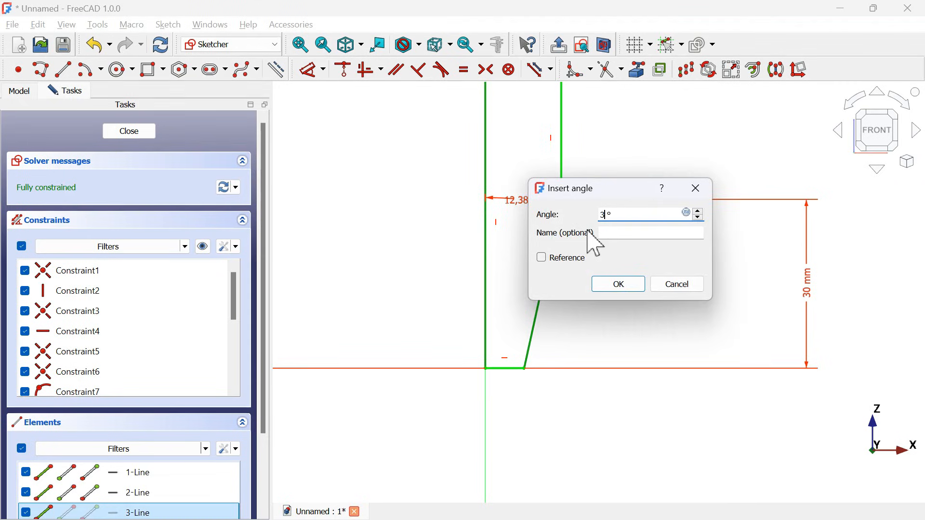
{"action": "key", "text": "Return"}
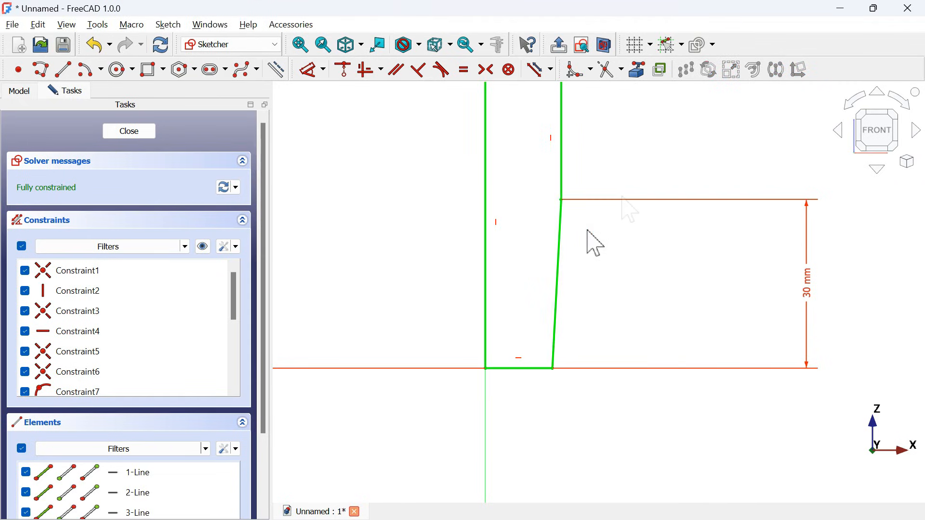
{"action": "scroll", "coordinate": [585, 342], "scroll_direction": "down", "scroll_amount": 5}
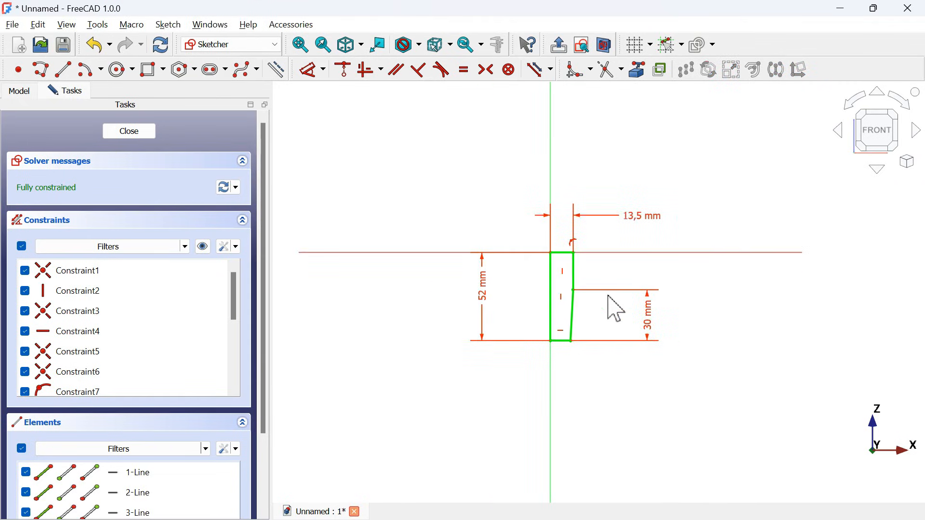
{"action": "scroll", "coordinate": [615, 305], "scroll_direction": "down", "scroll_amount": 2}
{"action": "scroll", "coordinate": [597, 303], "scroll_direction": "up", "scroll_amount": 10}
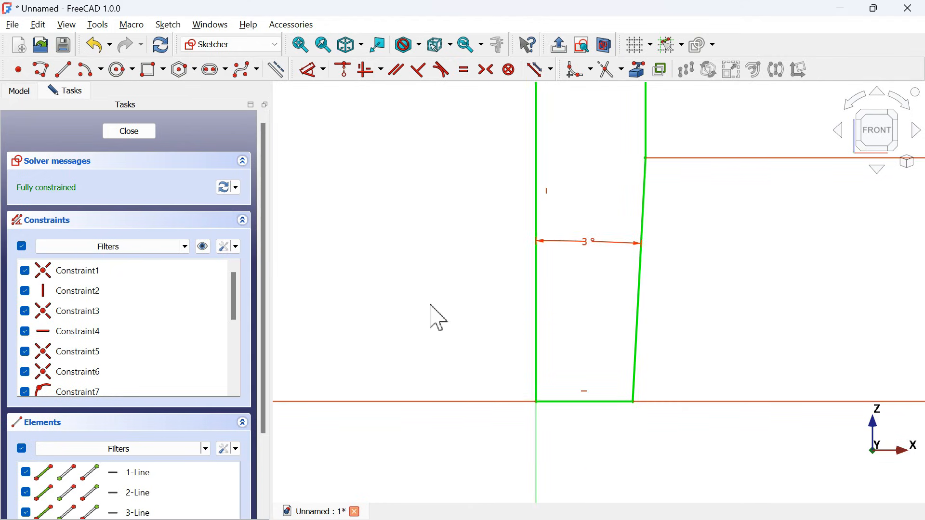
{"action": "scroll", "coordinate": [436, 318], "scroll_direction": "down", "scroll_amount": 3}
{"action": "left_click", "coordinate": [129, 131]}
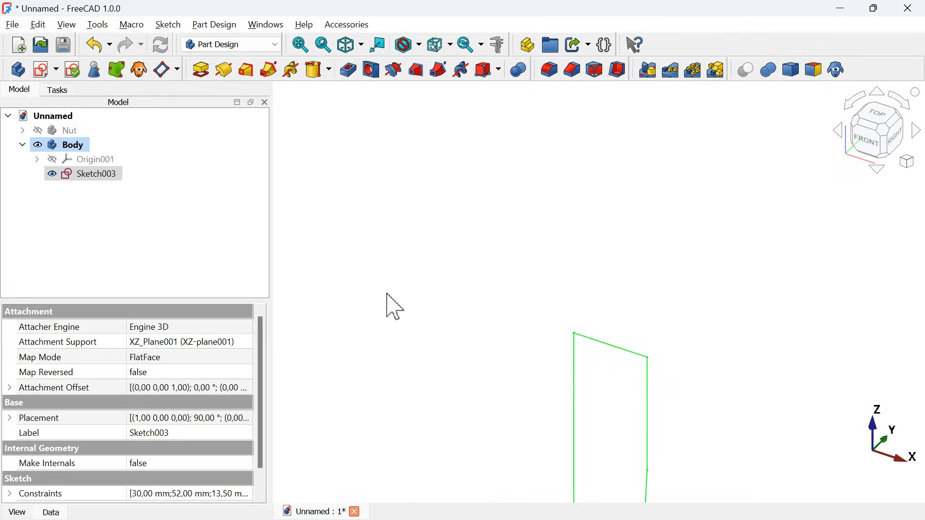
- Revolve the tapered profile sketch 360° around the vertical sketch axis and fit the solid in view
{"action": "left_click", "coordinate": [88, 178]}
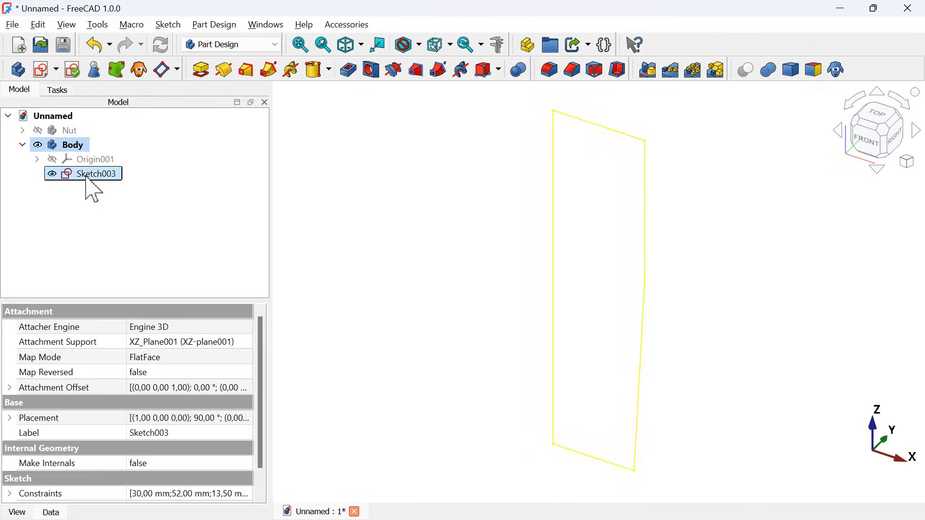
{"action": "left_click", "coordinate": [229, 76]}
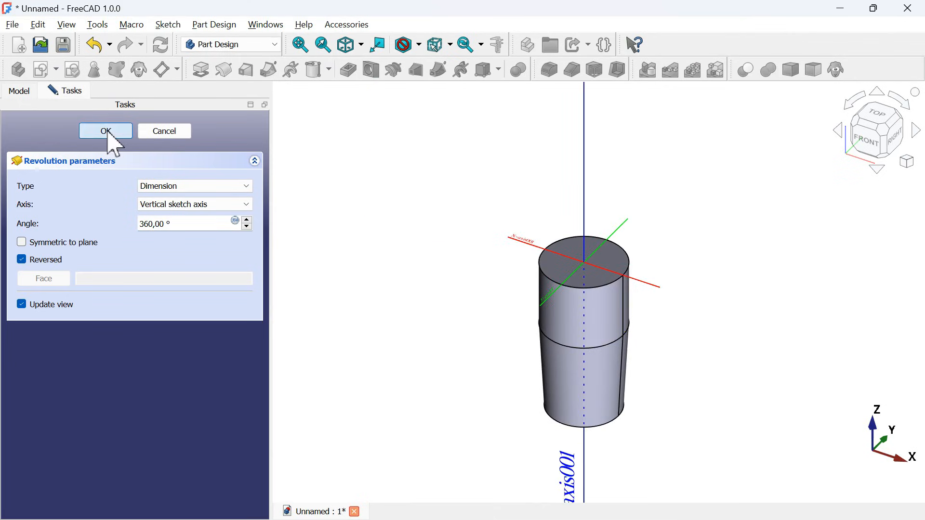
{"action": "left_click", "coordinate": [107, 132]}
{"action": "key", "text": "v"}
{"action": "key", "text": "f"}
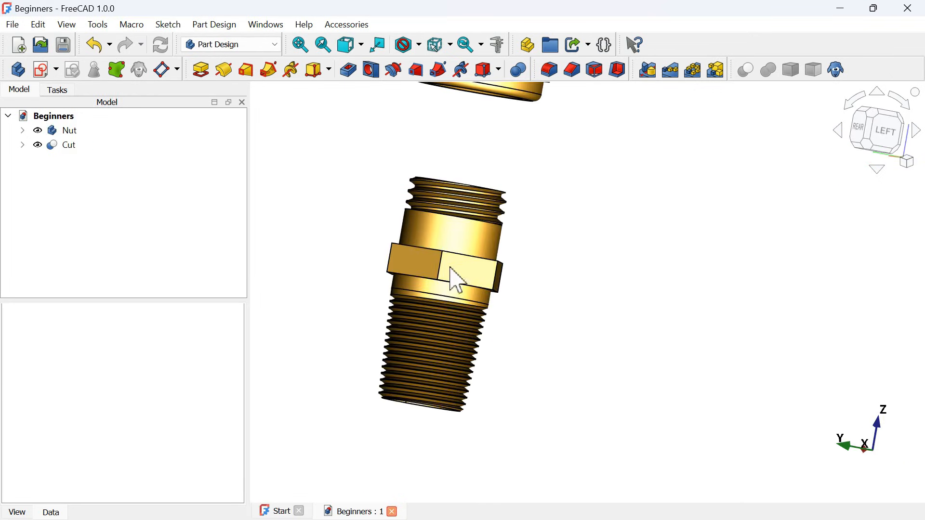
- On the revolved solid's upper face, sketch a hexagon about 47 mm across corners, centred on the origin with a corner on the vertical axis
{"action": "middle_click_drag", "start_coordinate": [572, 251], "coordinate": [494, 283]}
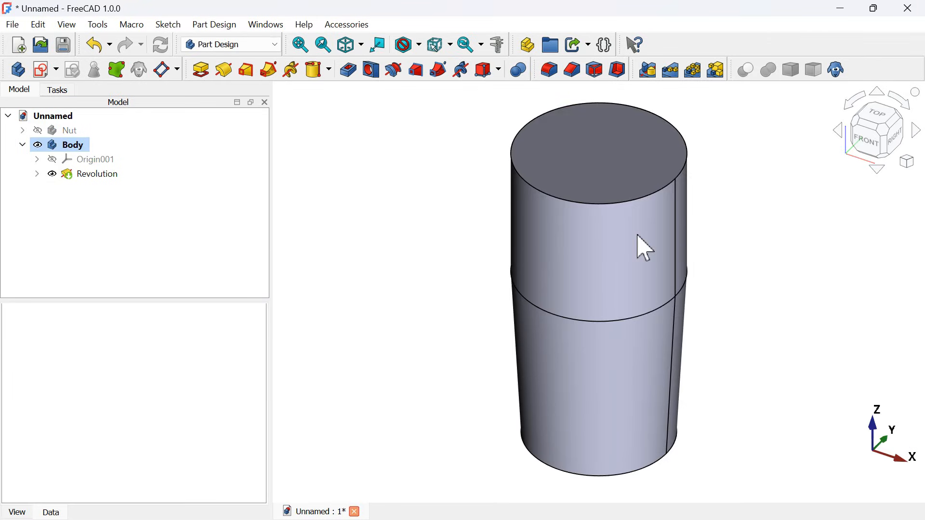
{"action": "left_click", "coordinate": [599, 188]}
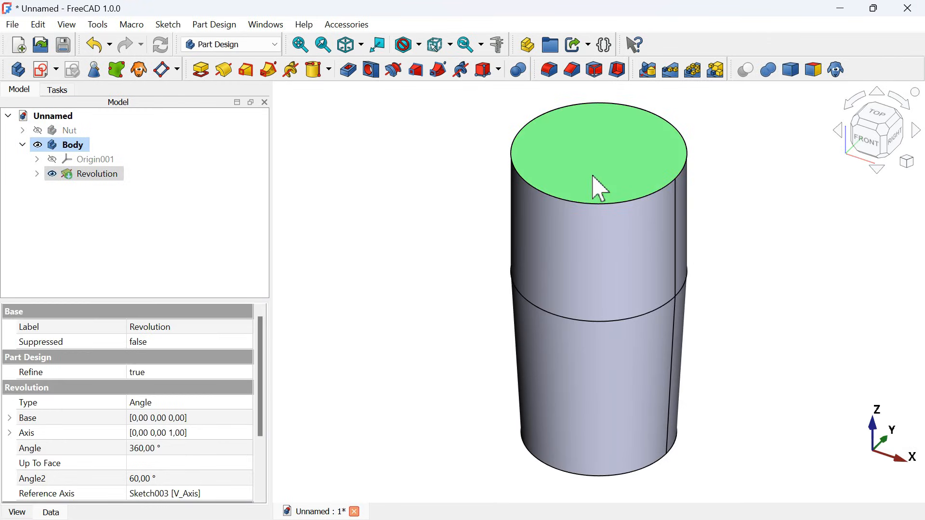
{"action": "left_click", "coordinate": [40, 70]}
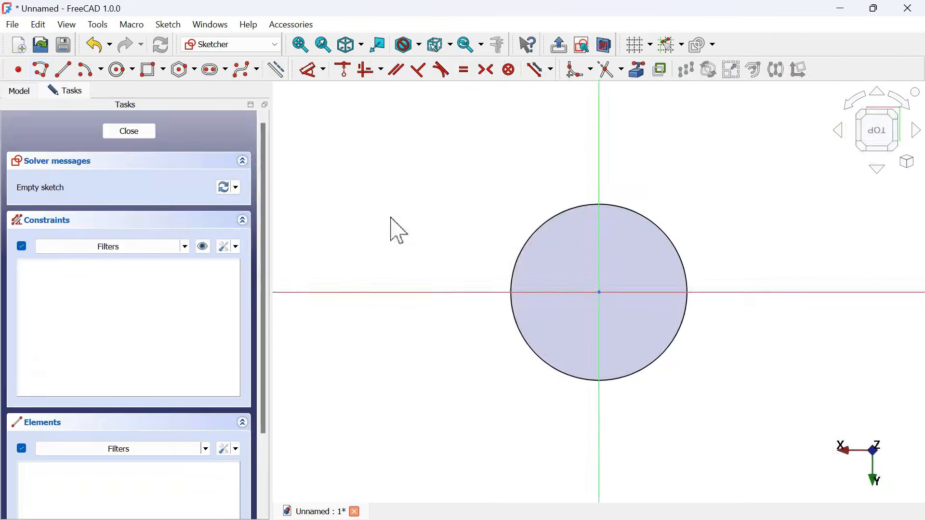
{"action": "left_click", "coordinate": [178, 73]}
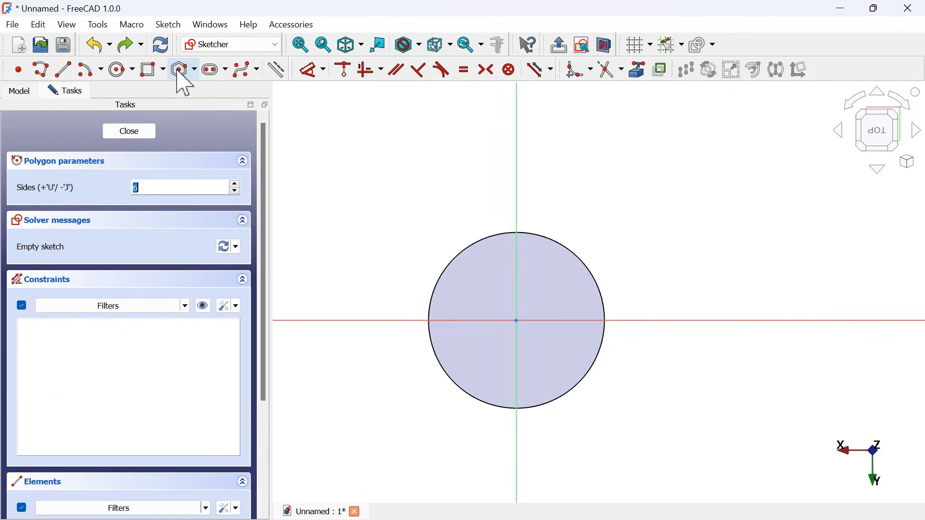
{"action": "left_click", "coordinate": [517, 320]}
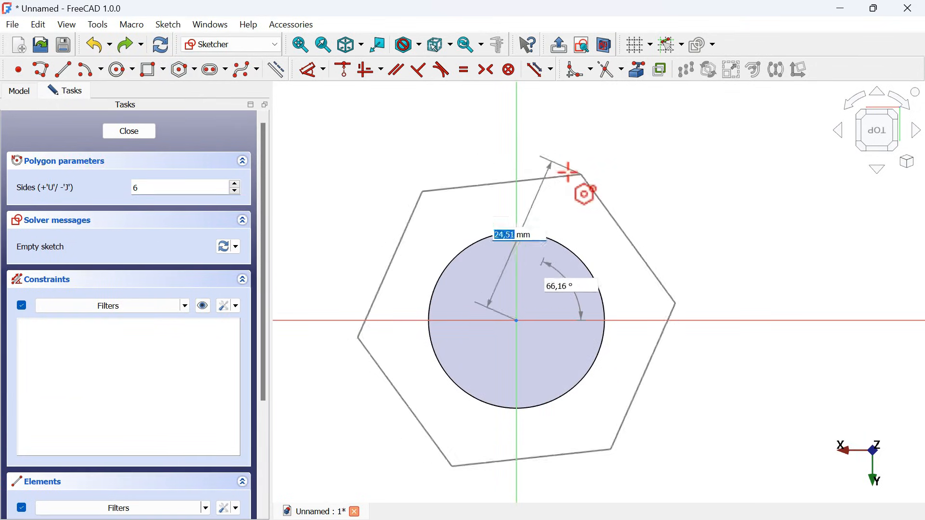
{"action": "left_click", "coordinate": [515, 170]}
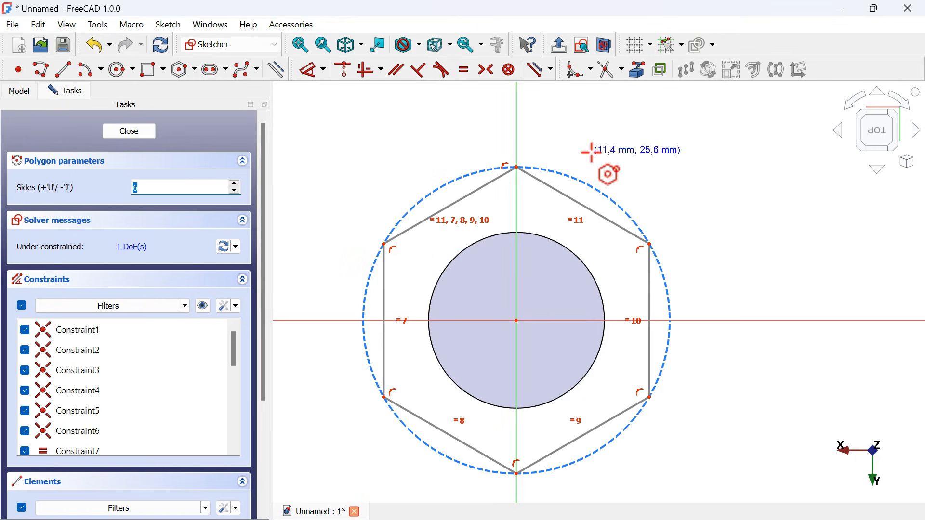
- Set the diameter of the hexagon's construction circle to 34 mm and close the sketch
{"action": "left_click", "coordinate": [310, 71]}
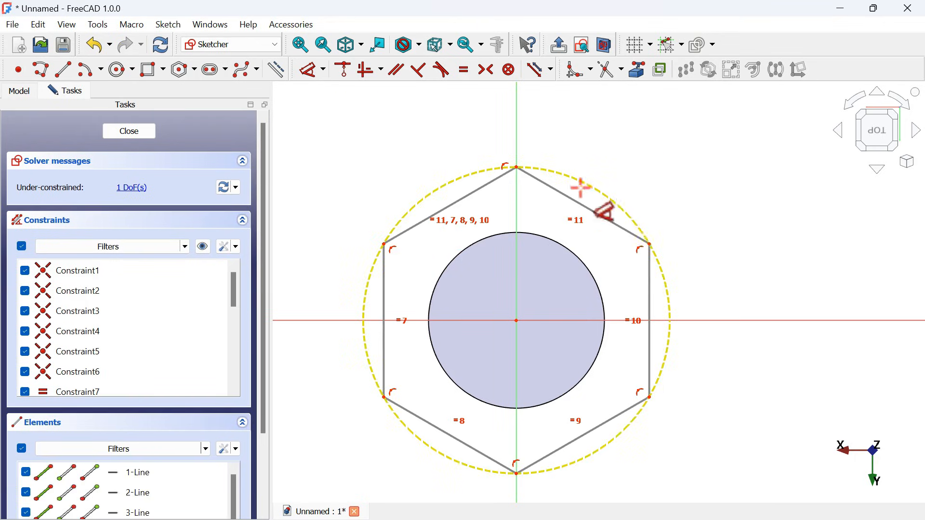
{"action": "left_click", "coordinate": [608, 200]}
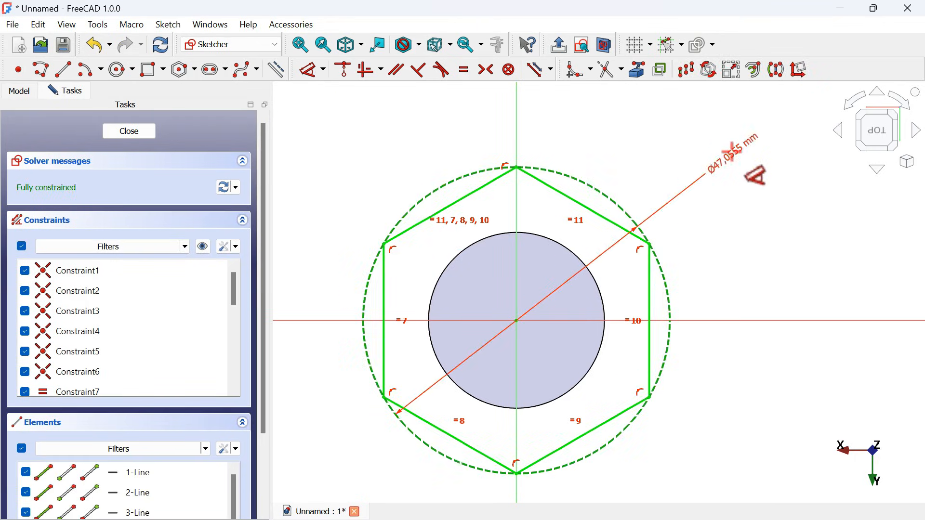
{"action": "left_click", "coordinate": [727, 151]}
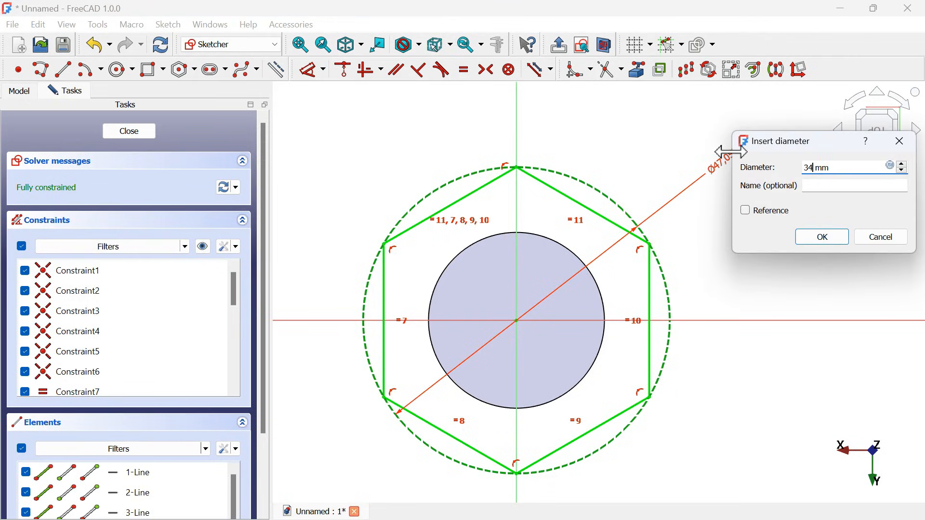
{"action": "type", "text": "34"}
{"action": "key", "text": "Return"}
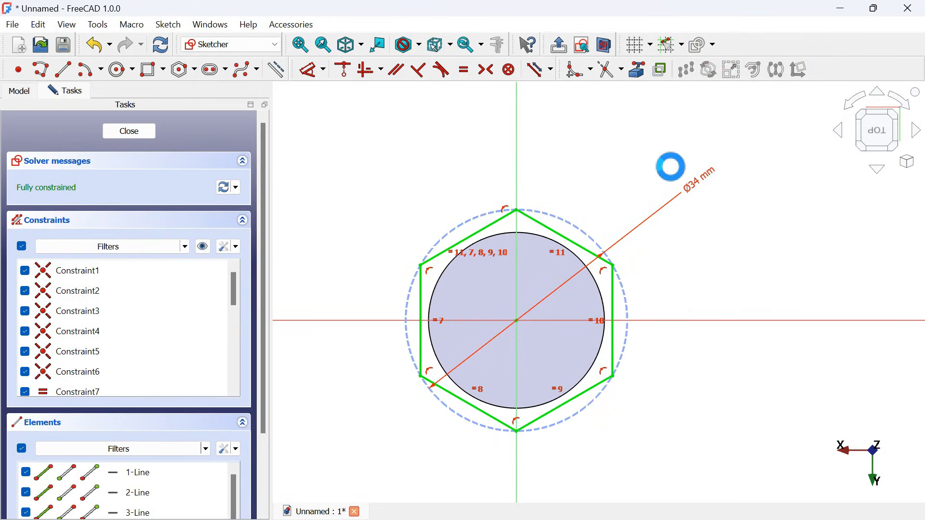
{"action": "key", "text": "Escape"}
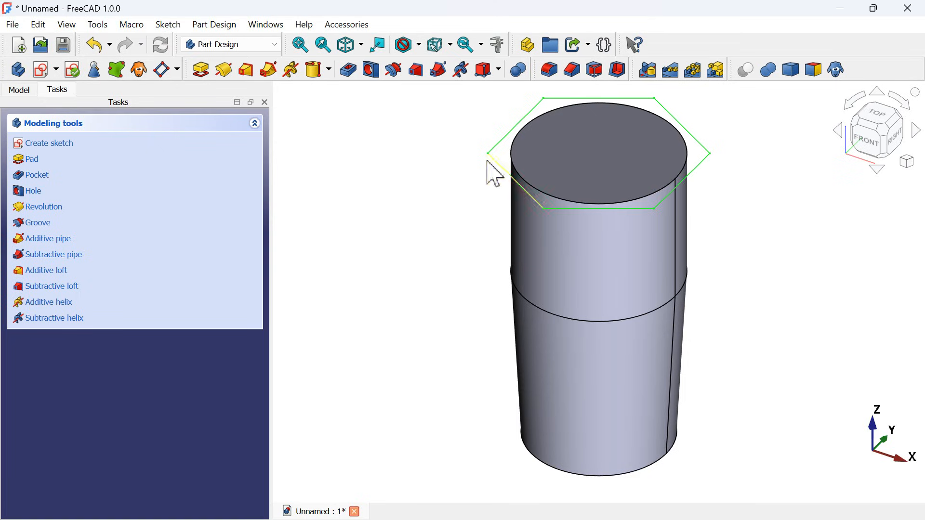
- Pad the hexagon sketch 8 mm in the reversed direction
{"action": "left_click", "coordinate": [201, 70]}
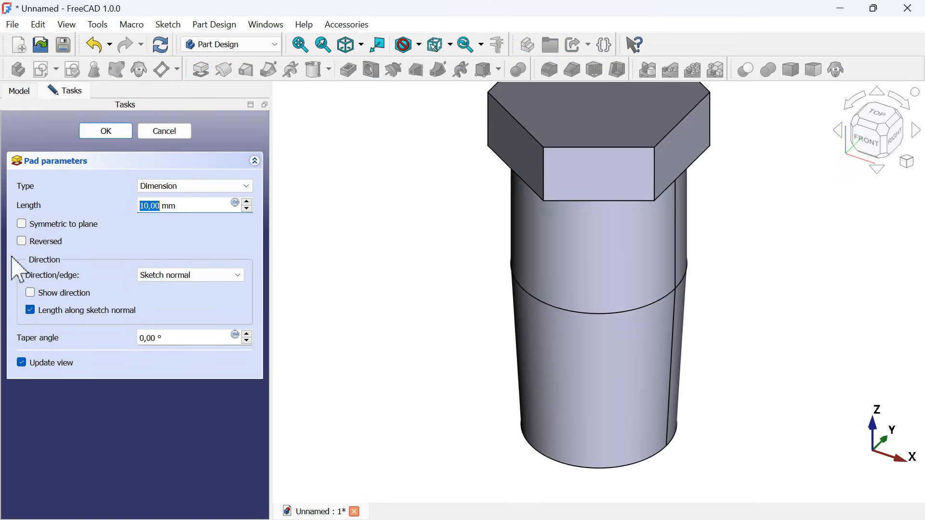
{"action": "left_click", "coordinate": [53, 243]}
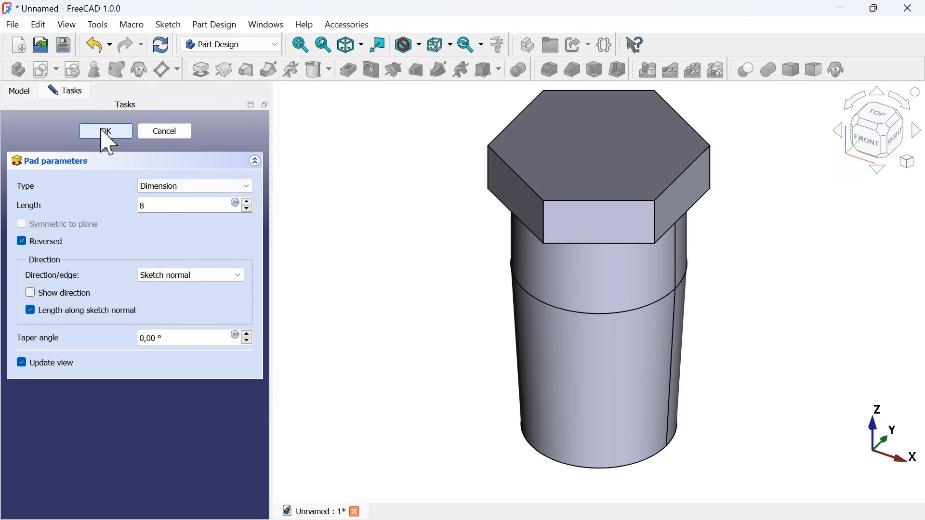
{"action": "left_click", "coordinate": [107, 132]}
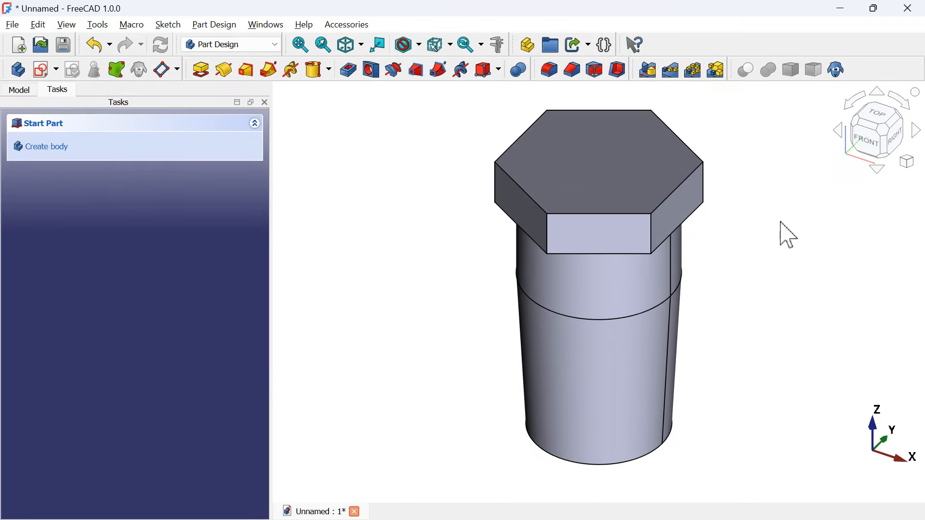
- Set the Z position of the collar's hexagon sketch attachment offset to -10 mm
{"action": "left_click", "coordinate": [867, 141]}
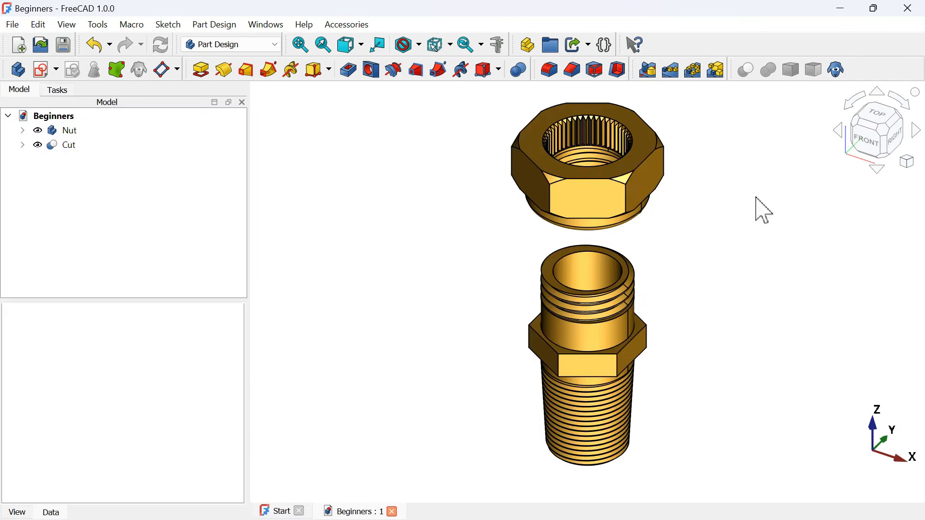
{"action": "key", "text": "1"}
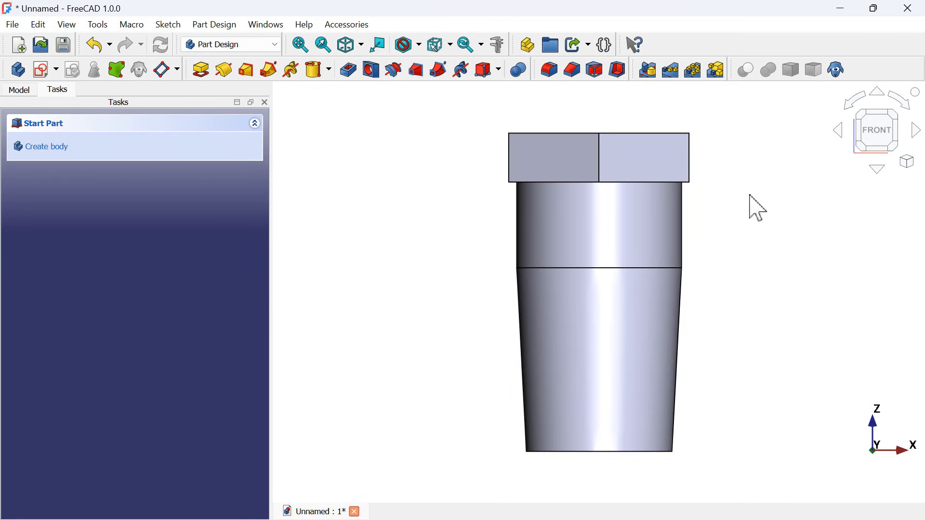
{"action": "middle_click_drag", "start_coordinate": [744, 206], "coordinate": [708, 233]}
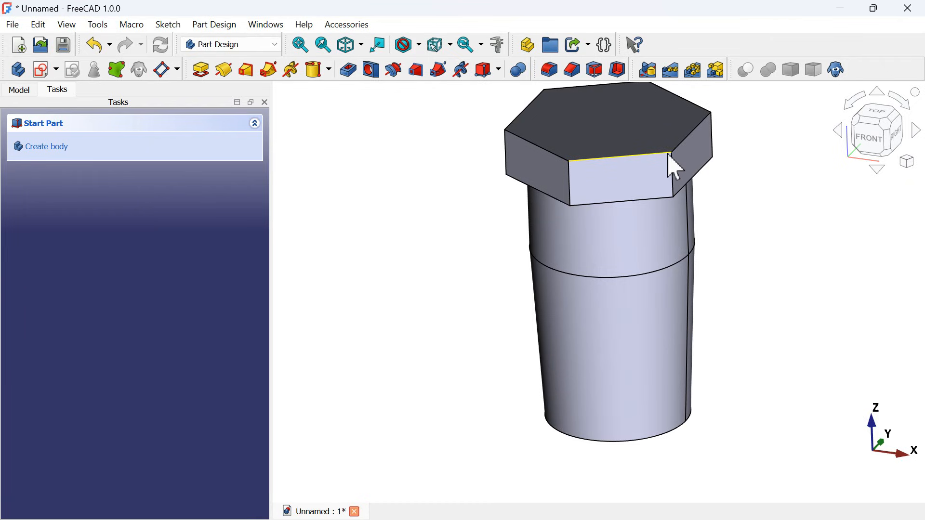
{"action": "left_click", "coordinate": [18, 90]}
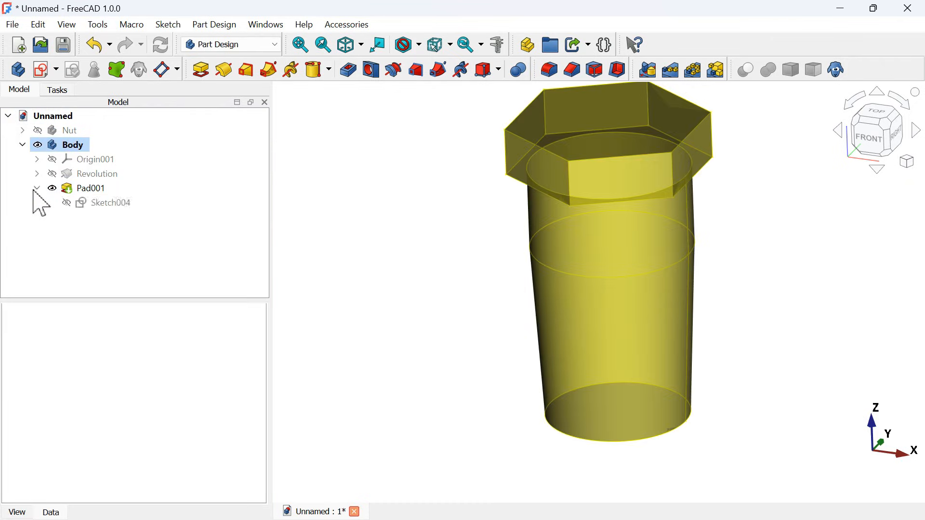
{"action": "left_click", "coordinate": [91, 204]}
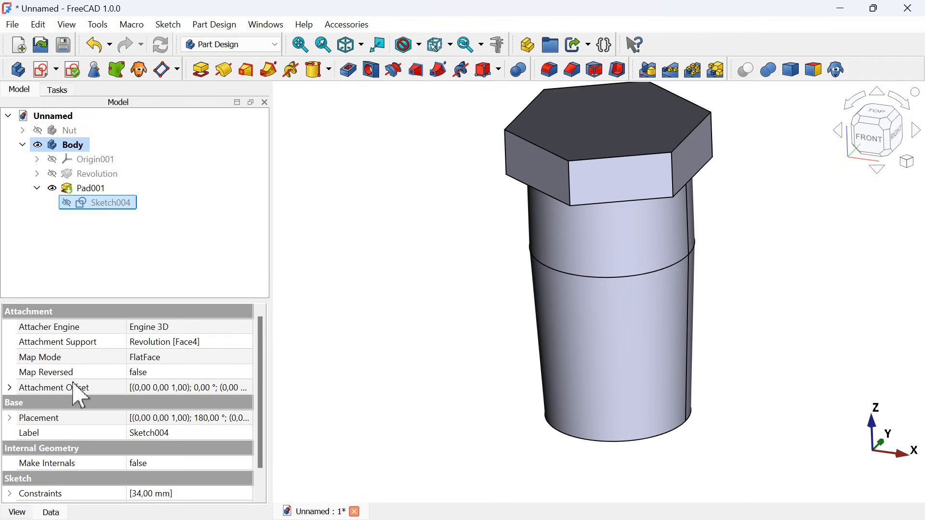
{"action": "left_click", "coordinate": [9, 388]}
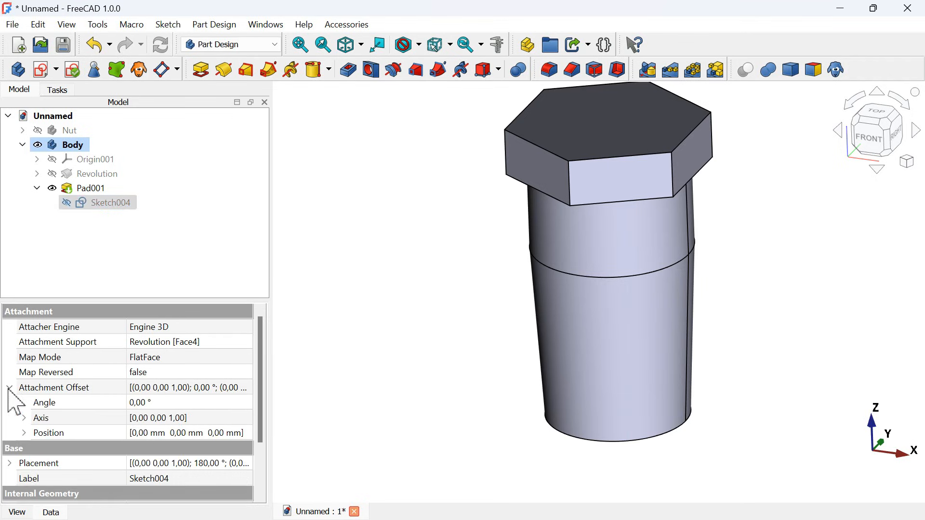
{"action": "left_click", "coordinate": [24, 434]}
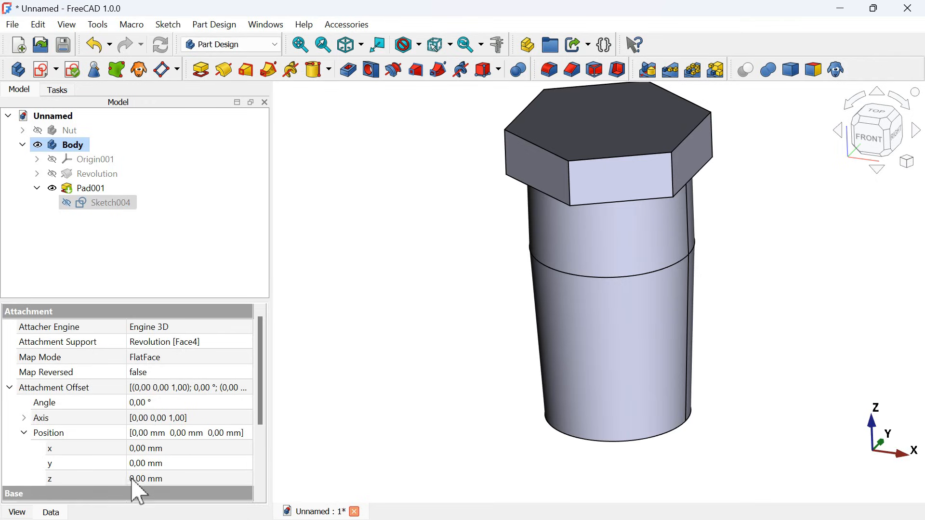
{"action": "left_click", "coordinate": [201, 478]}
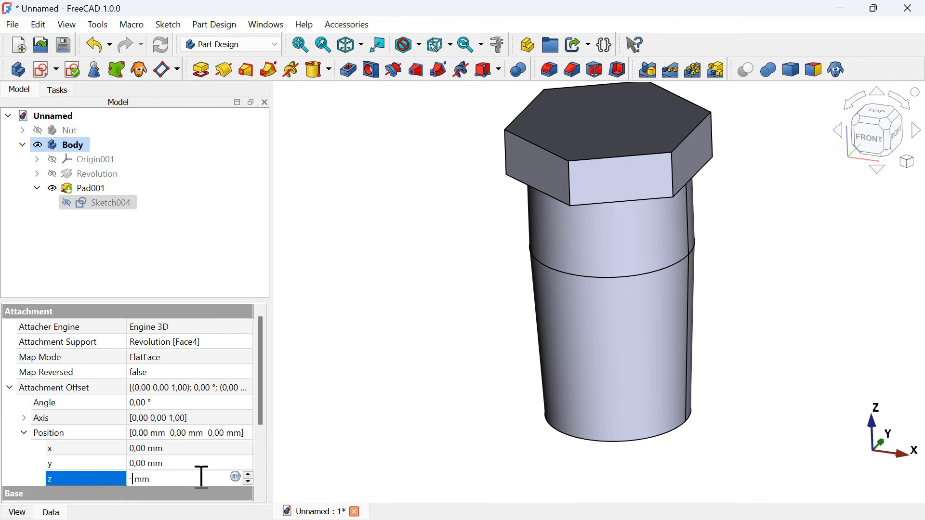
{"action": "key", "text": "Return"}
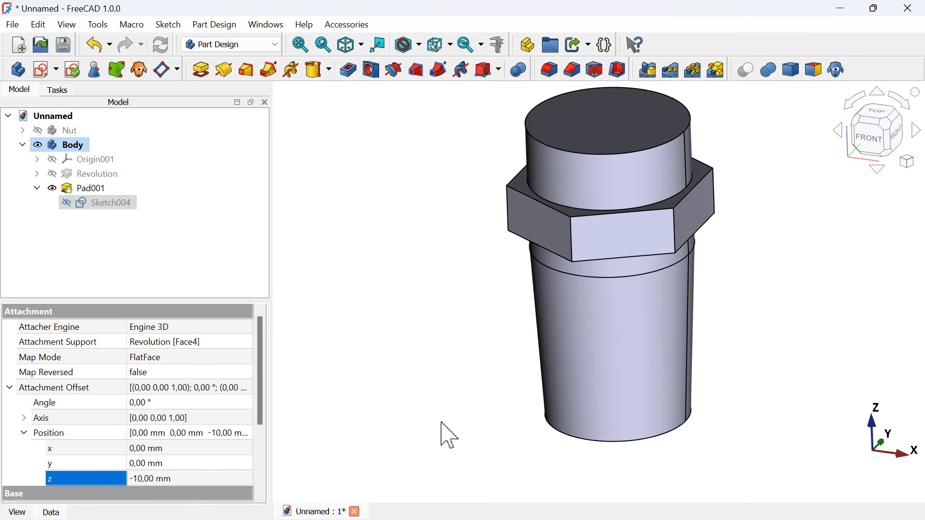
- Switch to the Fasteners workbench and add a DIN metric threaded rod
{"action": "left_click_drag", "start_coordinate": [492, 409], "coordinate": [541, 390]}
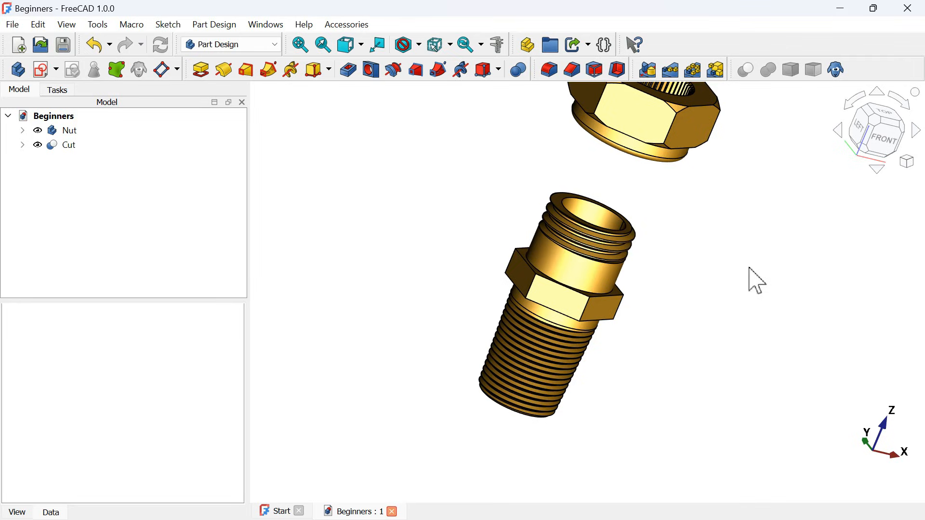
{"action": "middle_click_drag", "start_coordinate": [687, 258], "coordinate": [580, 252]}
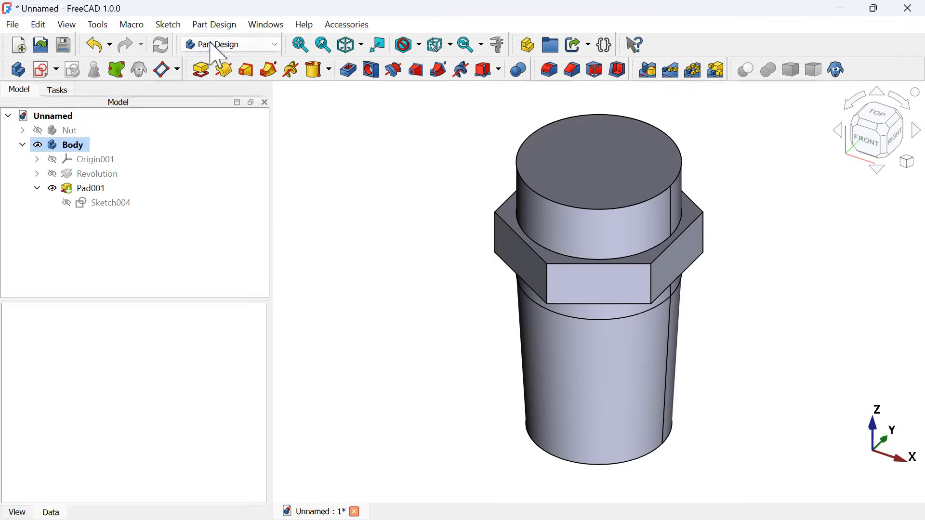
{"action": "left_click", "coordinate": [215, 45]}
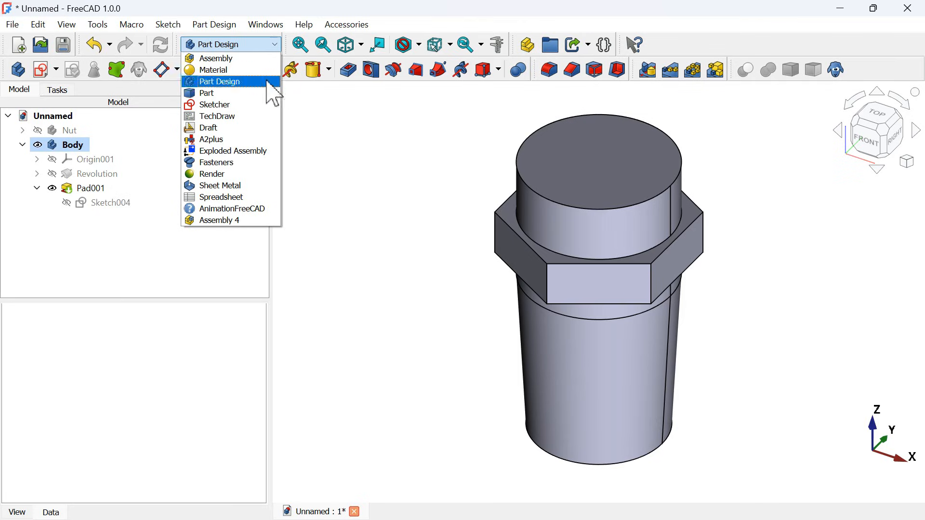
{"action": "left_click", "coordinate": [239, 163]}
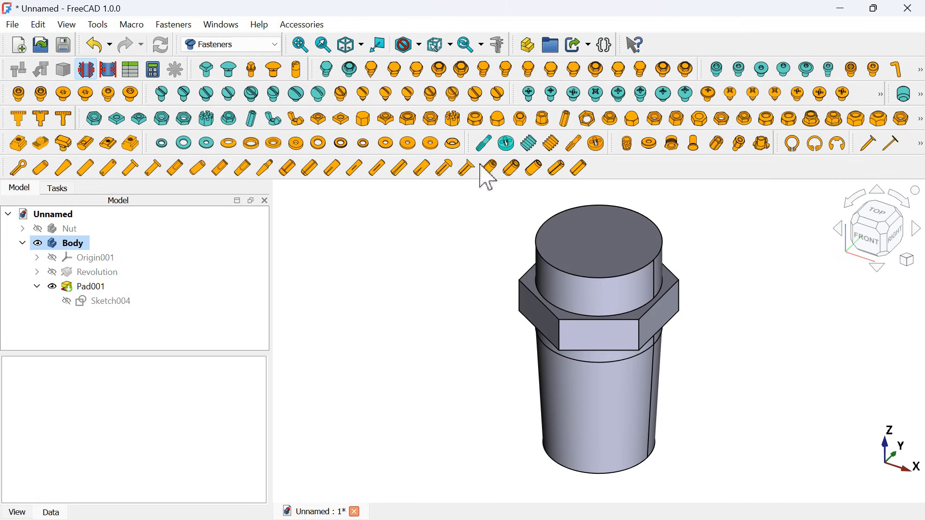
{"action": "left_click", "coordinate": [554, 145]}
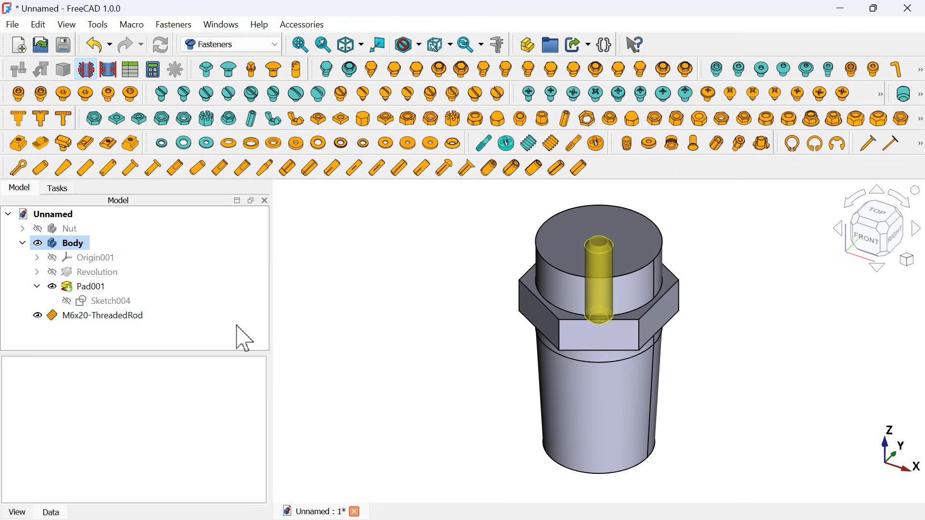
- Move the threaded rod about 37 mm in the negative X direction, clear of the fitting body
{"action": "double_click", "coordinate": [128, 317]}
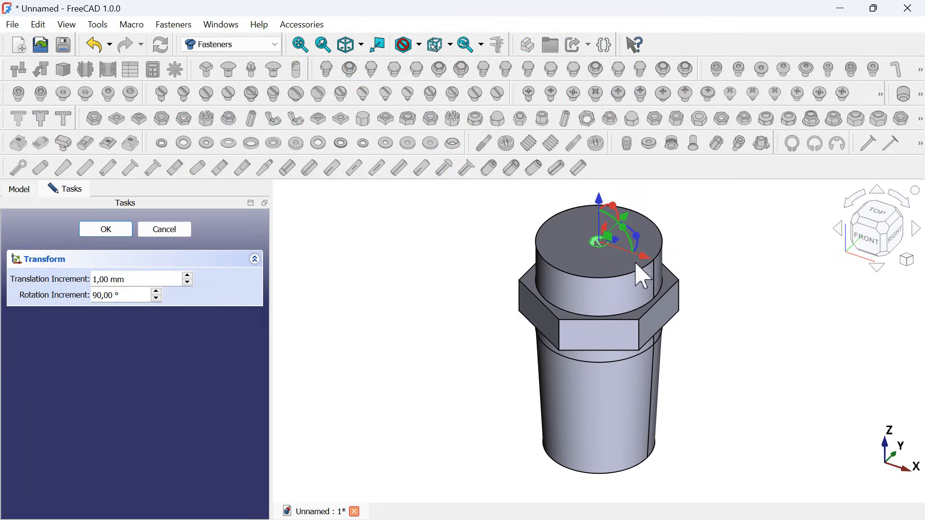
{"action": "left_click_drag", "start_coordinate": [647, 258], "coordinate": [473, 254]}
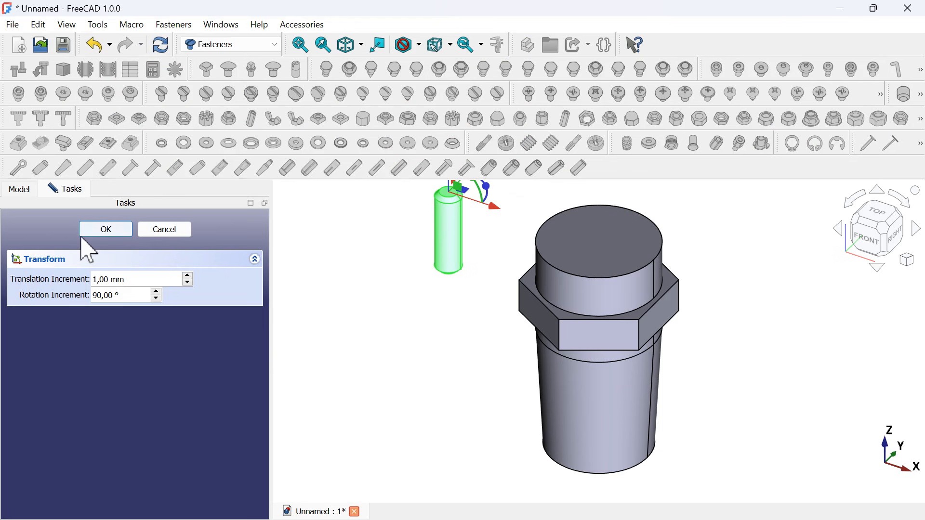
{"action": "left_click", "coordinate": [86, 234]}
{"action": "left_click", "coordinate": [415, 340]}
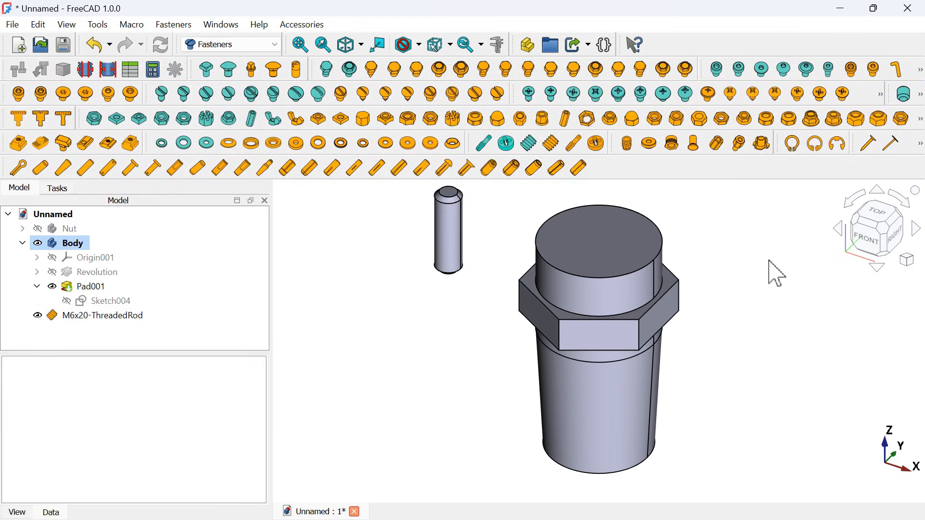
- Set the threaded rod's diameter to the standard size (M27)
{"action": "left_click", "coordinate": [861, 251]}
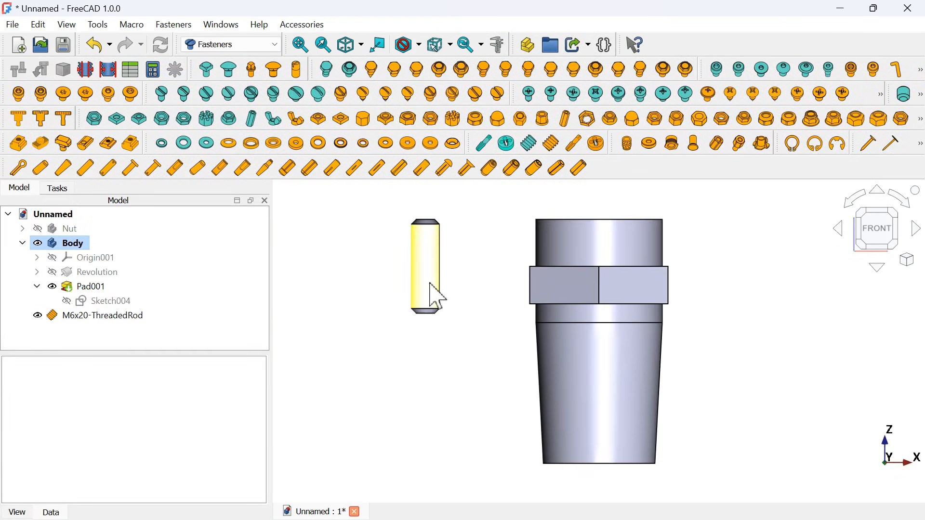
{"action": "scroll", "coordinate": [437, 296], "scroll_direction": "up", "scroll_amount": 3}
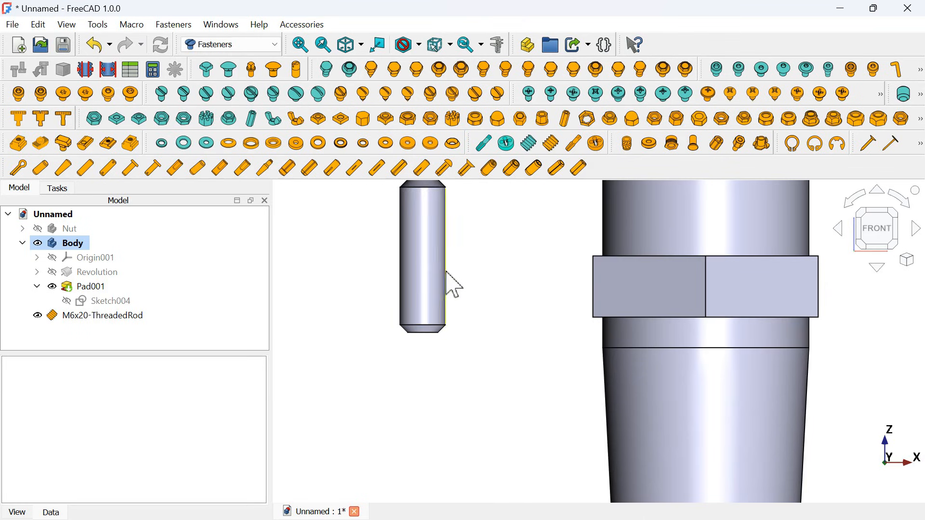
{"action": "left_click", "coordinate": [112, 317]}
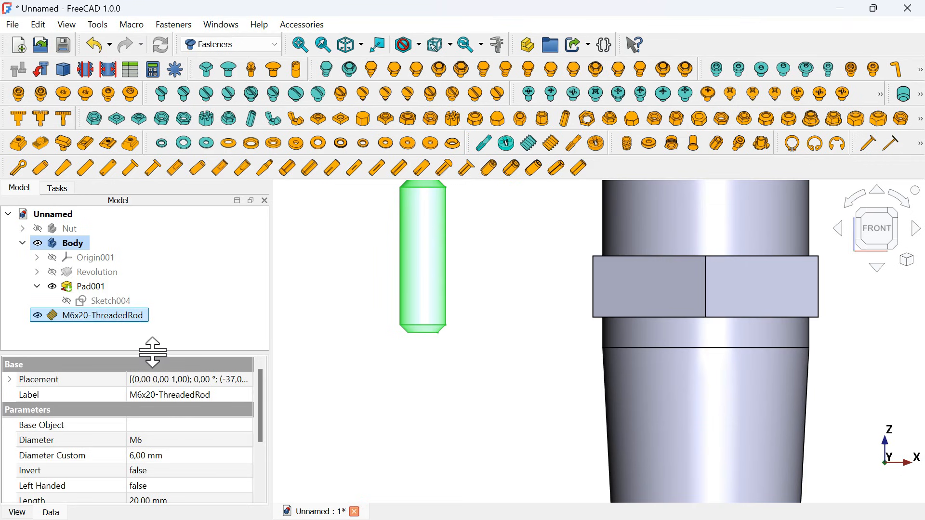
{"action": "scroll", "coordinate": [183, 436], "scroll_direction": "down", "scroll_amount": 2}
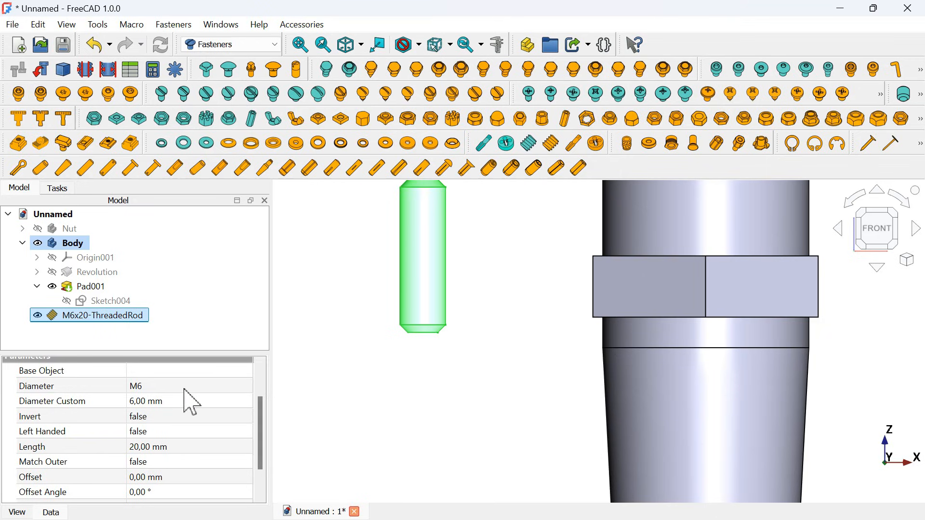
{"action": "left_click", "coordinate": [202, 388]}
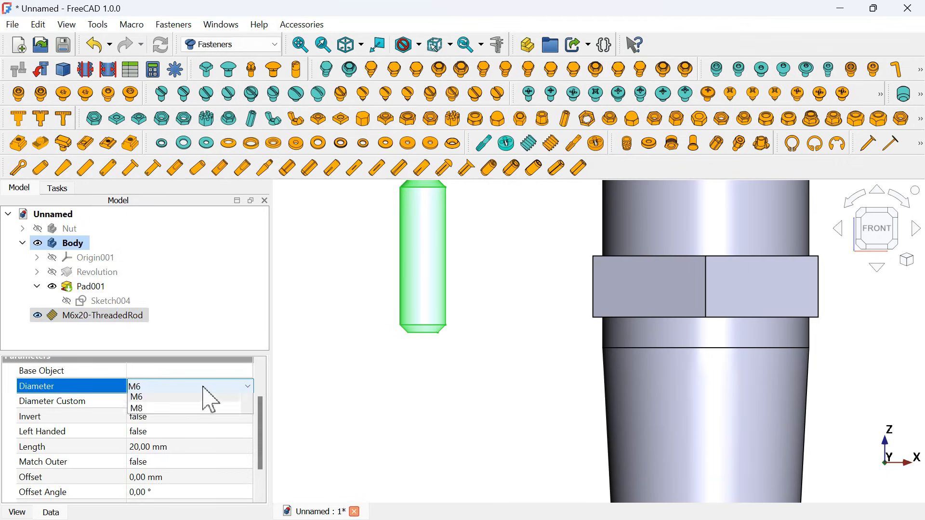
{"action": "scroll", "coordinate": [219, 455], "scroll_direction": "down", "scroll_amount": 7}
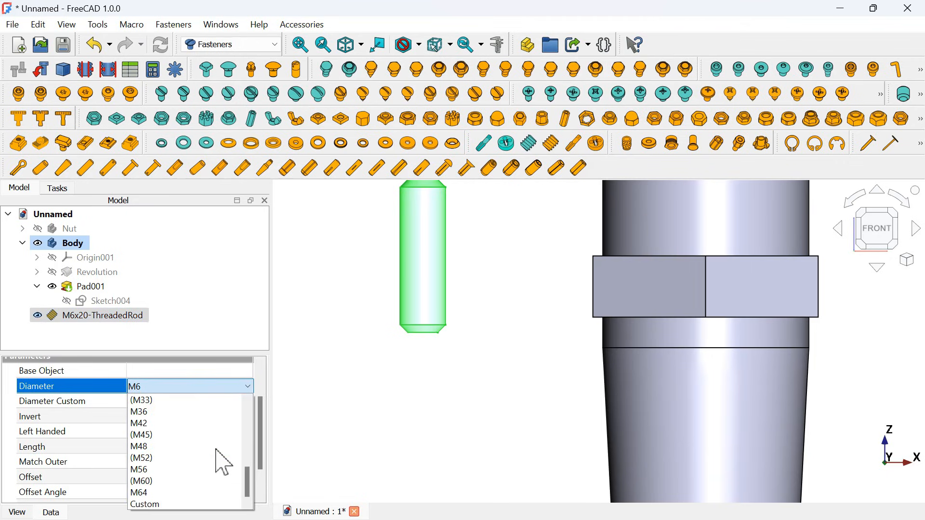
{"action": "scroll", "coordinate": [223, 461], "scroll_direction": "up", "scroll_amount": 2}
{"action": "left_click", "coordinate": [179, 424]}
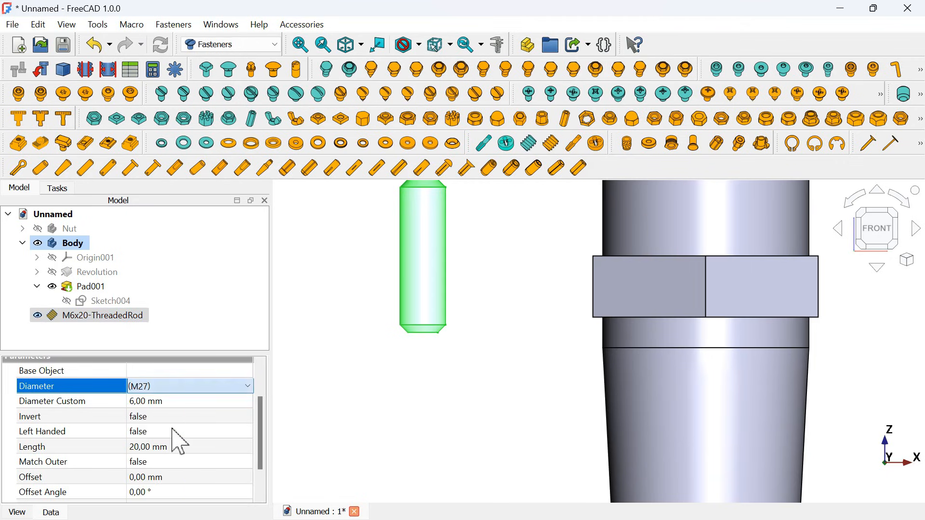
- Set the threaded rod's length to 9 mm
{"action": "scroll", "coordinate": [231, 424], "scroll_direction": "down", "scroll_amount": 1}
{"action": "left_click", "coordinate": [209, 402]}
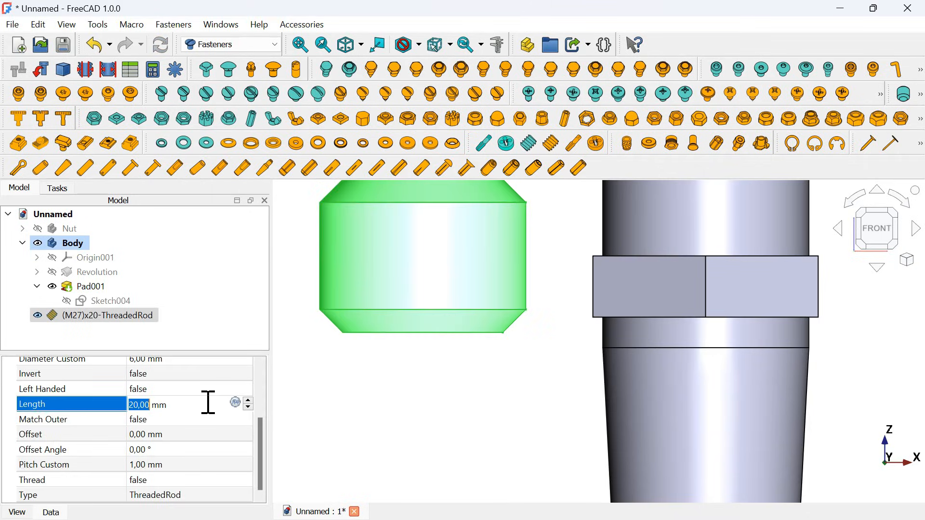
{"action": "key", "text": "Return"}
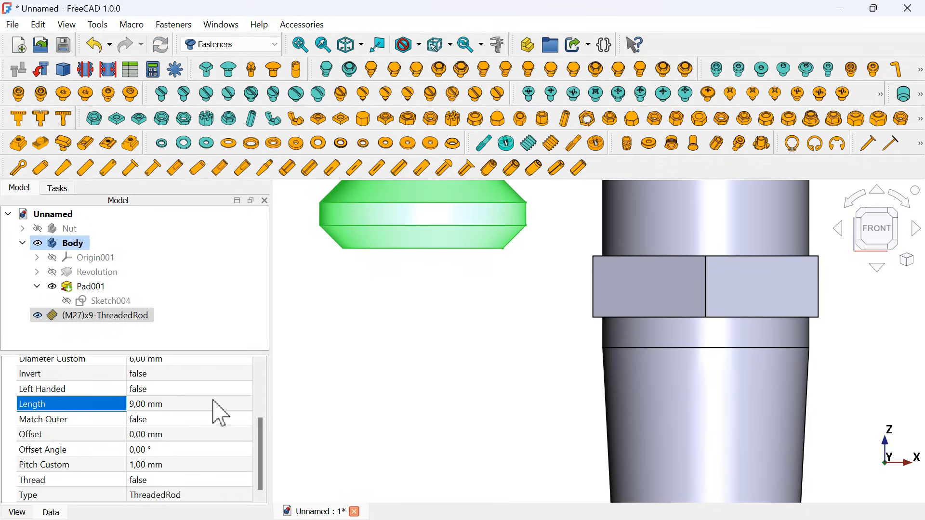
- Change the fastener type of the threaded rod to ScrewTap
{"action": "scroll", "coordinate": [360, 388], "scroll_direction": "down", "scroll_amount": 3}
{"action": "scroll", "coordinate": [389, 246], "scroll_direction": "up", "scroll_amount": 3}
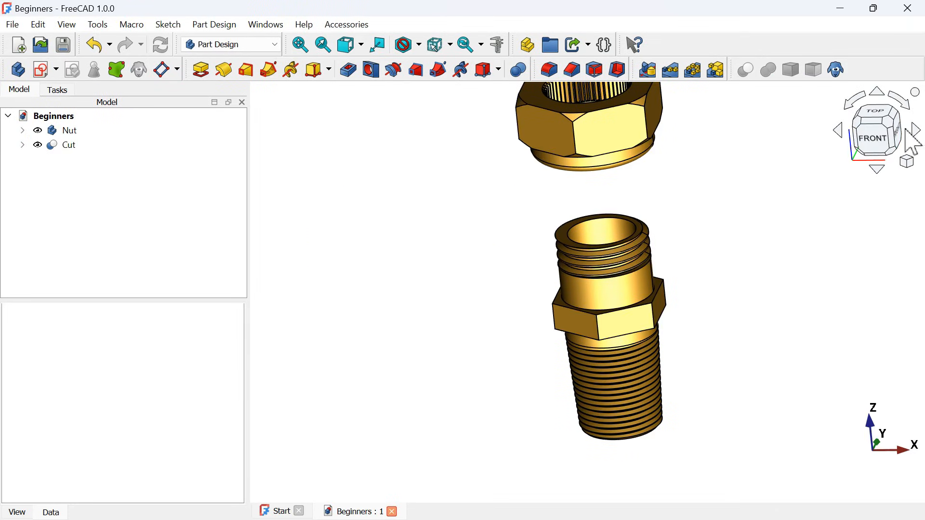
{"action": "left_click", "coordinate": [883, 147]}
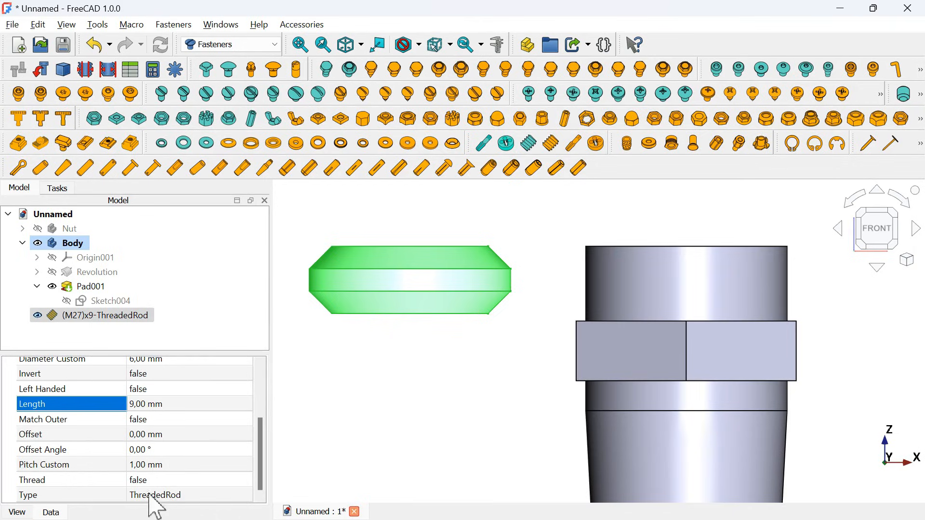
{"action": "left_click", "coordinate": [207, 494]}
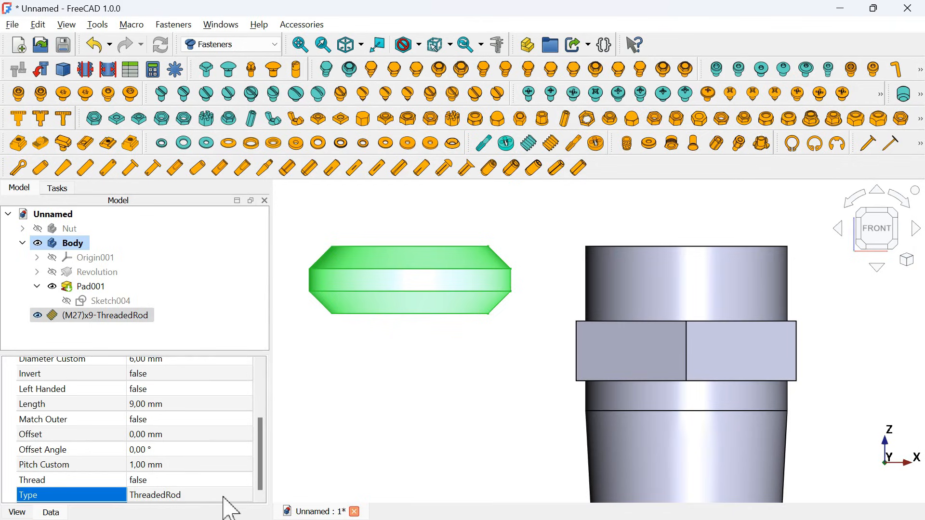
{"action": "left_click", "coordinate": [222, 496]}
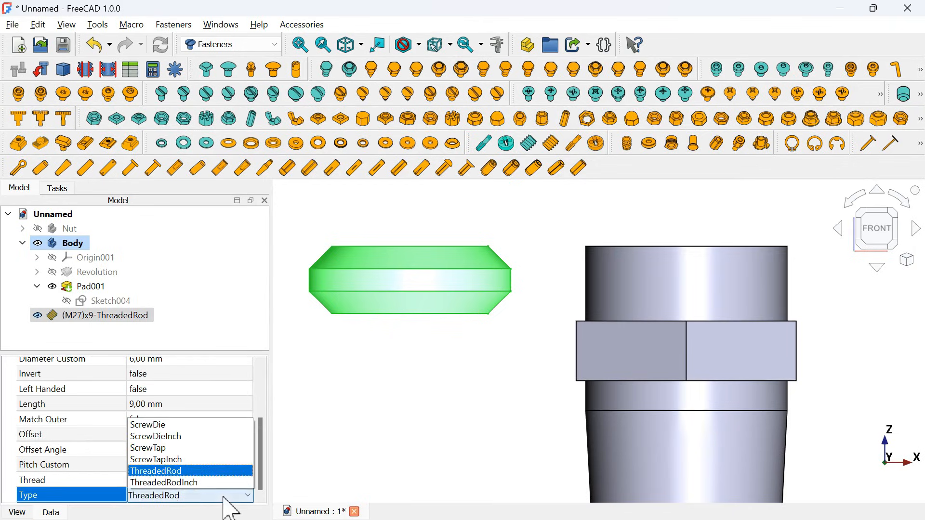
{"action": "left_click", "coordinate": [176, 448]}
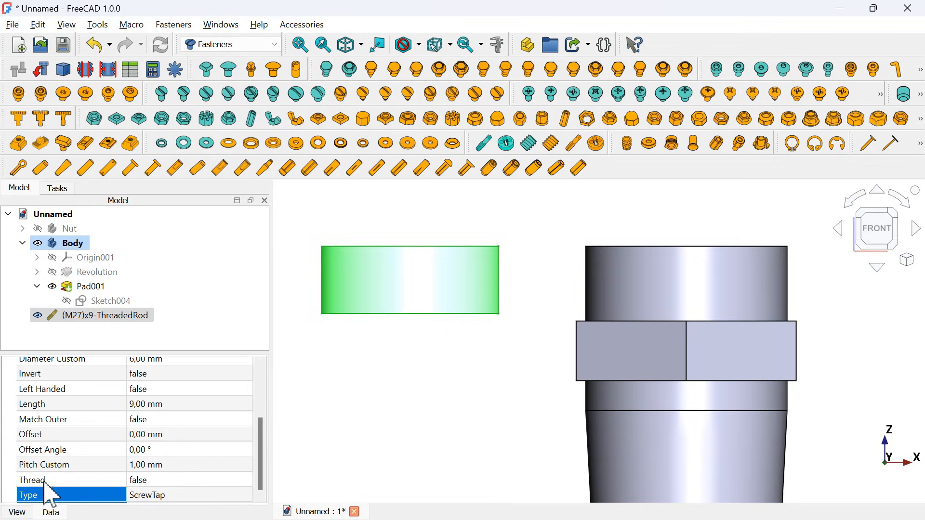
- Turn on the modelled thread of the M27 screw tap by setting Thread to true, and deselect it
{"action": "left_click", "coordinate": [179, 479]}
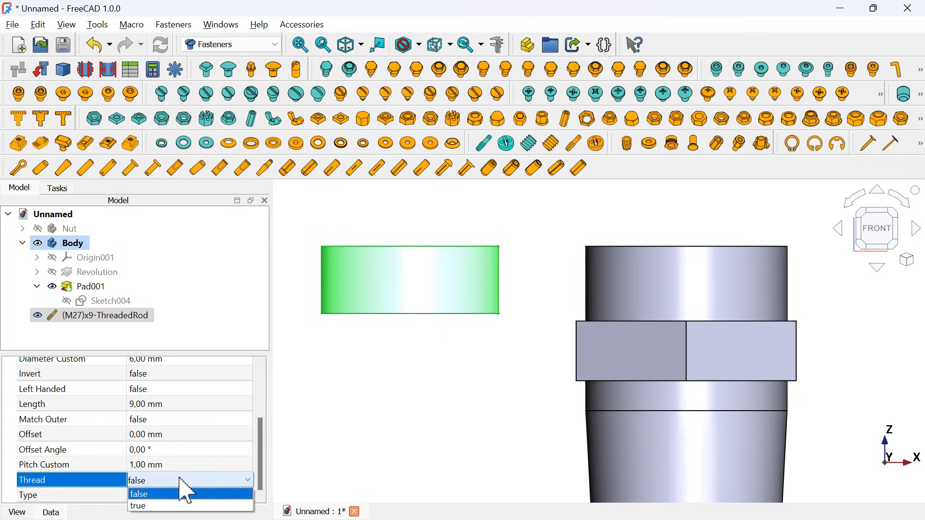
{"action": "left_click", "coordinate": [203, 504]}
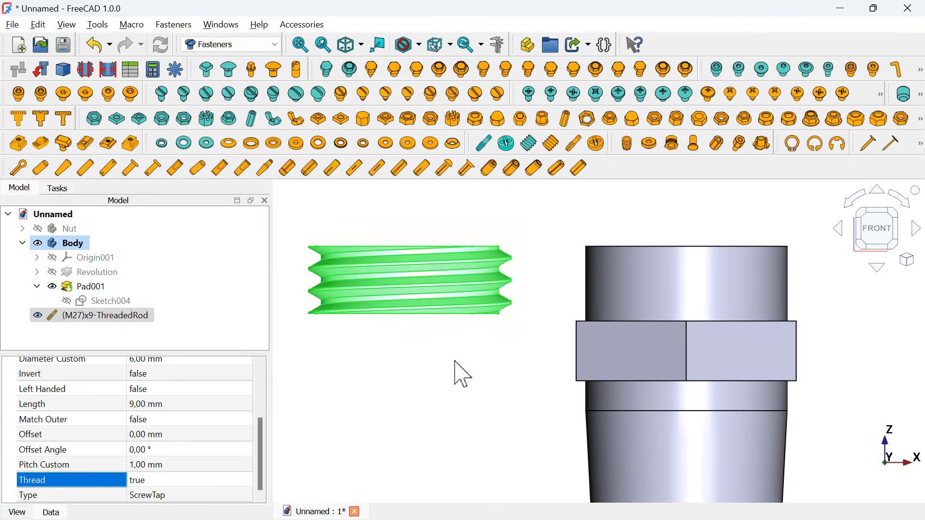
{"action": "middle_click_drag", "start_coordinate": [462, 374], "coordinate": [436, 419]}
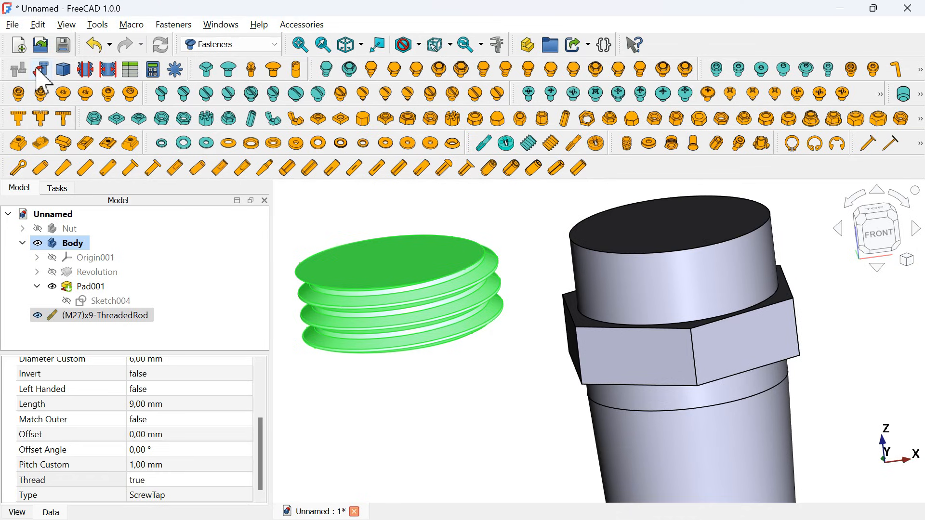
{"action": "left_click", "coordinate": [469, 392]}
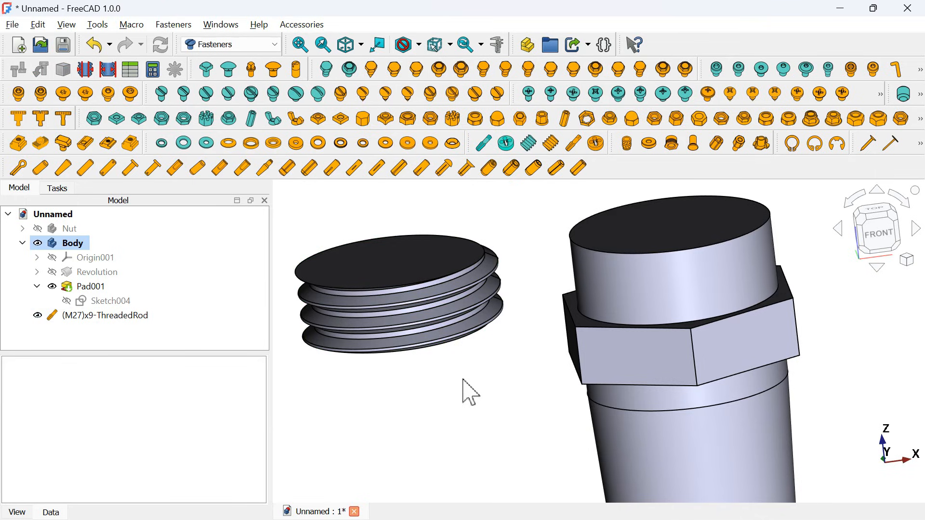
- Attach the M27 threaded rod to the circular edge of the fitting's upper end face and check its placement from the front
{"action": "left_click", "coordinate": [132, 318]}
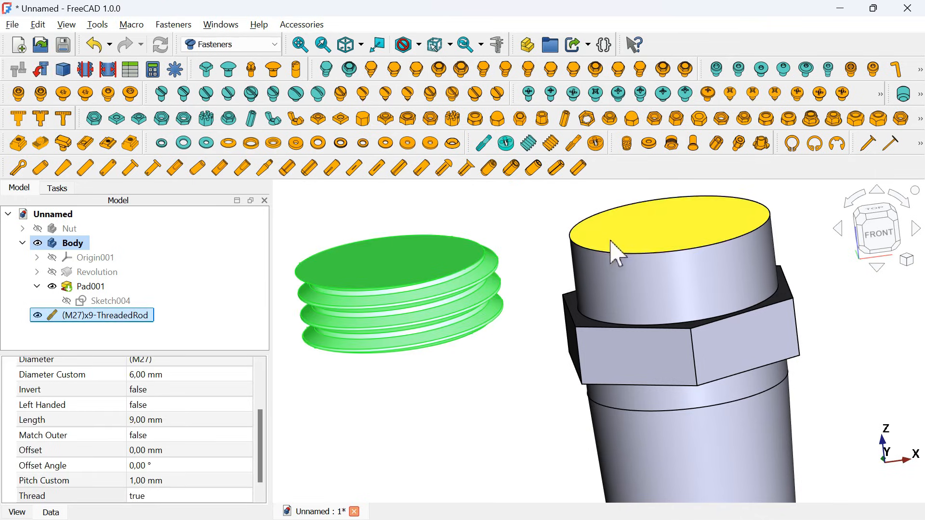
{"action": "left_click", "coordinate": [638, 260]}
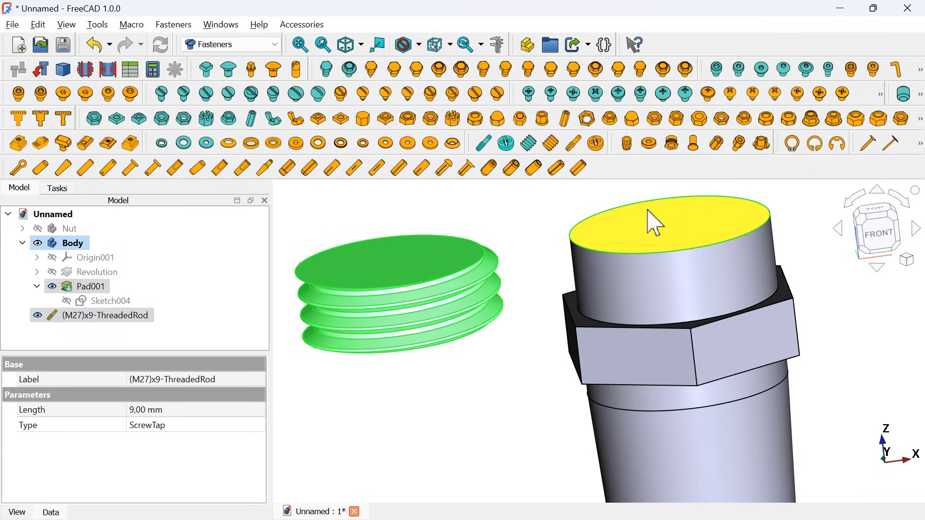
{"action": "left_click", "coordinate": [42, 70]}
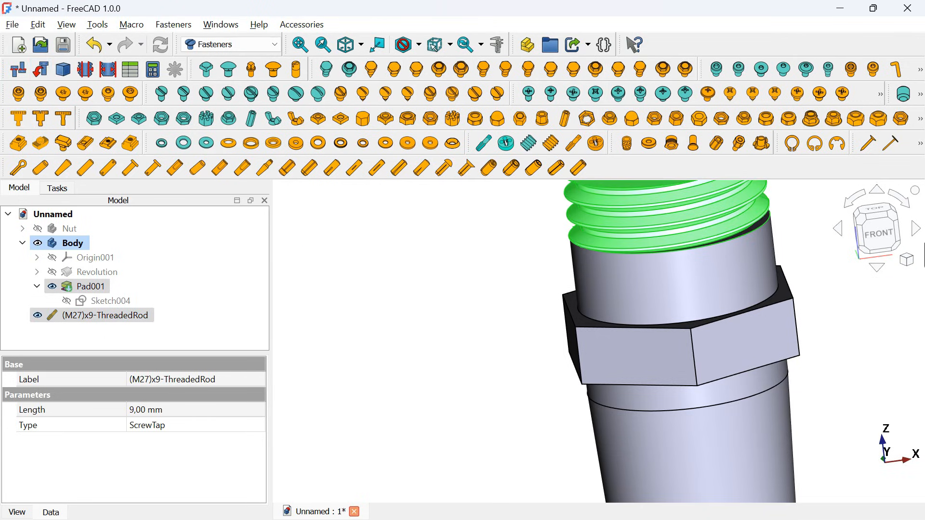
{"action": "left_click", "coordinate": [878, 233]}
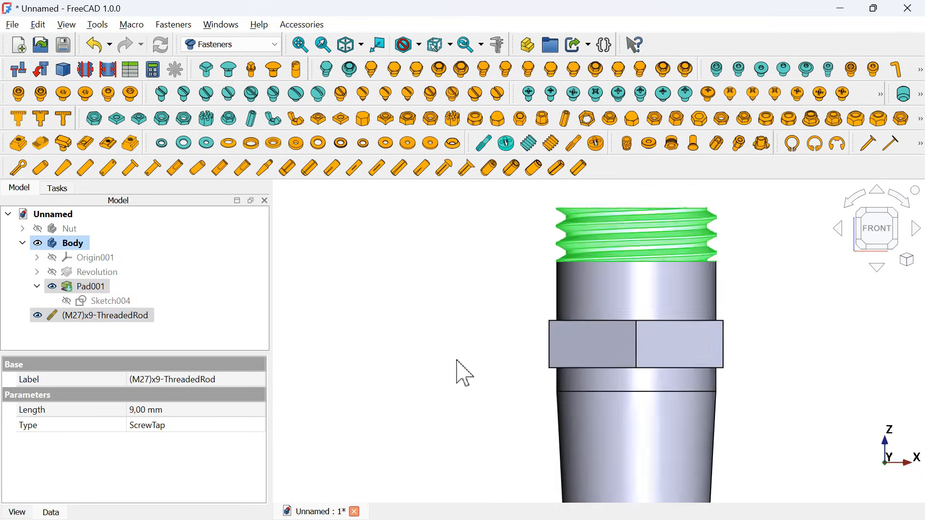
{"action": "scroll", "coordinate": [629, 268], "scroll_direction": "up", "scroll_amount": 2}
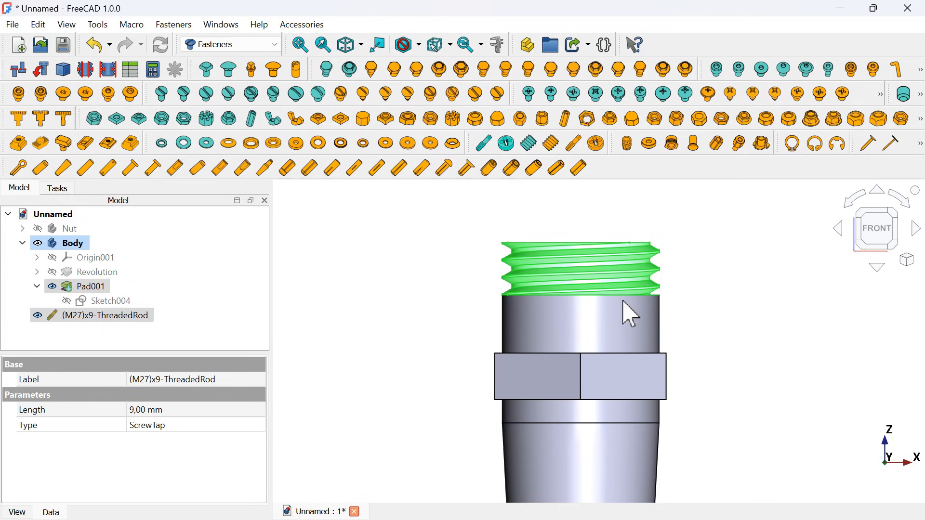
{"action": "left_click", "coordinate": [452, 251]}
{"action": "key", "text": "0"}
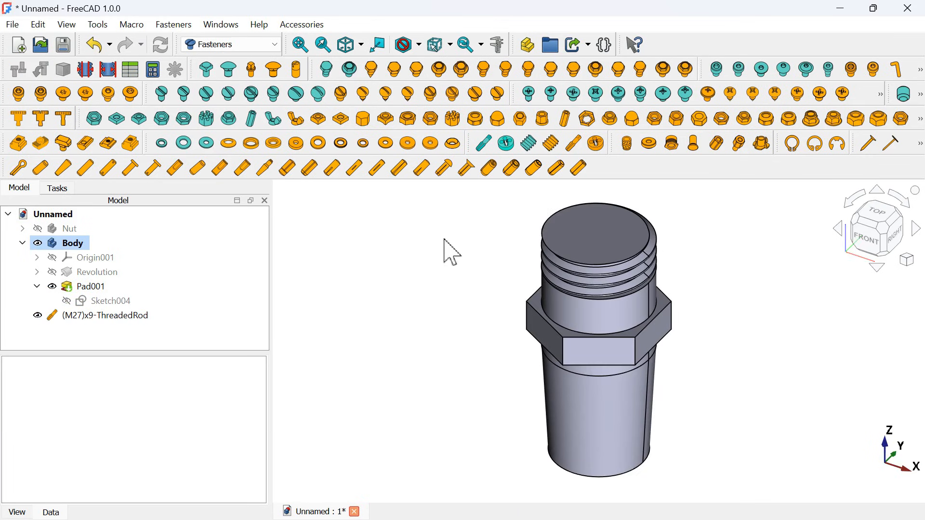
- Switch to the Part Design workbench
{"action": "left_click", "coordinate": [231, 44]}
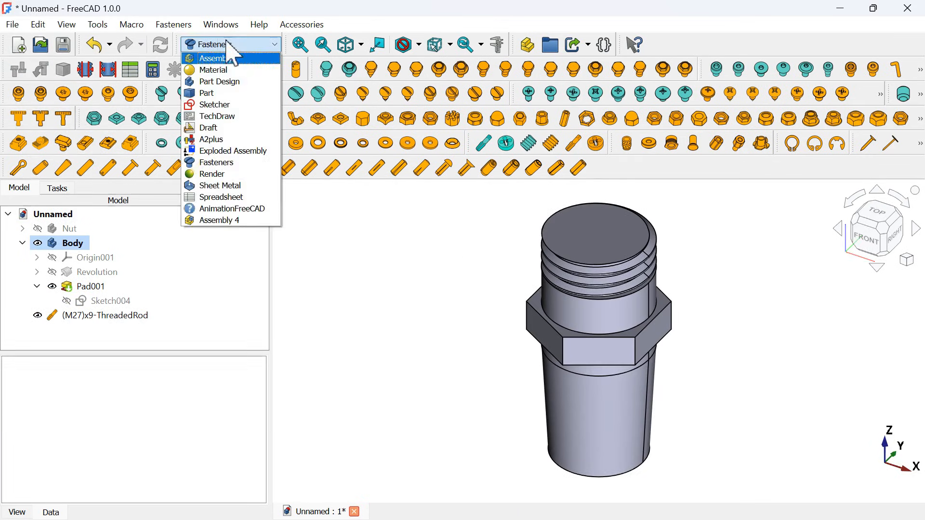
{"action": "left_click", "coordinate": [232, 81]}
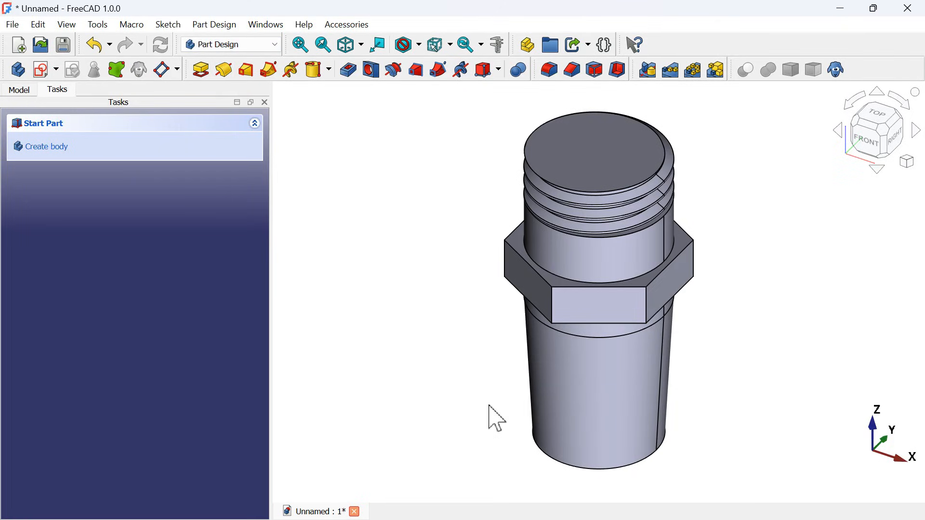
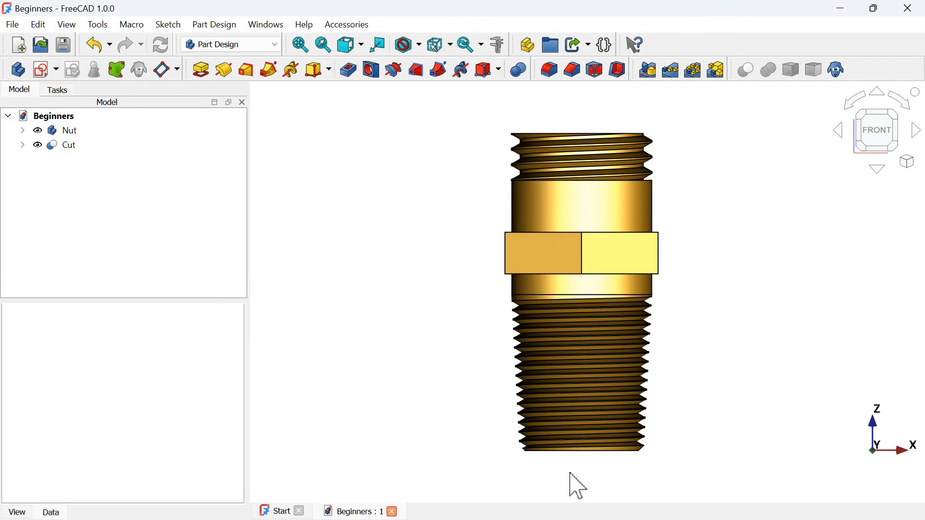
- Chamfer the circular edge at the fitting's lower end with an equal distance of 1 mm
{"action": "scroll", "coordinate": [576, 486], "scroll_direction": "up", "scroll_amount": 5}
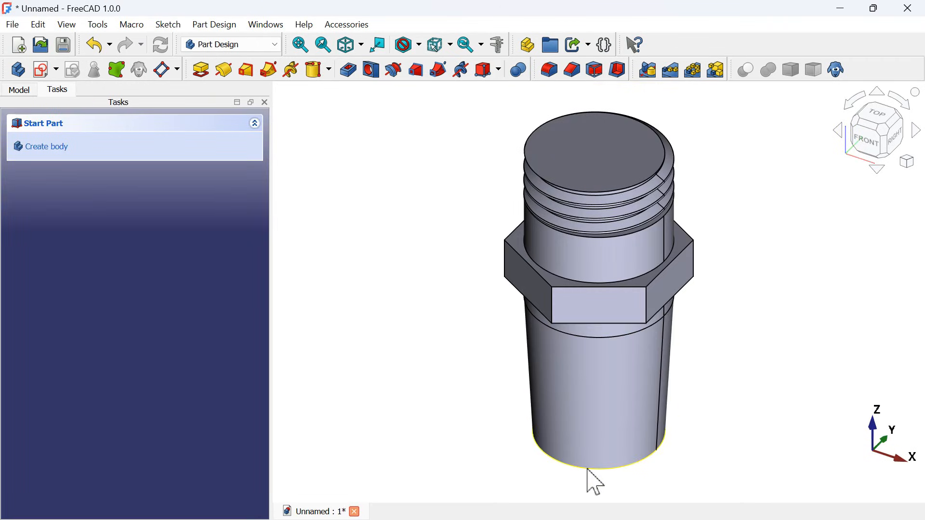
{"action": "left_click", "coordinate": [613, 472]}
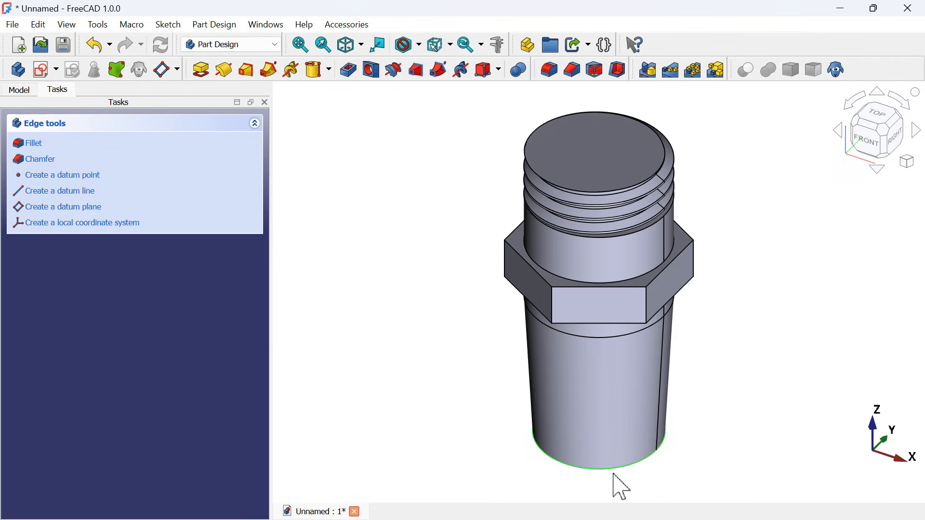
{"action": "left_click", "coordinate": [573, 72]}
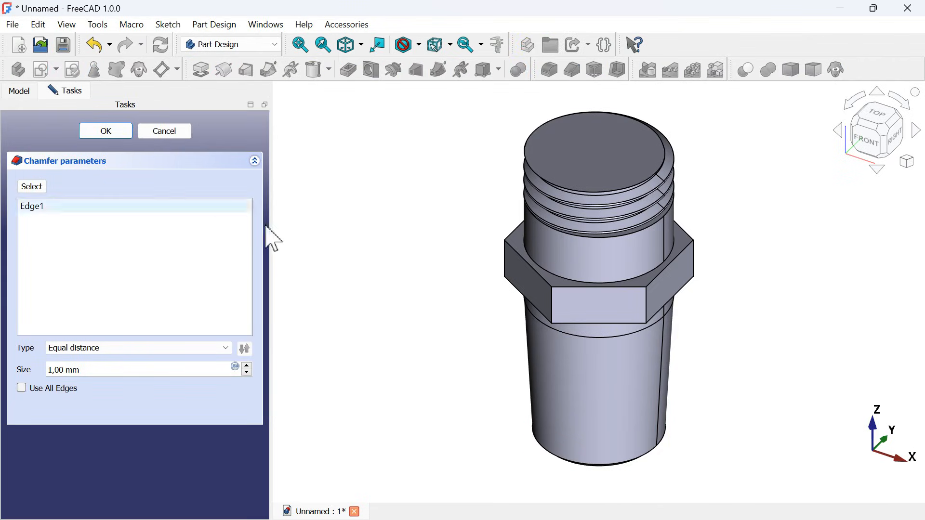
{"action": "left_click", "coordinate": [121, 136]}
{"action": "middle_click_drag", "start_coordinate": [495, 322], "coordinate": [589, 235]}
{"action": "key", "text": "Home"}
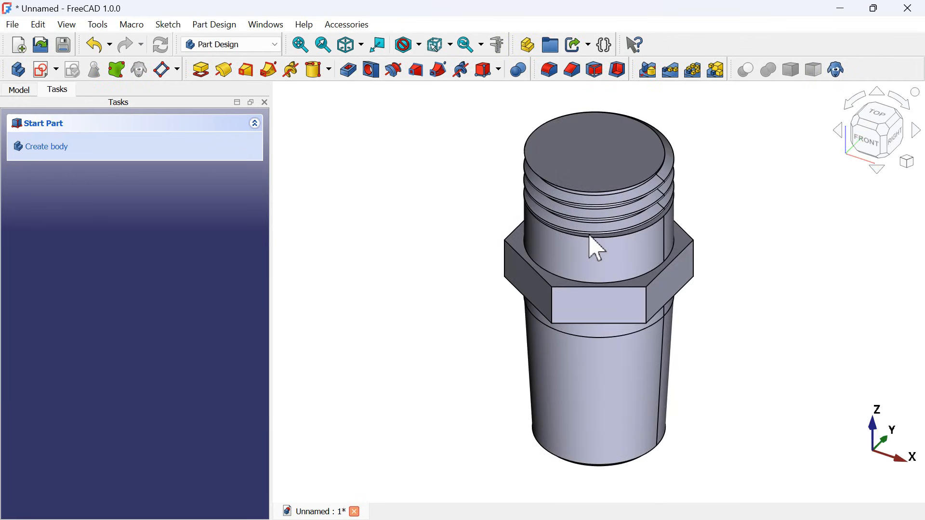
- Create a sketch on the XZ plane and section the view at the sketch plane
{"action": "left_click", "coordinate": [44, 70]}
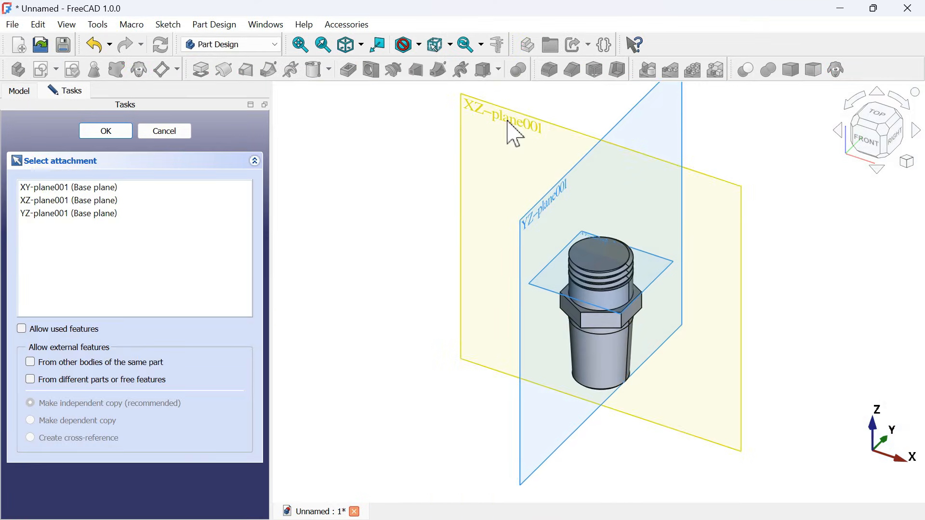
{"action": "left_click", "coordinate": [509, 123]}
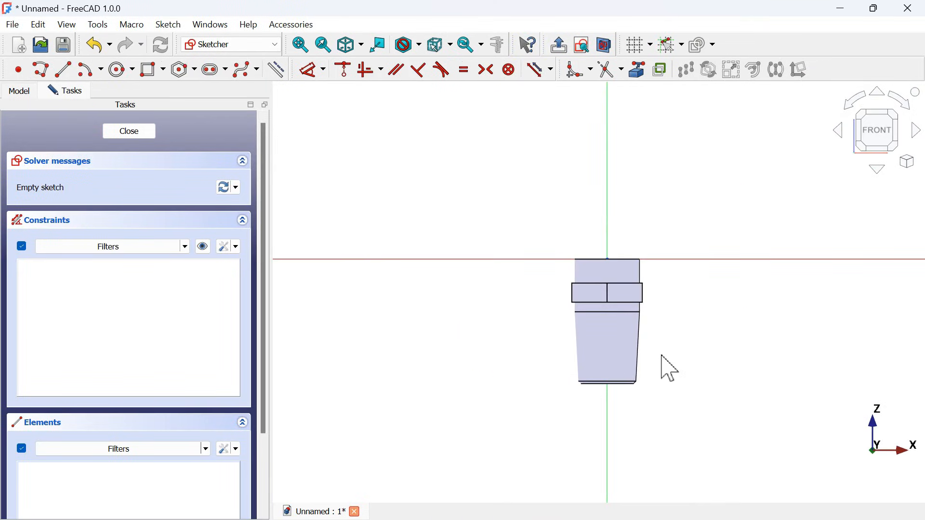
{"action": "scroll", "coordinate": [670, 370], "scroll_direction": "up", "scroll_amount": 5}
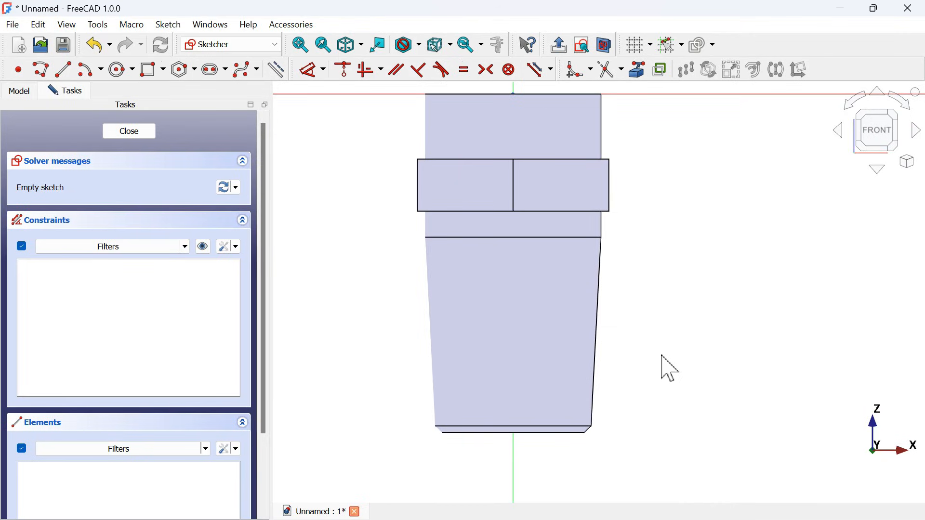
{"action": "left_click", "coordinate": [605, 46]}
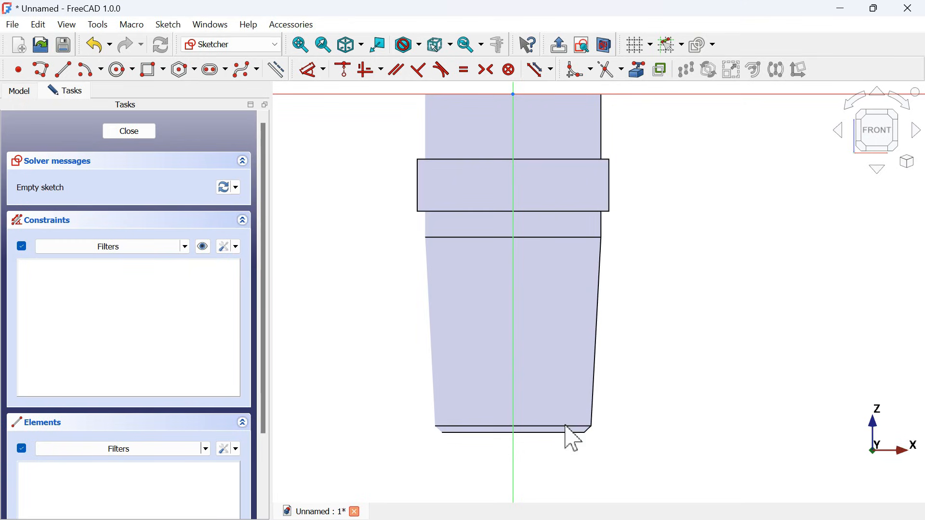
- Project the chamfer's lower and upper edges at the fitting's bottom end into the sketch as external geometry
{"action": "scroll", "coordinate": [600, 458], "scroll_direction": "up", "scroll_amount": 3}
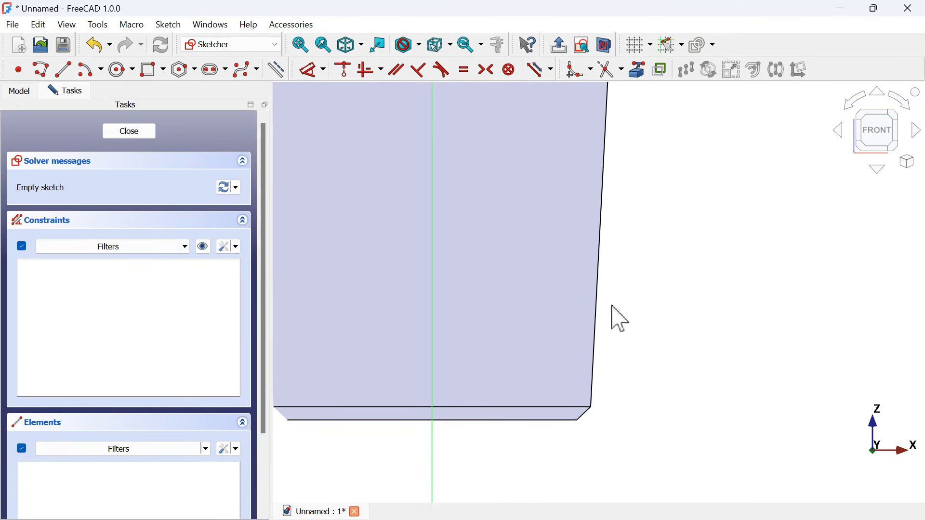
{"action": "left_click", "coordinate": [636, 73]}
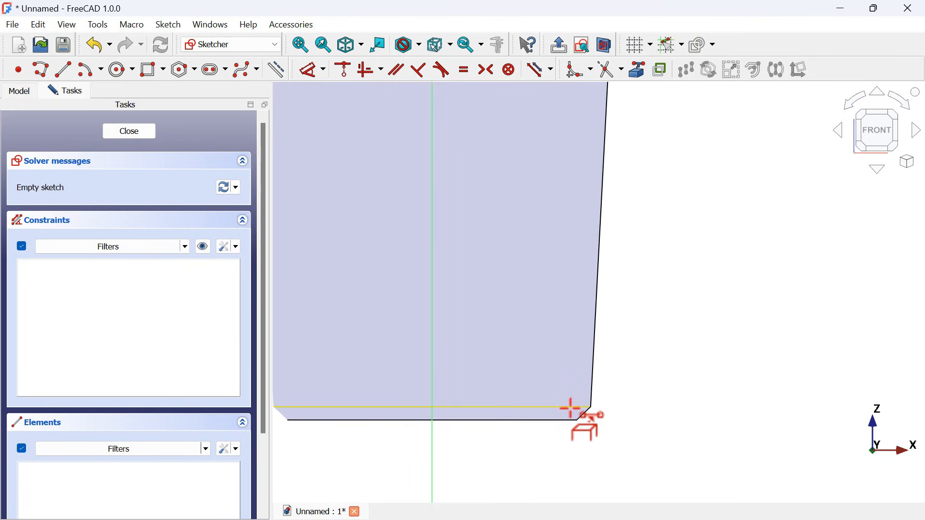
{"action": "left_click", "coordinate": [571, 419]}
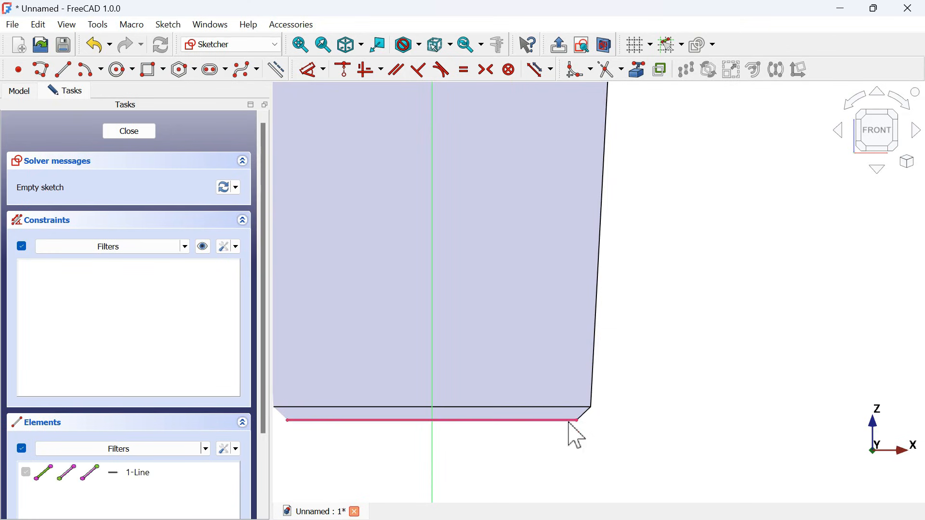
{"action": "left_click", "coordinate": [580, 407]}
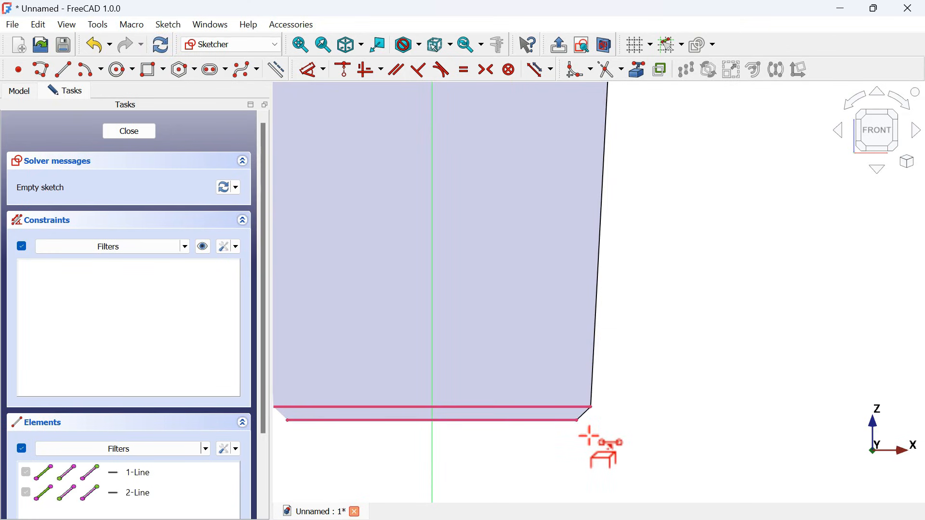
- Sketch a closed triangle beside the chamfer, with its tip towards the fitting and a vertical outer side about 3.5 mm long
{"action": "scroll", "coordinate": [597, 439], "scroll_direction": "up", "scroll_amount": 4}
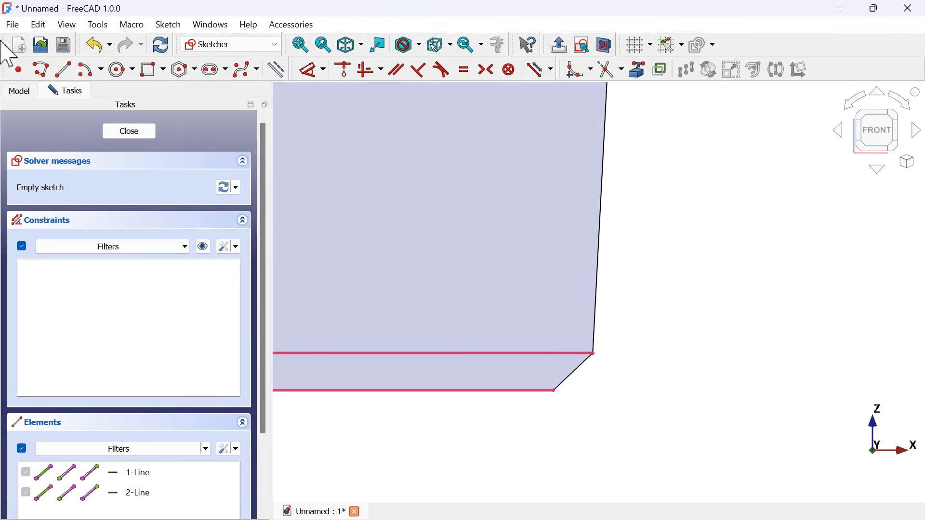
{"action": "left_click", "coordinate": [42, 70]}
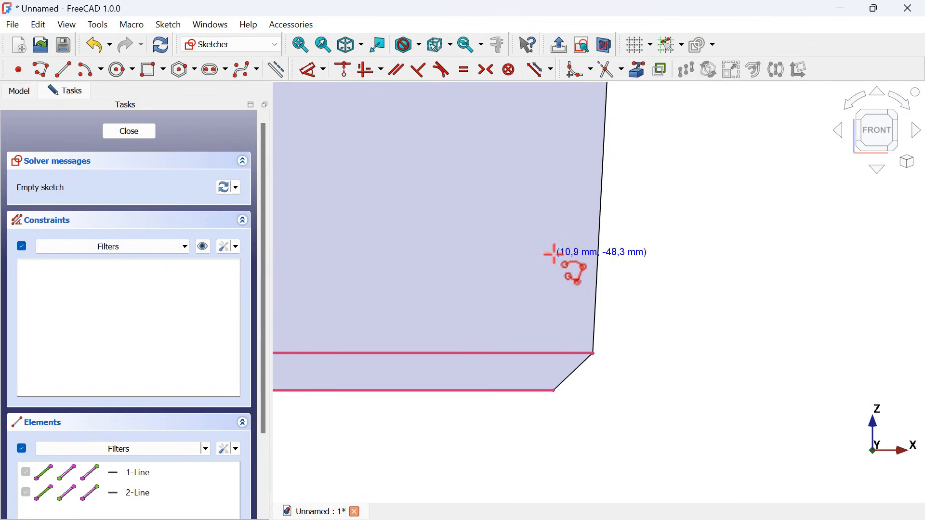
{"action": "left_click", "coordinate": [631, 306]}
{"action": "left_click", "coordinate": [751, 231]}
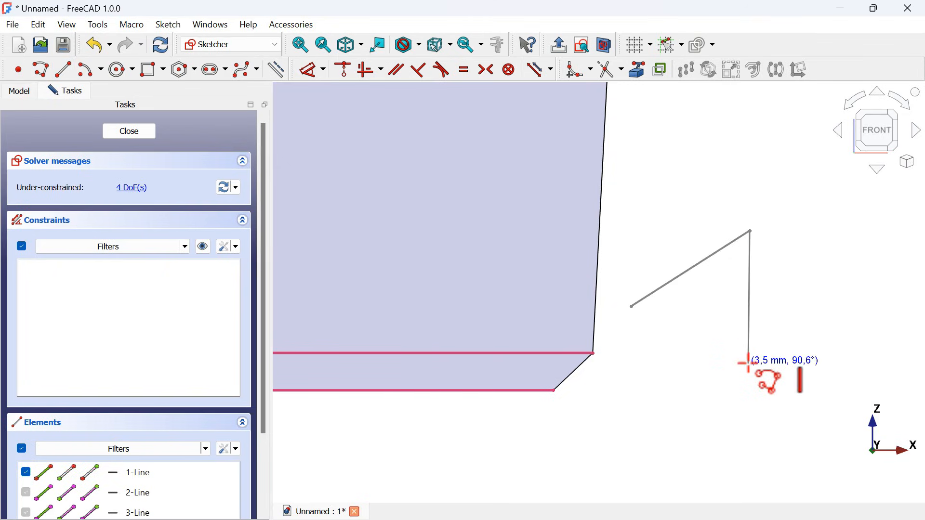
{"action": "left_click", "coordinate": [750, 364]}
{"action": "left_click", "coordinate": [632, 307]}
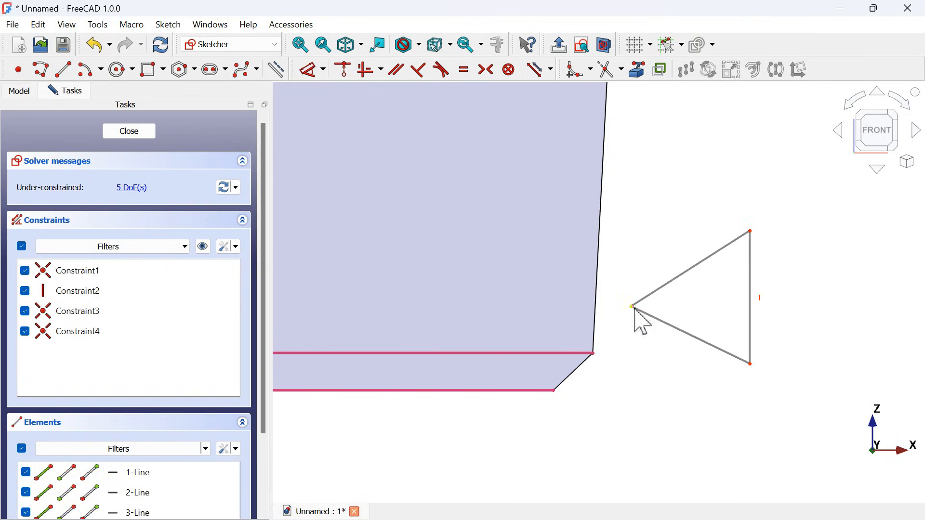
- Constrain the triangle's two slanted sides to equal length
{"action": "left_click", "coordinate": [464, 70]}
{"action": "left_click", "coordinate": [688, 270]}
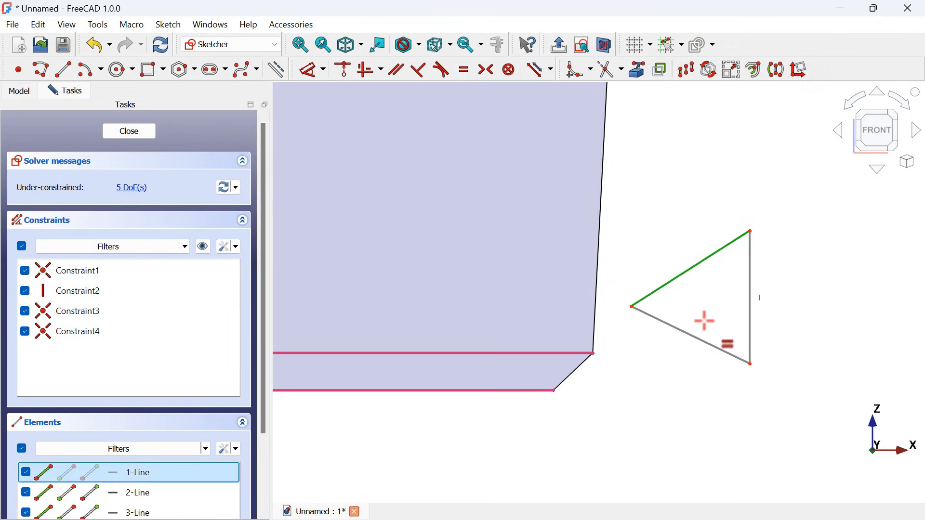
{"action": "left_click", "coordinate": [709, 343]}
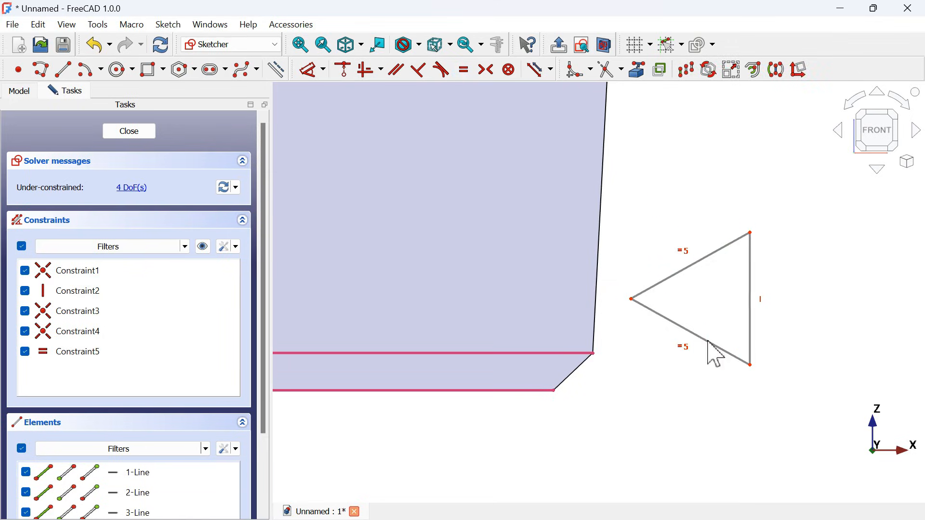
- Dimension the angle between the triangle's two slanted sides as 60°
{"action": "left_click", "coordinate": [314, 71]}
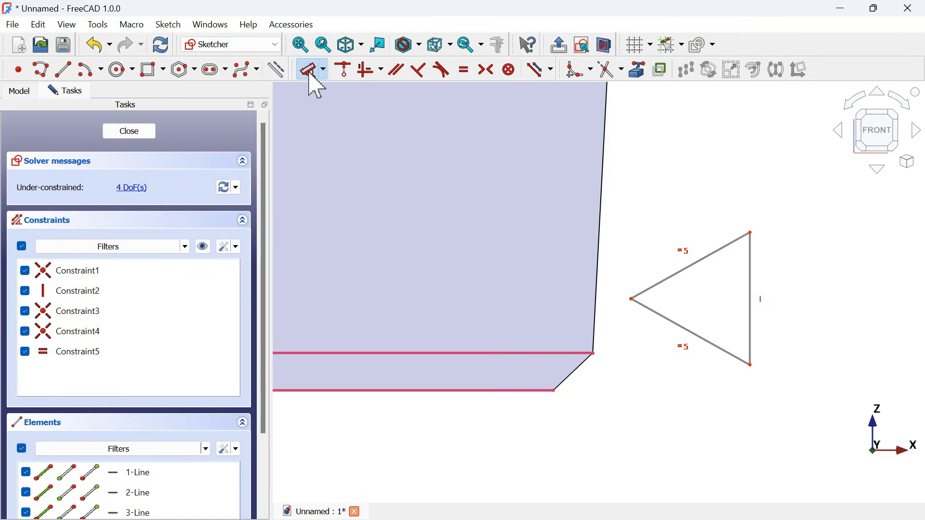
{"action": "left_click", "coordinate": [698, 260]}
{"action": "left_click", "coordinate": [709, 342]}
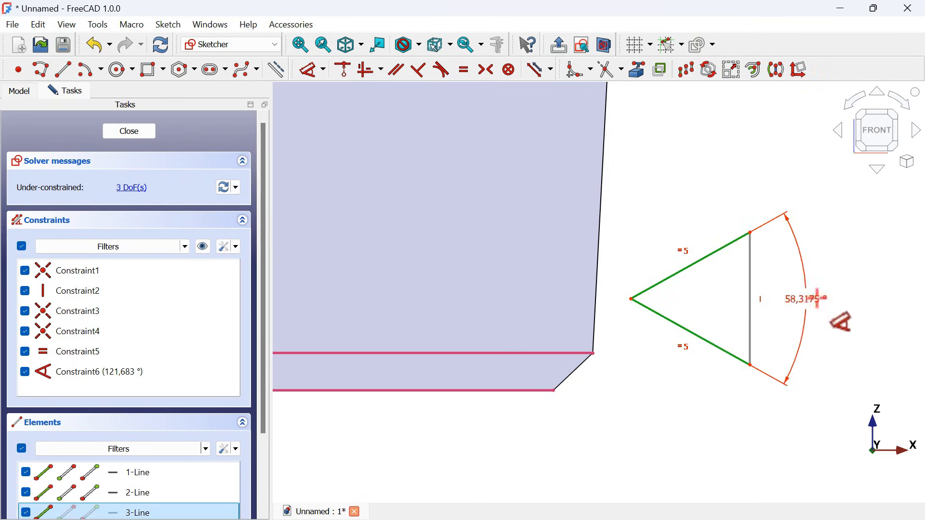
{"action": "left_click", "coordinate": [852, 296]}
{"action": "type", "text": "60"}
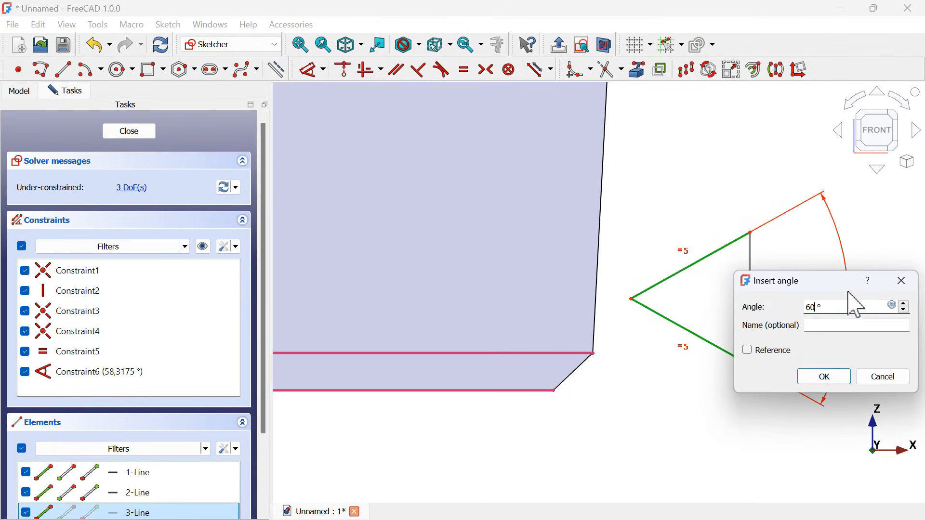
{"action": "type", "text": "0"}
{"action": "key", "text": "Return"}
- Dimension the triangle's vertical side as 2 mm
{"action": "left_click", "coordinate": [751, 299]}
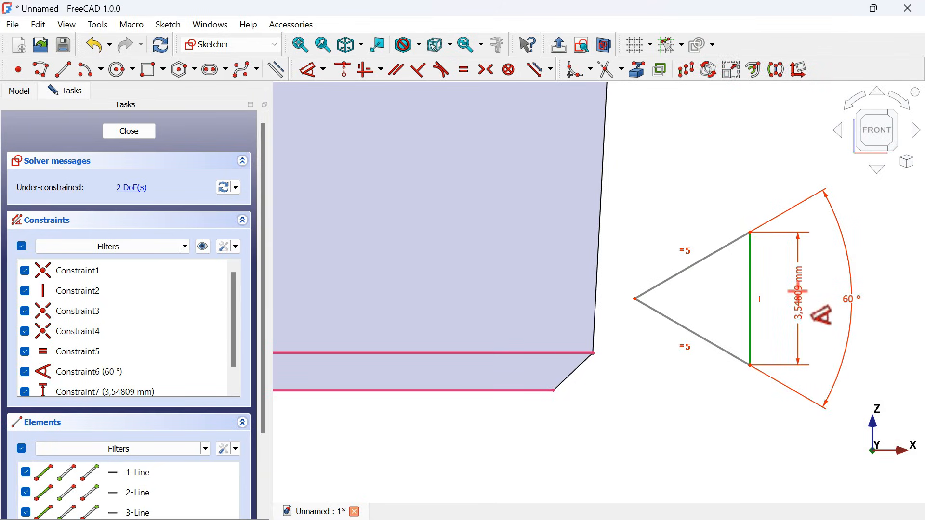
{"action": "left_click", "coordinate": [797, 292]}
{"action": "type", "text": "2"}
{"action": "key", "text": "Return"}
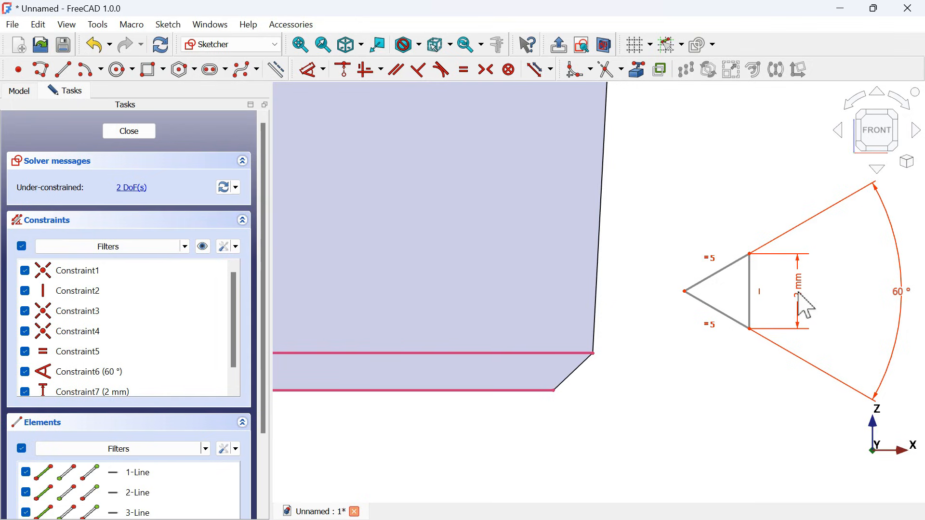
- Move the triangle near the chamfer and constrain its tip horizontally to the outer end of the chamfer's lower edge
{"action": "mouse_move", "coordinate": [685, 294]}
{"action": "left_mouse_down"}
{"action": "mouse_move", "coordinate": [644, 346]}
{"action": "mouse_move", "coordinate": [556, 414]}
{"action": "left_mouse_up"}
{"action": "scroll", "coordinate": [555, 409], "scroll_direction": "up", "scroll_amount": 3}
{"action": "scroll", "coordinate": [562, 420], "scroll_direction": "up", "scroll_amount": 1}
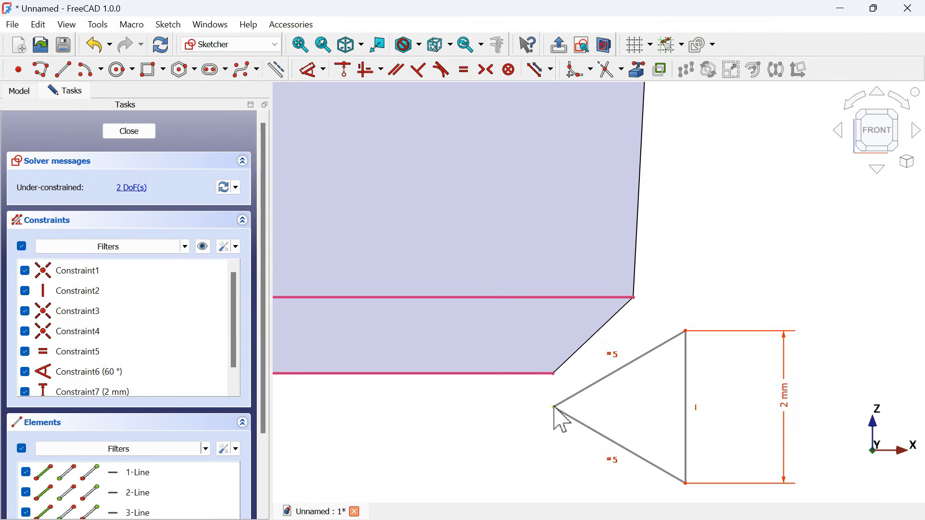
{"action": "left_click", "coordinate": [384, 70]}
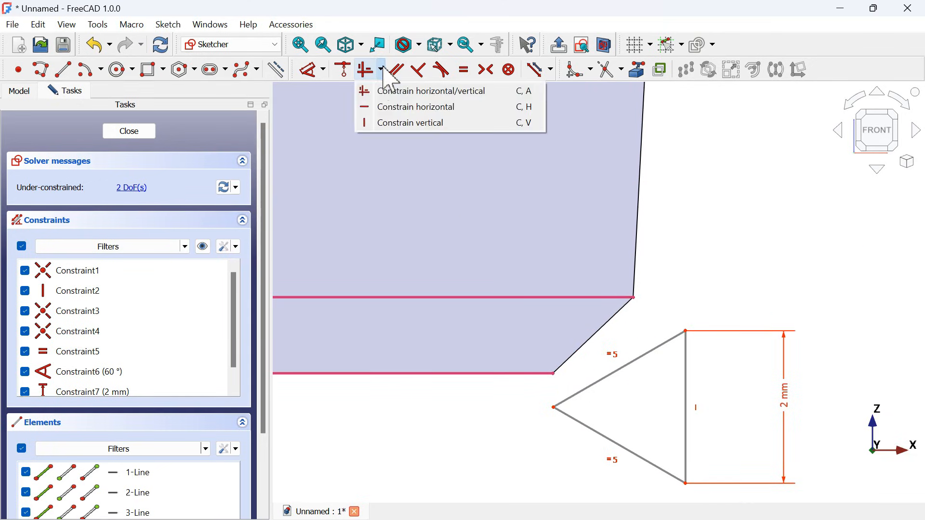
{"action": "left_click", "coordinate": [465, 110]}
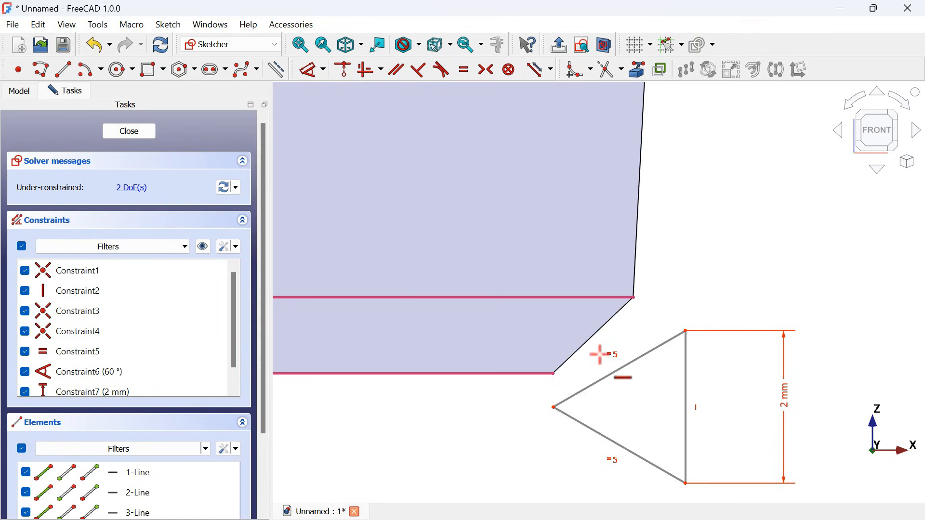
{"action": "left_click", "coordinate": [554, 373]}
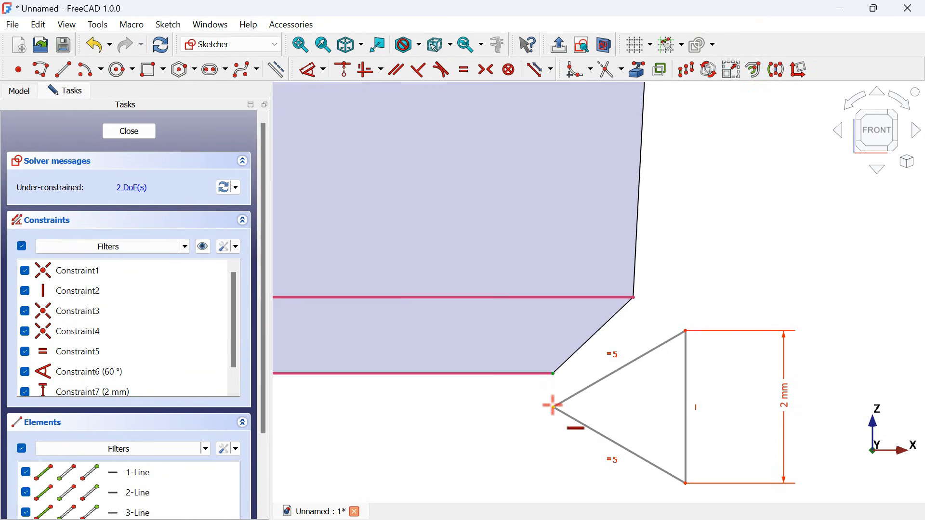
{"action": "left_click", "coordinate": [553, 406]}
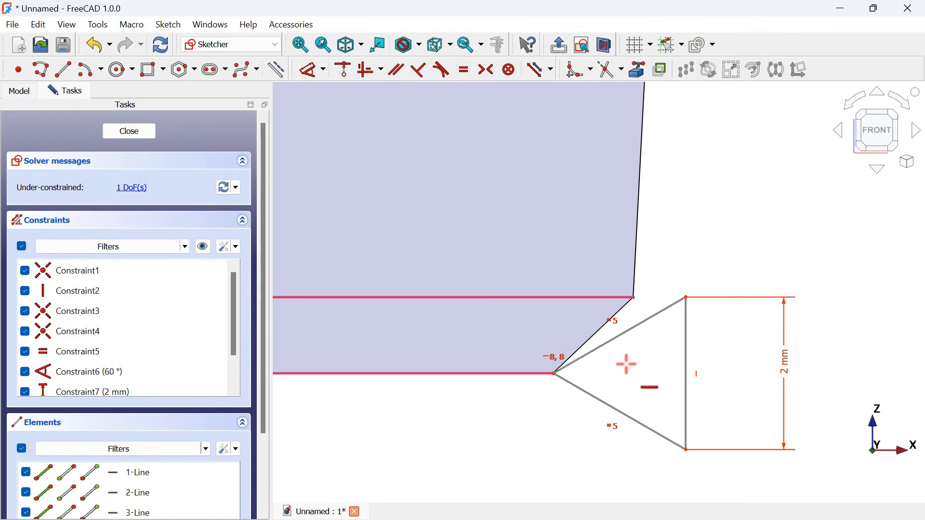
- Set the horizontal distance between the chamfer's upper corner and the triangle's upper vertex to 0.5 mm, and close the sketch
{"action": "scroll", "coordinate": [518, 345], "scroll_direction": "down", "scroll_amount": 2}
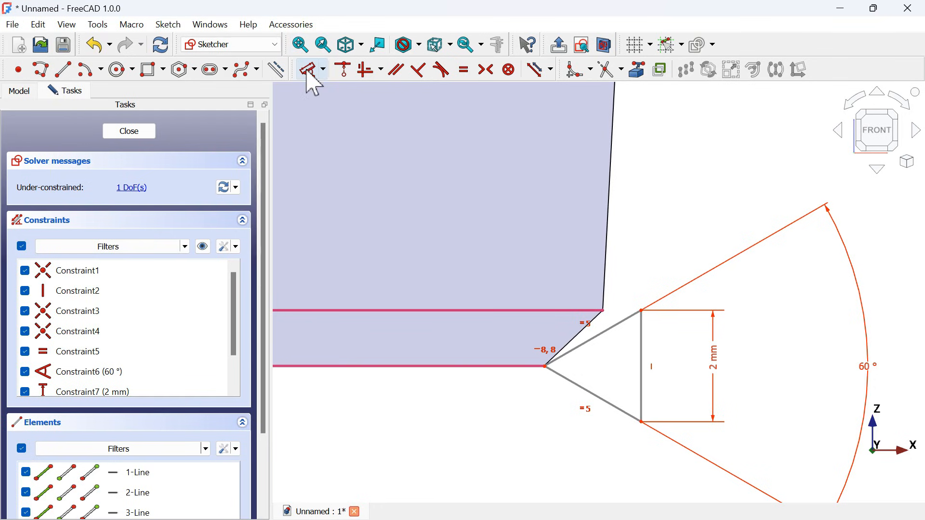
{"action": "left_click", "coordinate": [308, 71]}
{"action": "left_click", "coordinate": [601, 310]}
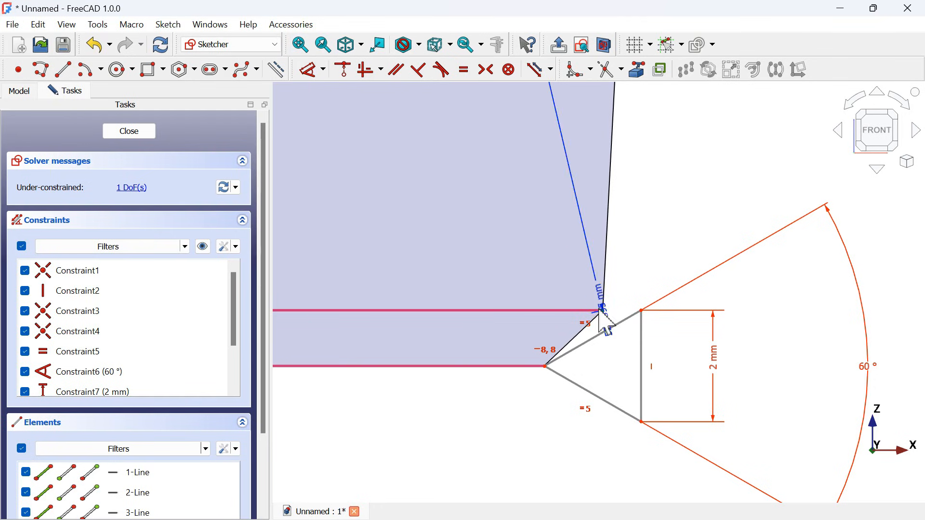
{"action": "left_click", "coordinate": [640, 310]}
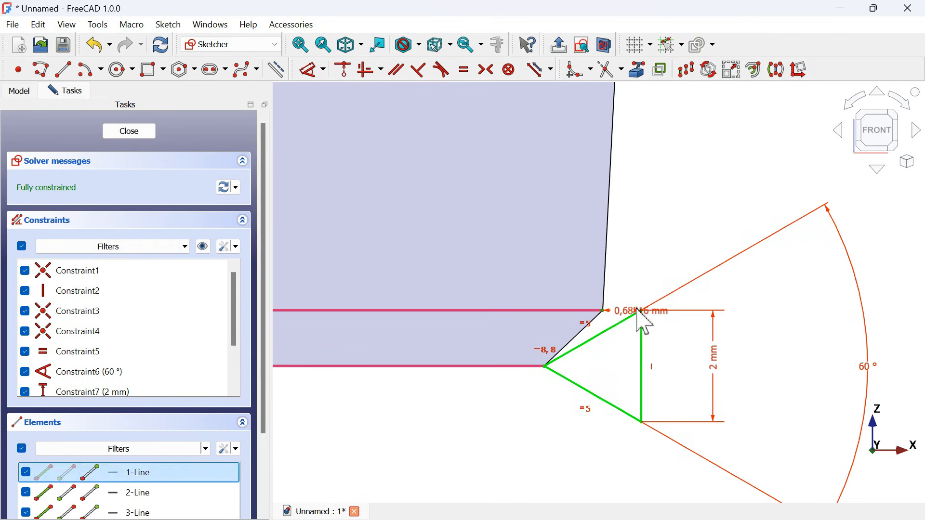
{"action": "left_click", "coordinate": [641, 183]}
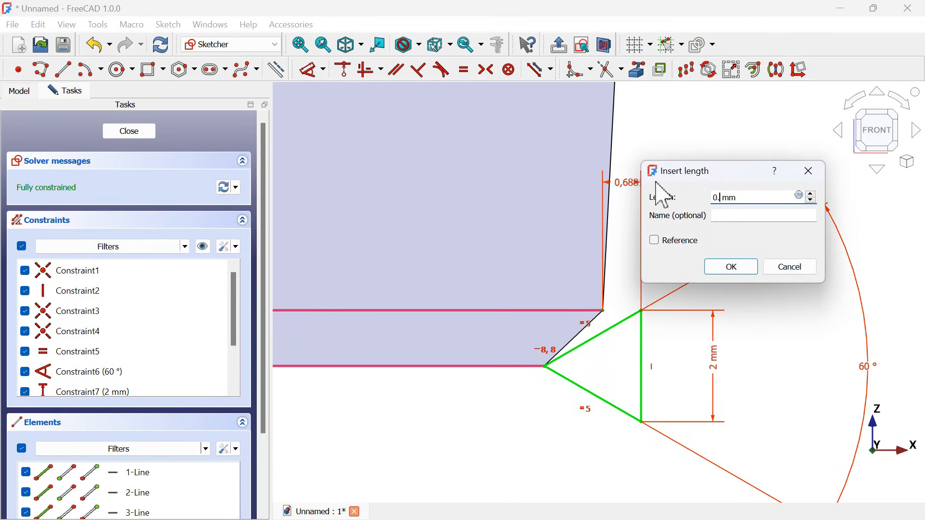
{"action": "key", "text": "Return"}
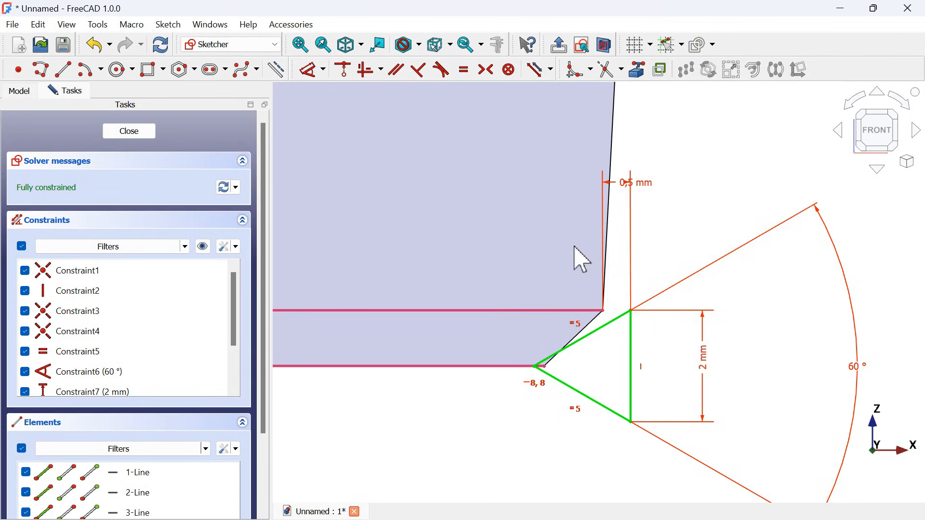
{"action": "scroll", "coordinate": [582, 260], "scroll_direction": "down", "scroll_amount": 3}
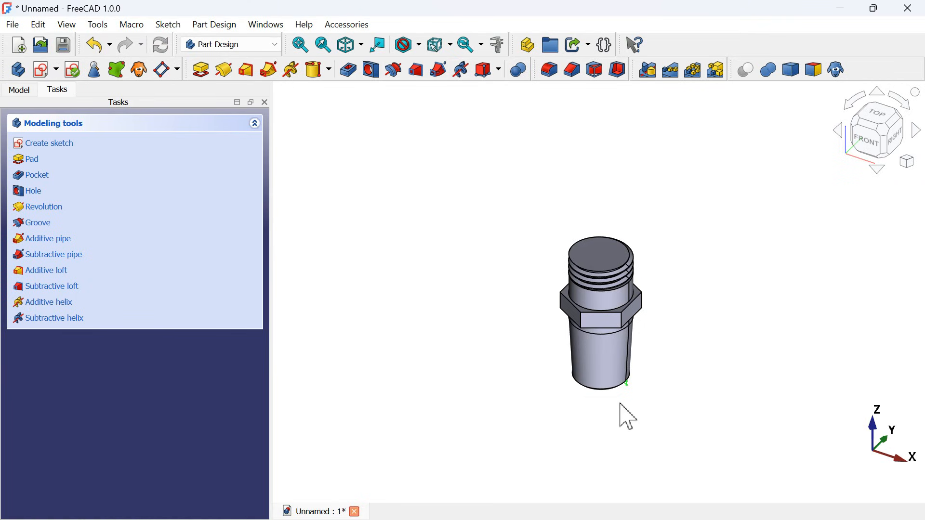
{"action": "scroll", "coordinate": [627, 416], "scroll_direction": "up", "scroll_amount": 5}
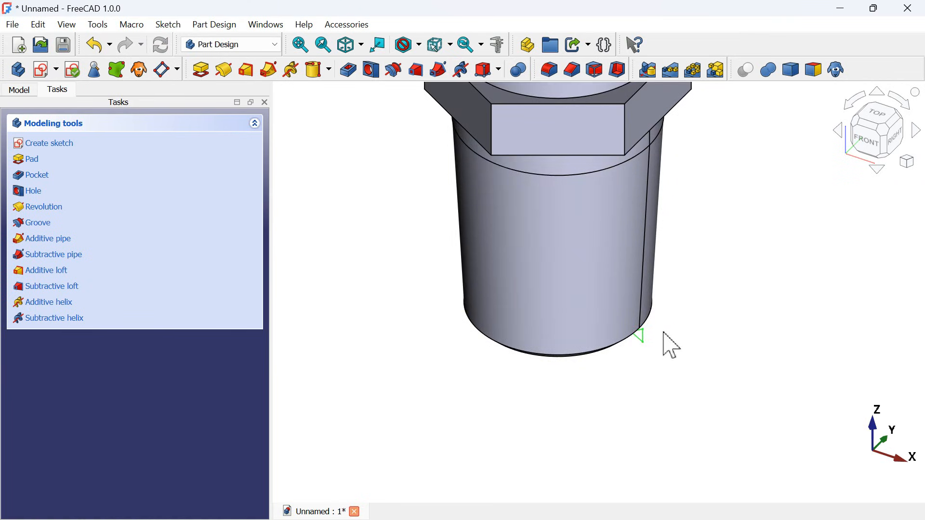
- Start a Subtractive Helix from the triangular thread sketch and wind it around the base Z axis
{"action": "scroll", "coordinate": [673, 347], "scroll_direction": "down", "scroll_amount": 5}
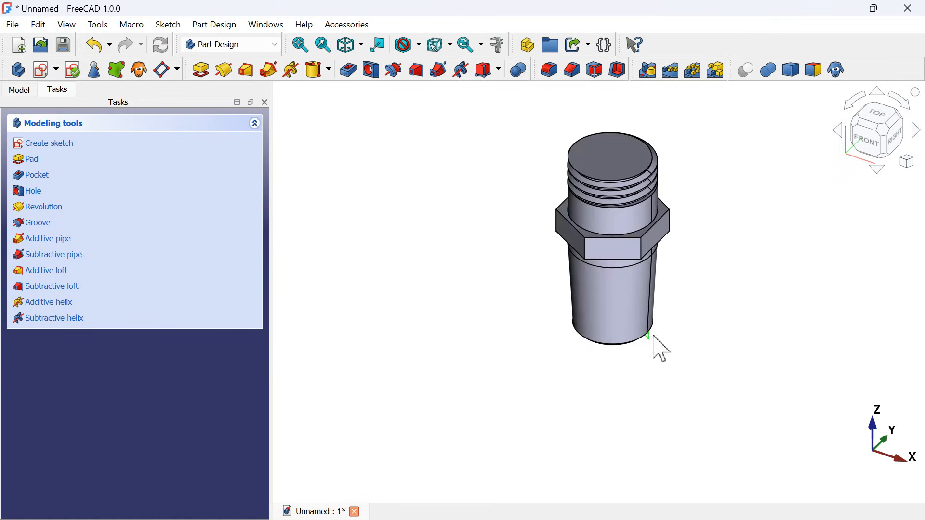
{"action": "left_click", "coordinate": [21, 90]}
{"action": "left_click", "coordinate": [110, 237]}
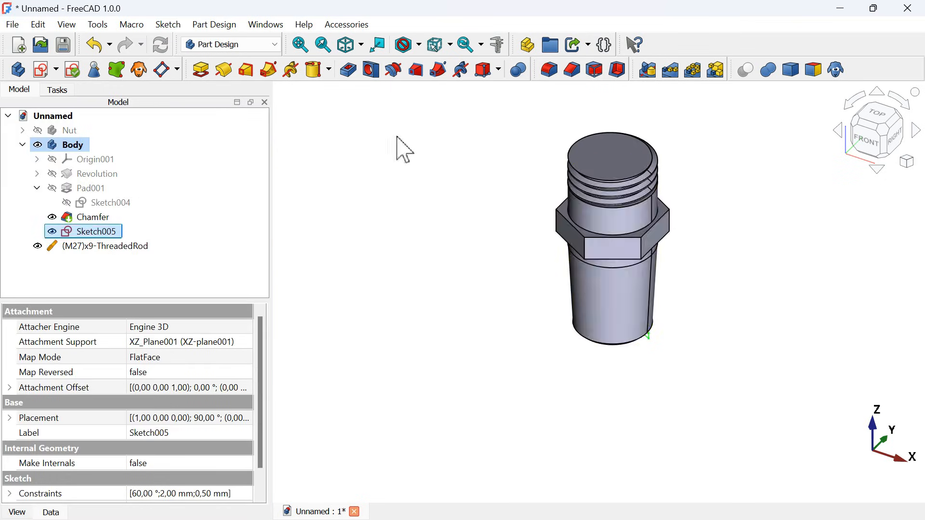
{"action": "left_click", "coordinate": [464, 73]}
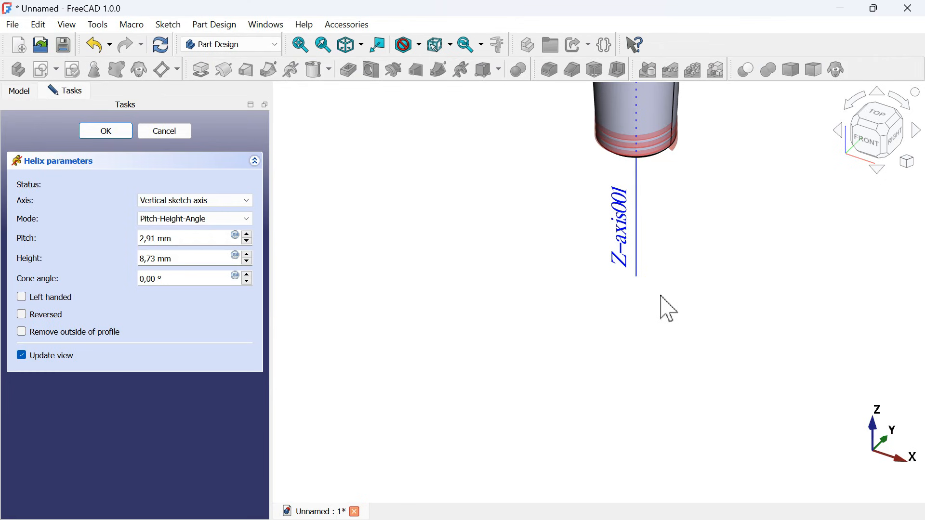
{"action": "scroll", "coordinate": [626, 382], "scroll_direction": "up", "scroll_amount": 5}
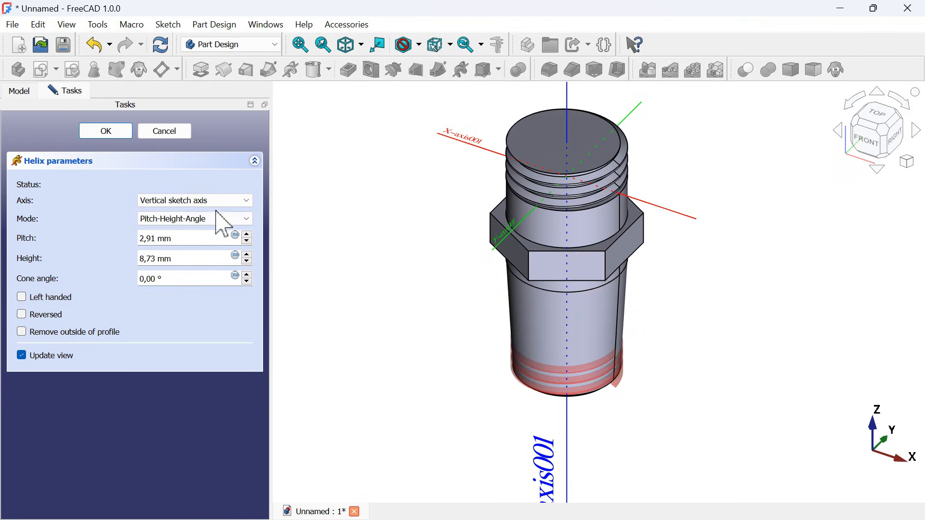
{"action": "left_click", "coordinate": [183, 200]}
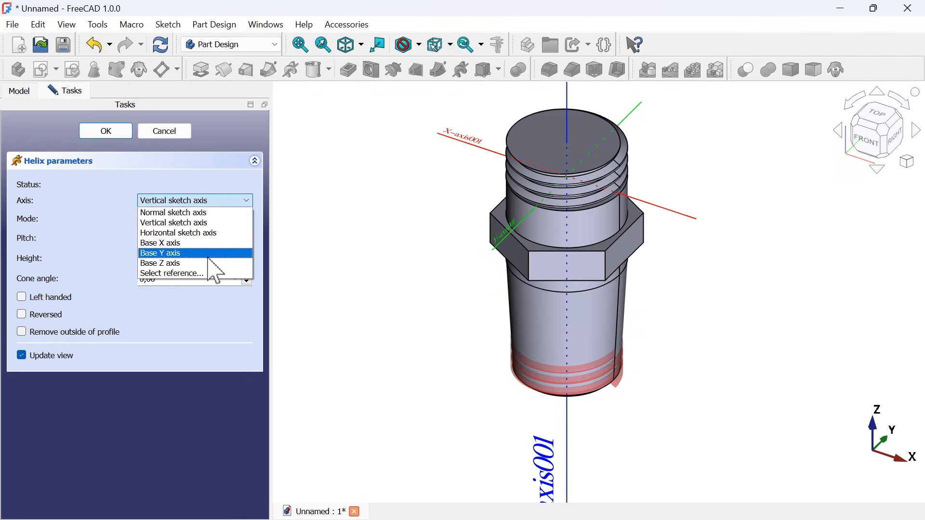
{"action": "left_click", "coordinate": [212, 264]}
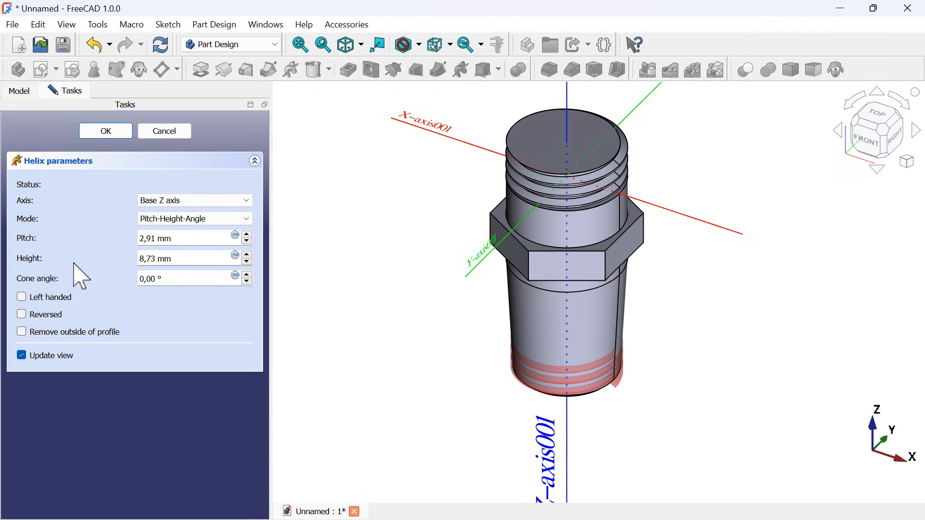
- Set the helix height to 30 mm, cone angle to 3° and pitch to 2 mm, and finish the helical cut
{"action": "left_click_drag", "start_coordinate": [207, 258], "coordinate": [79, 261]}
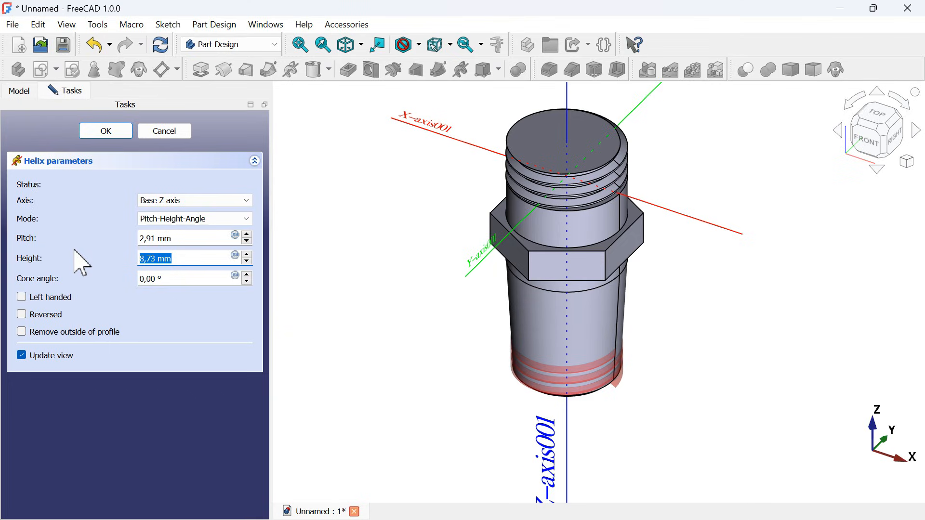
{"action": "left_click", "coordinate": [153, 279]}
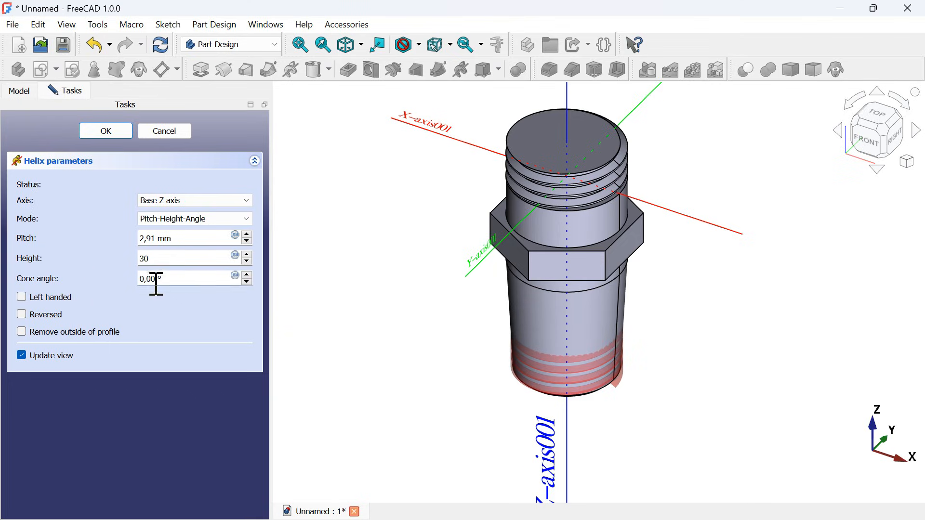
{"action": "left_click_drag", "start_coordinate": [160, 279], "coordinate": [123, 290]}
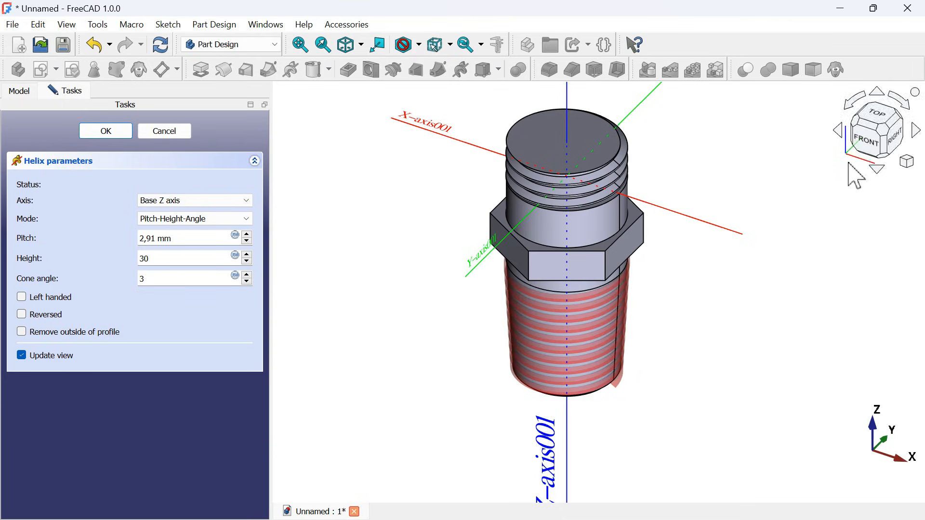
{"action": "left_click", "coordinate": [870, 143]}
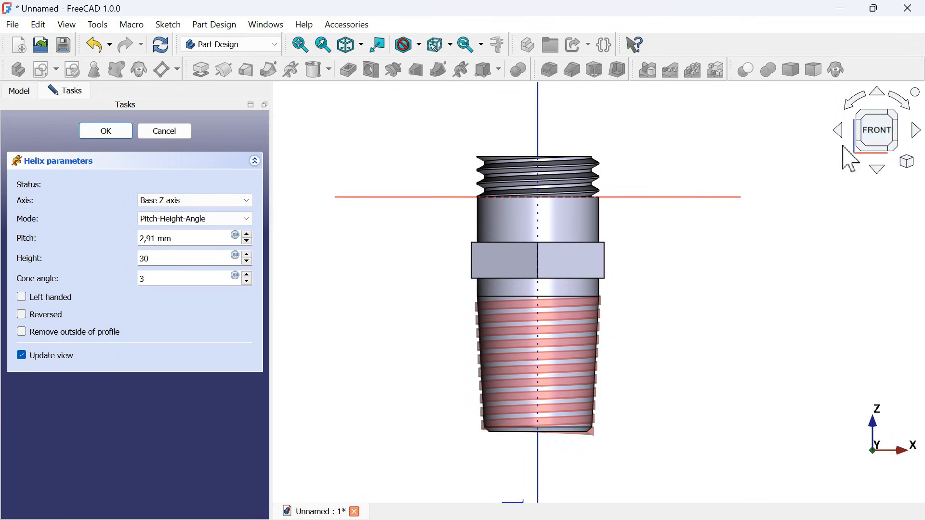
{"action": "scroll", "coordinate": [539, 359], "scroll_direction": "up", "scroll_amount": 2}
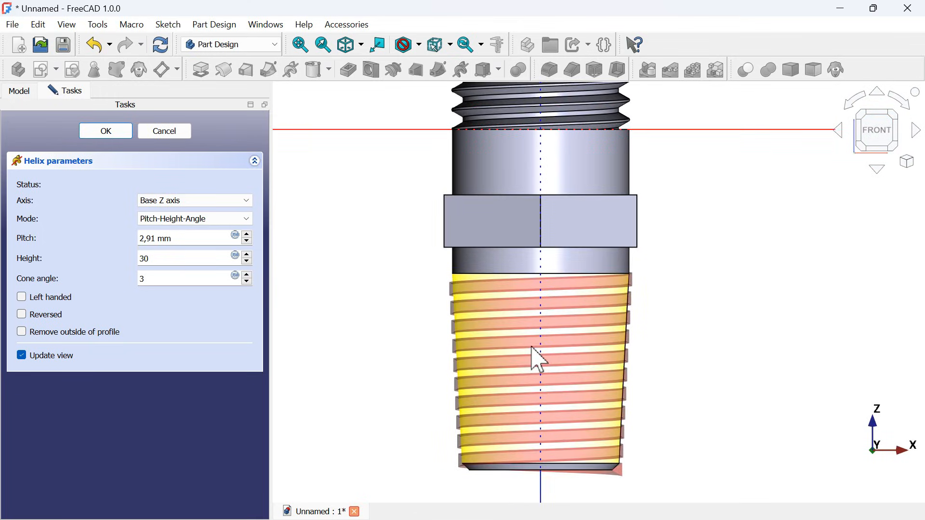
{"action": "left_click_drag", "start_coordinate": [202, 241], "coordinate": [93, 236]}
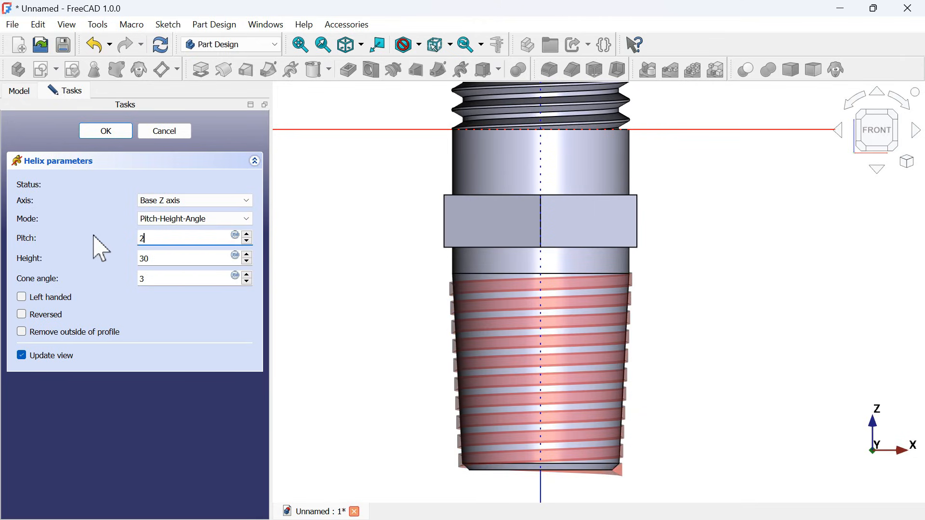
{"action": "left_click", "coordinate": [119, 136]}
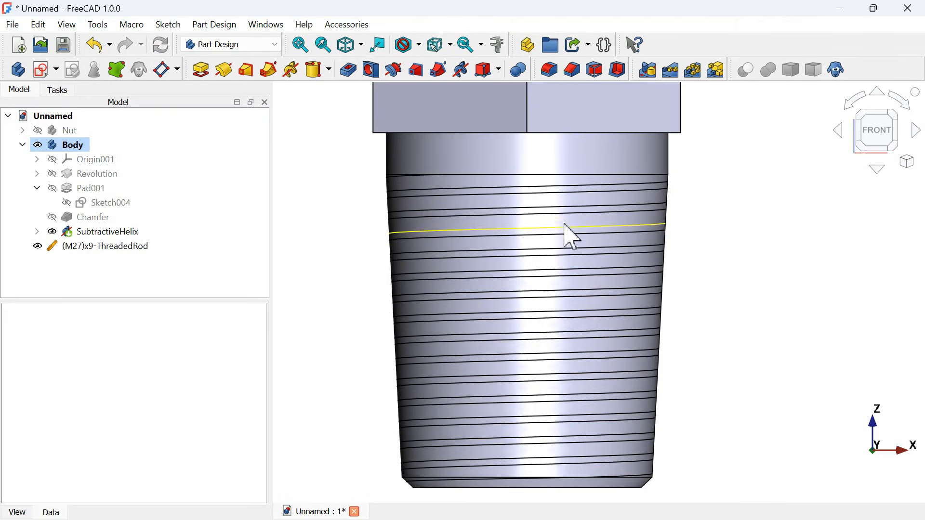
- Change the helical cut's pitch to 1.7 mm and its height to 29 mm
{"action": "left_click", "coordinate": [118, 232]}
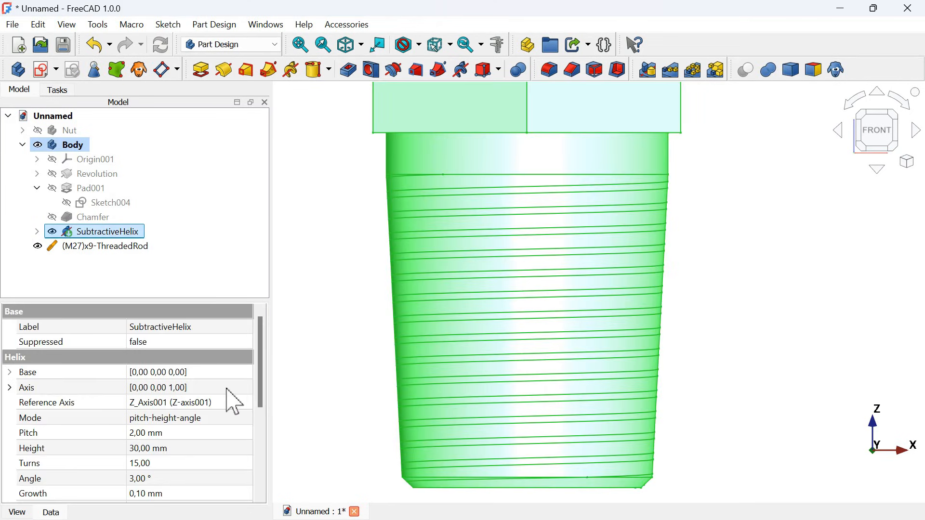
{"action": "scroll", "coordinate": [234, 403], "scroll_direction": "down", "scroll_amount": 2}
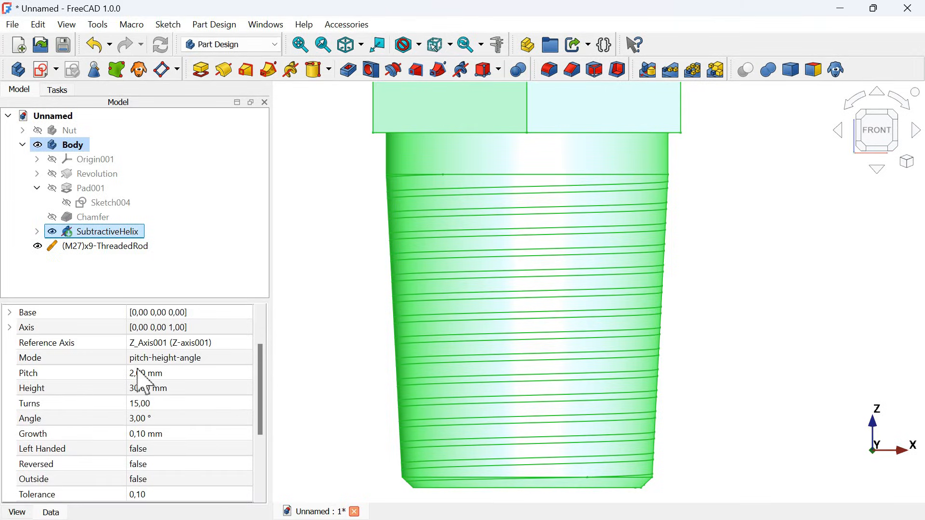
{"action": "left_click", "coordinate": [215, 371]}
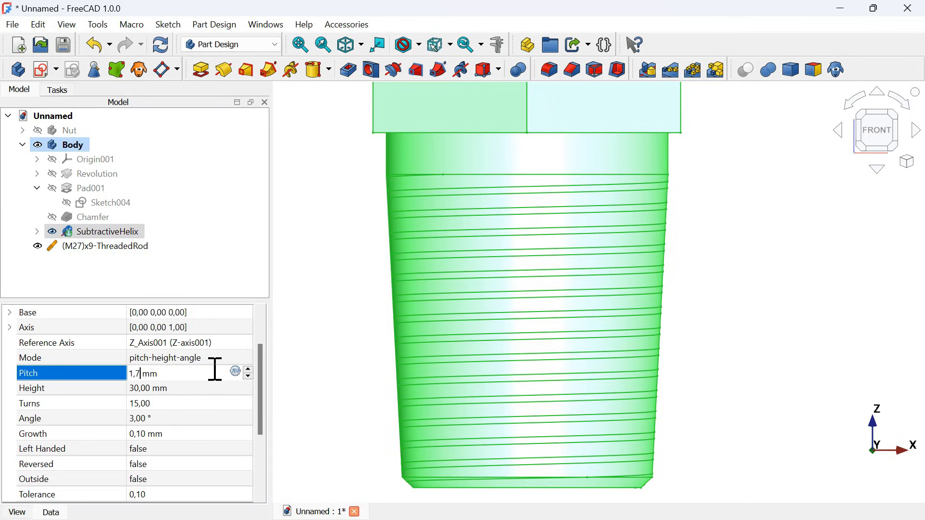
{"action": "key", "text": "Return"}
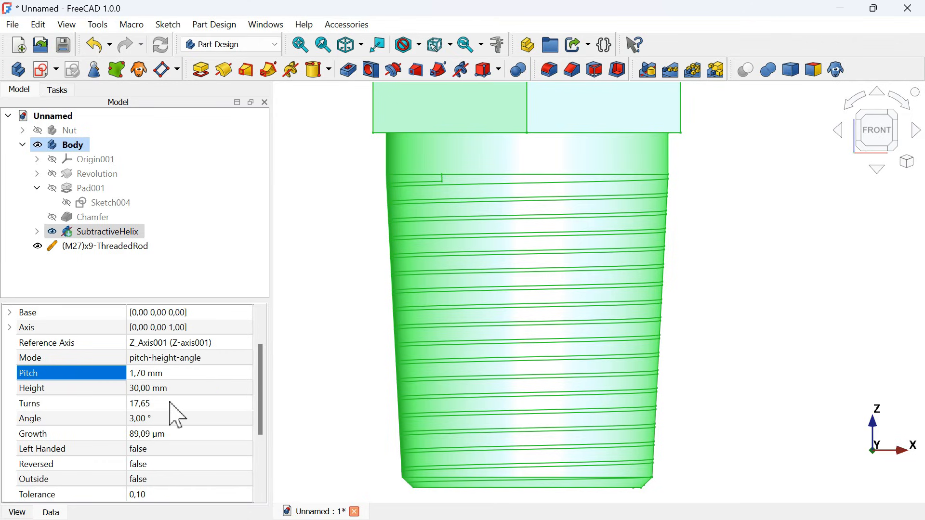
{"action": "left_click", "coordinate": [232, 392]}
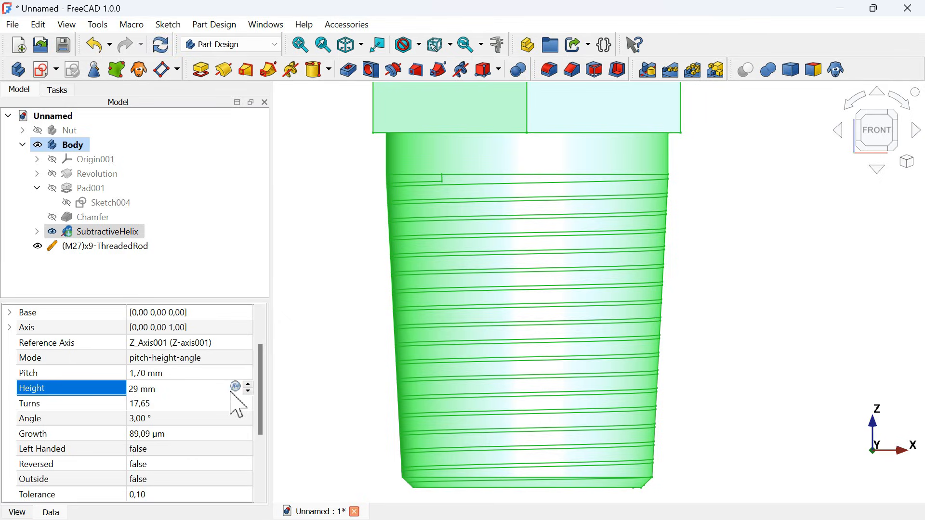
{"action": "key", "text": "Return"}
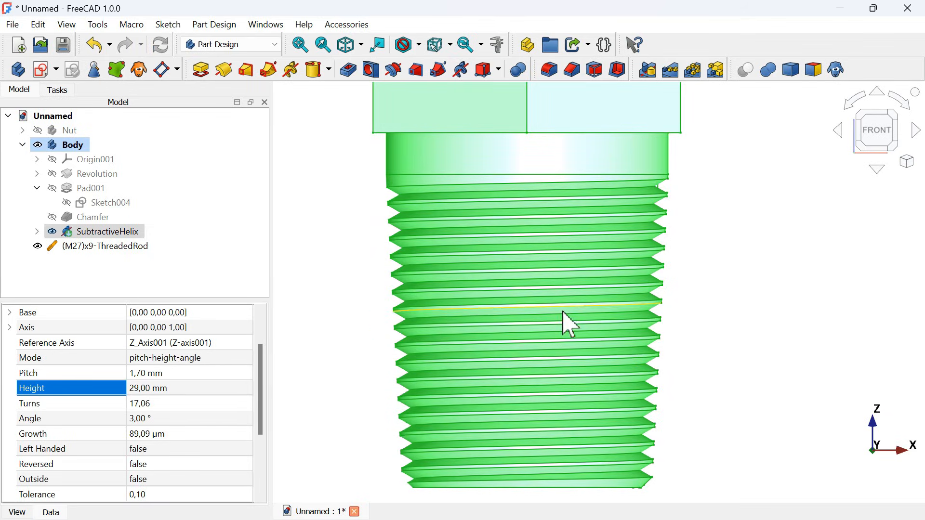
{"action": "left_click", "coordinate": [690, 212]}
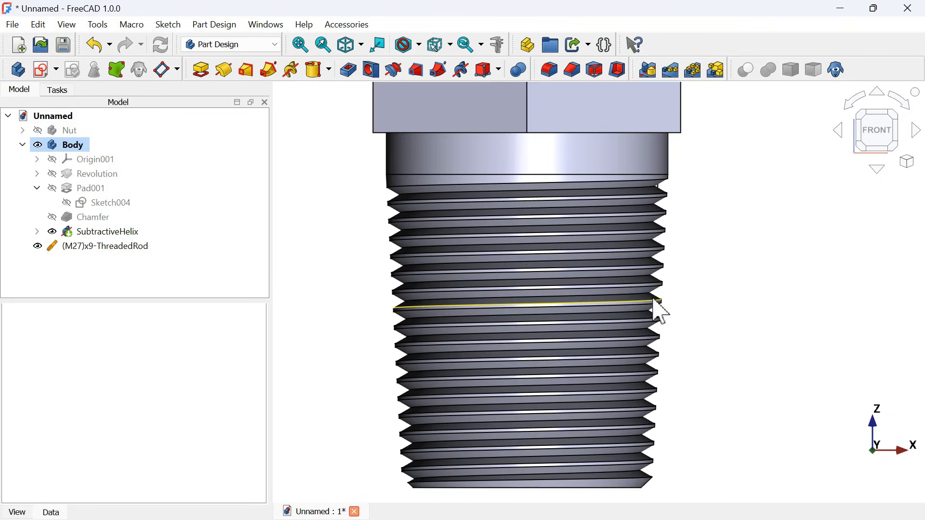
- Compare the threaded fitting and its model tree with the finished brass nut and fitting in the Beginners document
{"action": "key", "text": "0"}
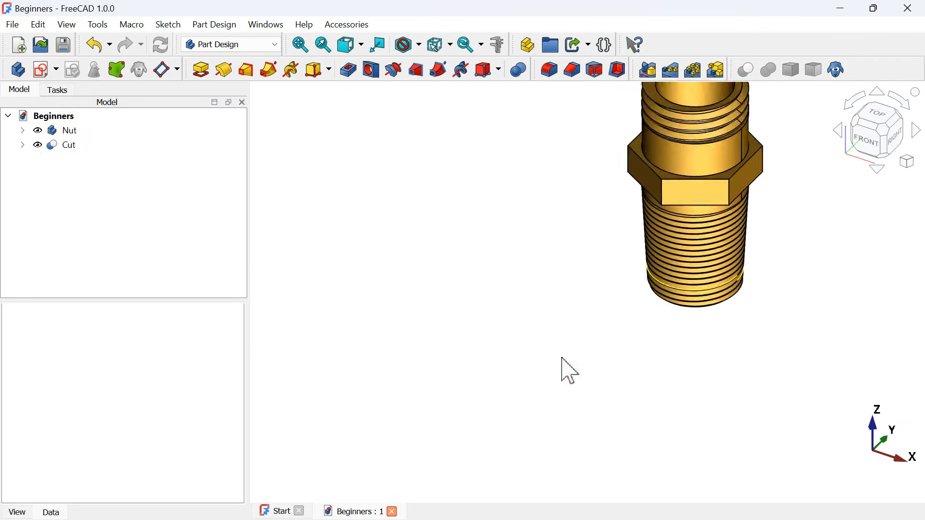
{"action": "key", "text": "v"}
{"action": "key", "text": "f"}
{"action": "mouse_move", "coordinate": [672, 249]}
{"action": "middle_mouse_down"}
{"action": "mouse_move", "coordinate": [655, 295]}
{"action": "mouse_move", "coordinate": [605, 256]}
{"action": "mouse_move", "coordinate": [622, 281]}
{"action": "mouse_move", "coordinate": [600, 200]}
{"action": "mouse_move", "coordinate": [630, 243]}
{"action": "mouse_move", "coordinate": [628, 170]}
{"action": "mouse_move", "coordinate": [715, 283]}
{"action": "middle_mouse_up"}
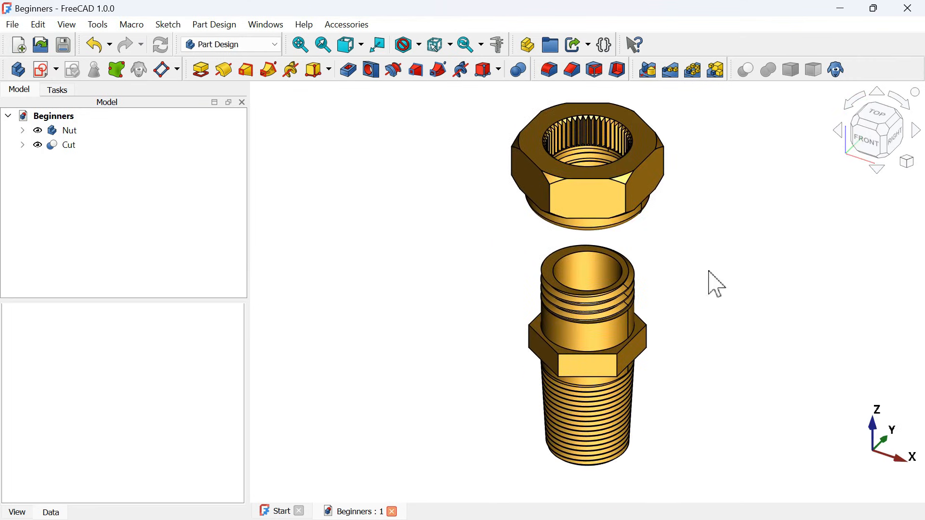
{"action": "key", "text": "ctrl+Tab"}
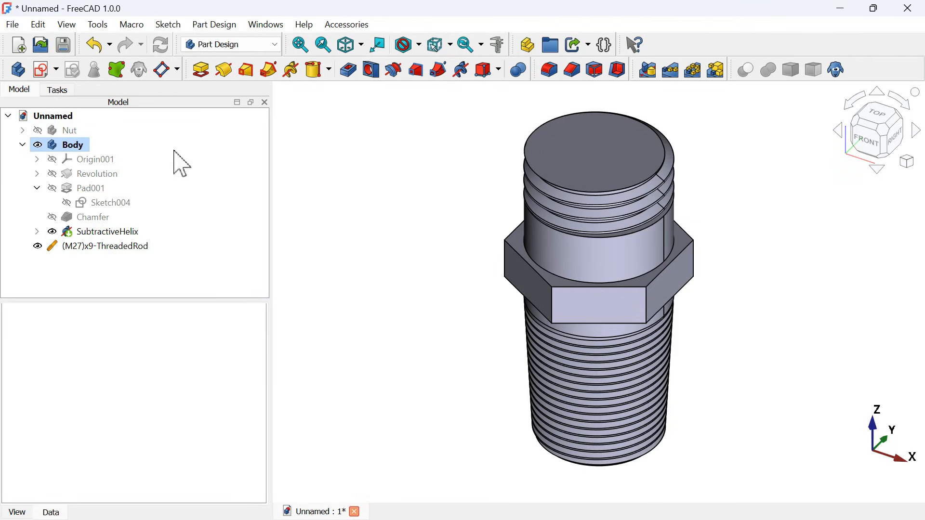
{"action": "left_click", "coordinate": [21, 145]}
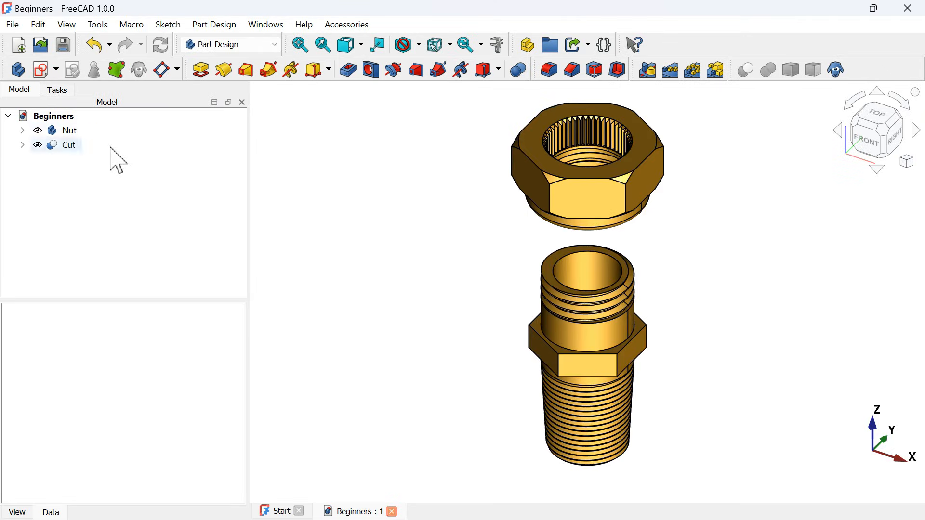
{"action": "key", "text": "alt+Tab"}
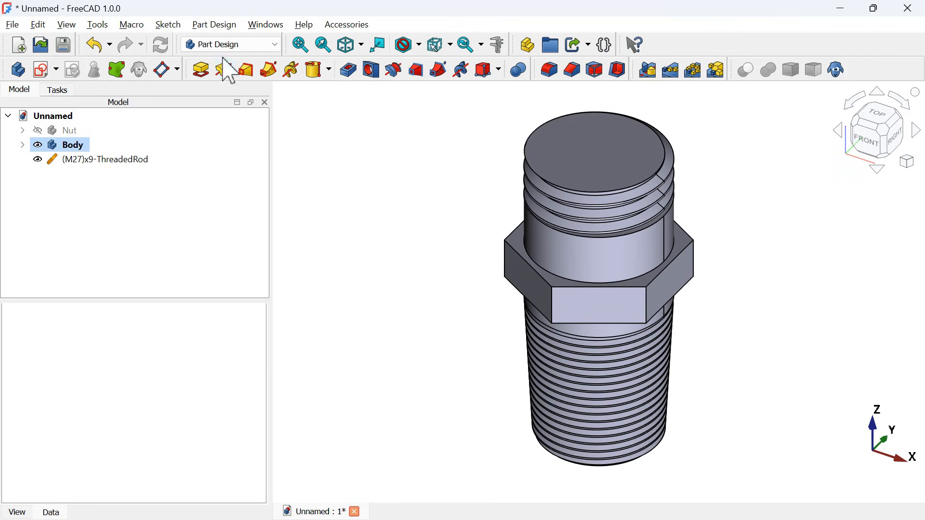
- Switch to the Part workbench and fuse the M27 threaded rod with the fitting body
{"action": "left_click", "coordinate": [247, 45]}
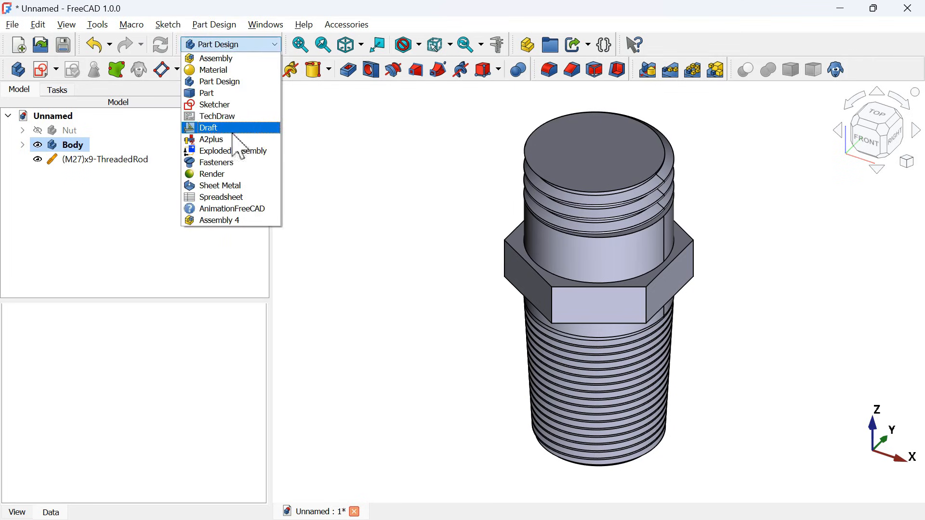
{"action": "left_click", "coordinate": [235, 94]}
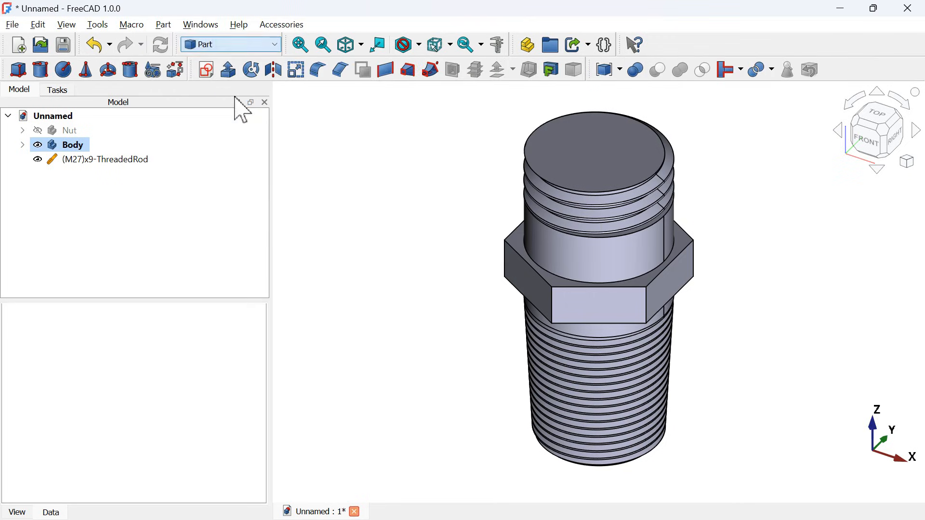
{"action": "left_click", "coordinate": [72, 159], "text": "ctrl"}
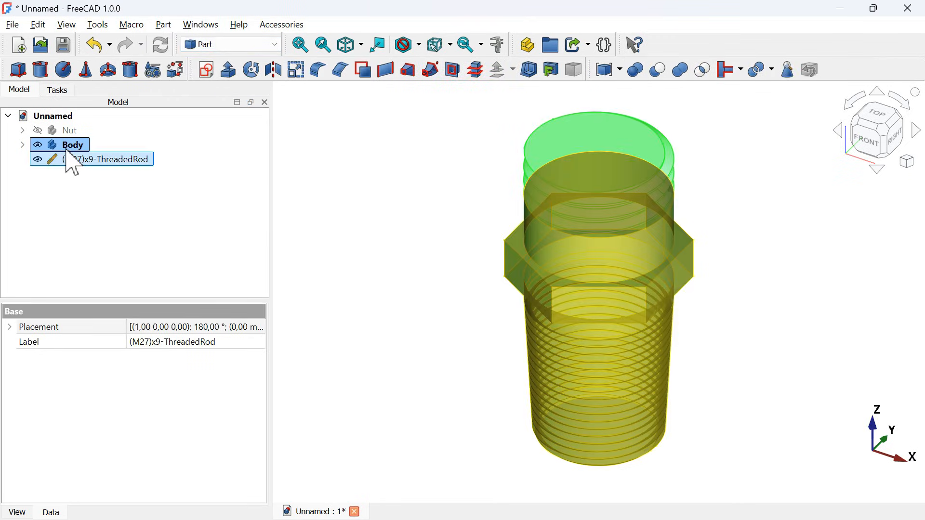
{"action": "left_click", "coordinate": [682, 71]}
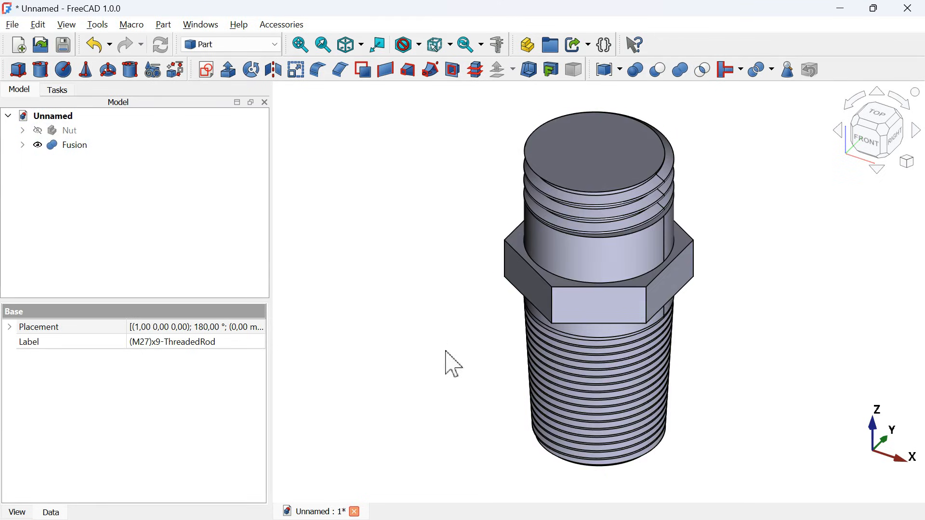
- Add a Part cylinder on the fitting's axis and set its radius to 9 mm
{"action": "middle_click_drag", "start_coordinate": [453, 365], "coordinate": [584, 275]}
{"action": "scroll", "coordinate": [586, 273], "scroll_direction": "down", "scroll_amount": 3}
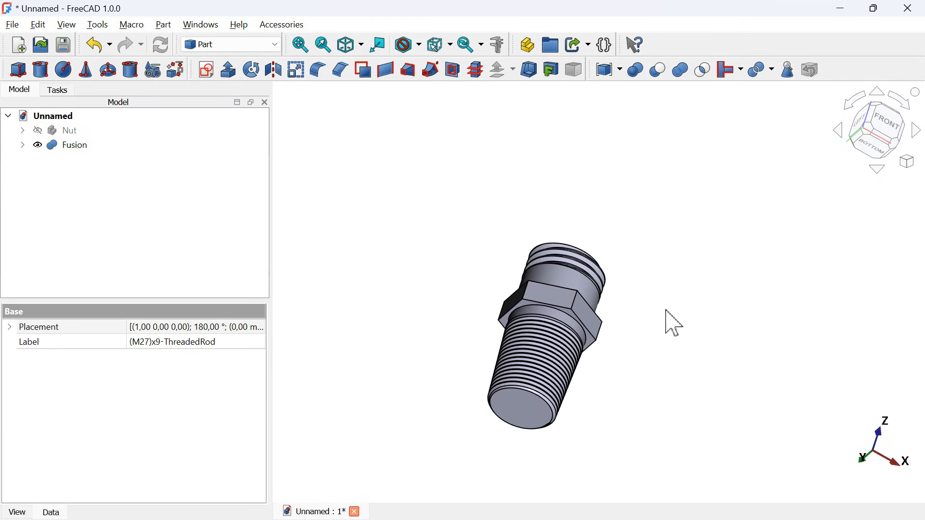
{"action": "middle_click_drag", "start_coordinate": [661, 284], "coordinate": [629, 336]}
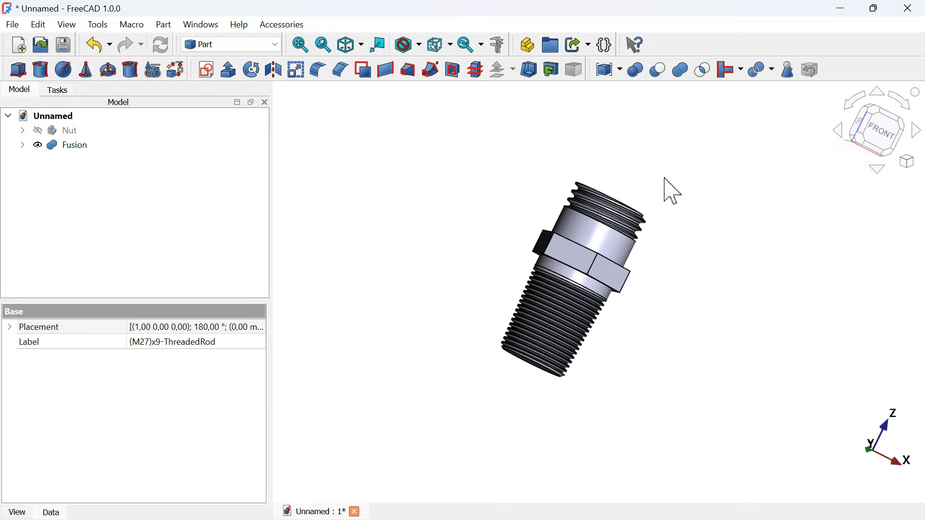
{"action": "middle_click_drag", "start_coordinate": [674, 191], "coordinate": [653, 190]}
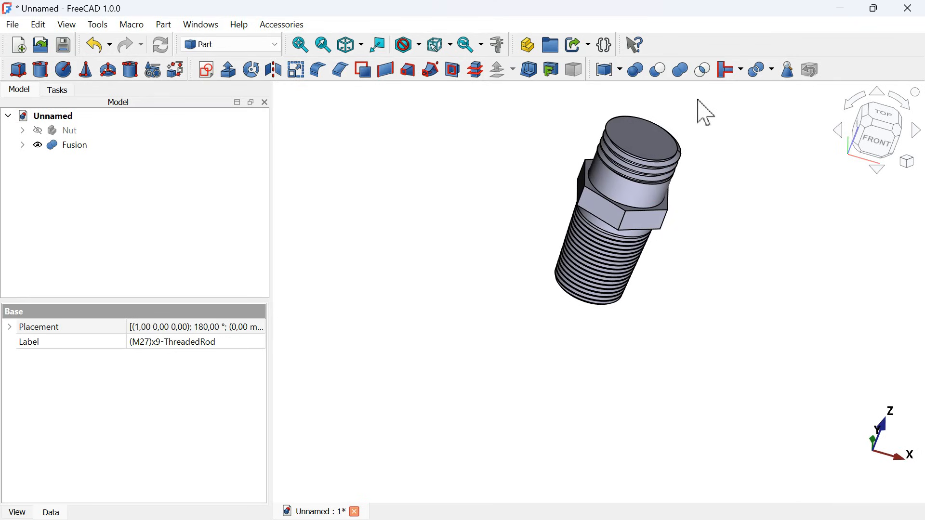
{"action": "scroll", "coordinate": [707, 114], "scroll_direction": "up", "scroll_amount": 3}
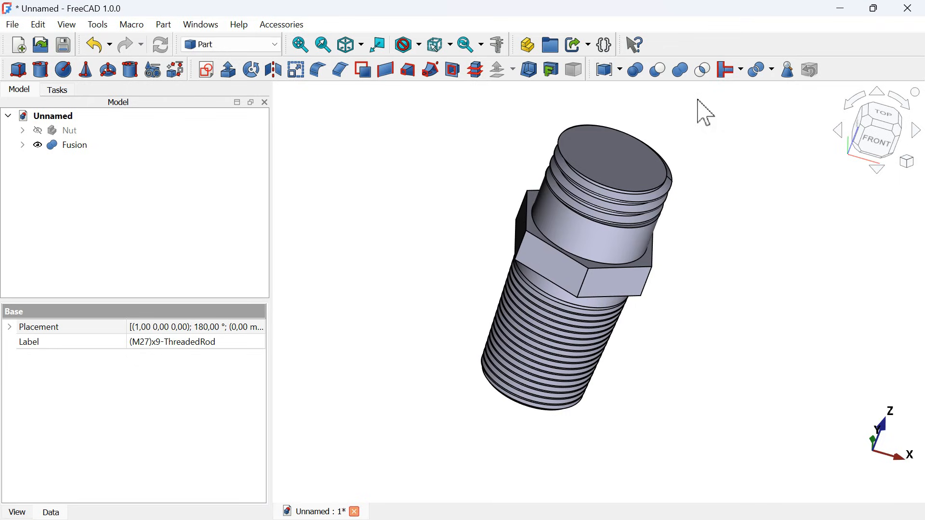
{"action": "left_click", "coordinate": [41, 72]}
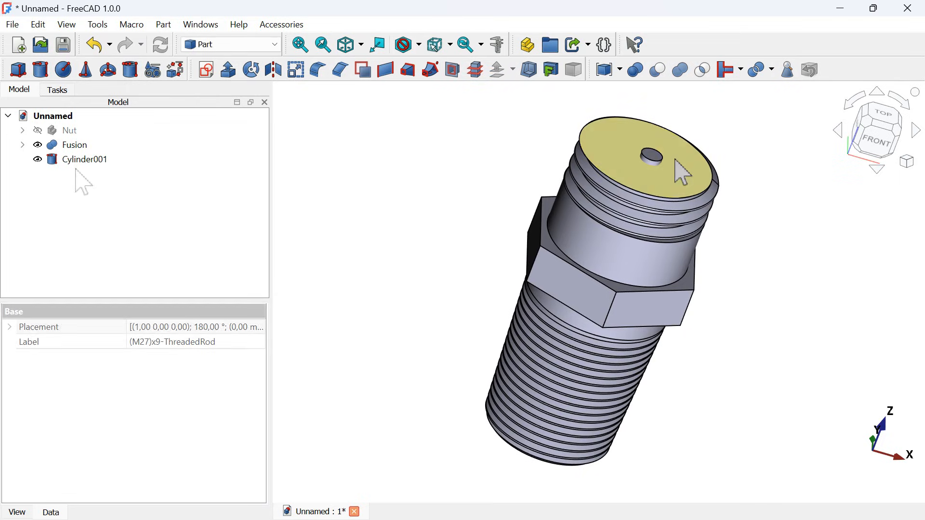
{"action": "left_click", "coordinate": [92, 160]}
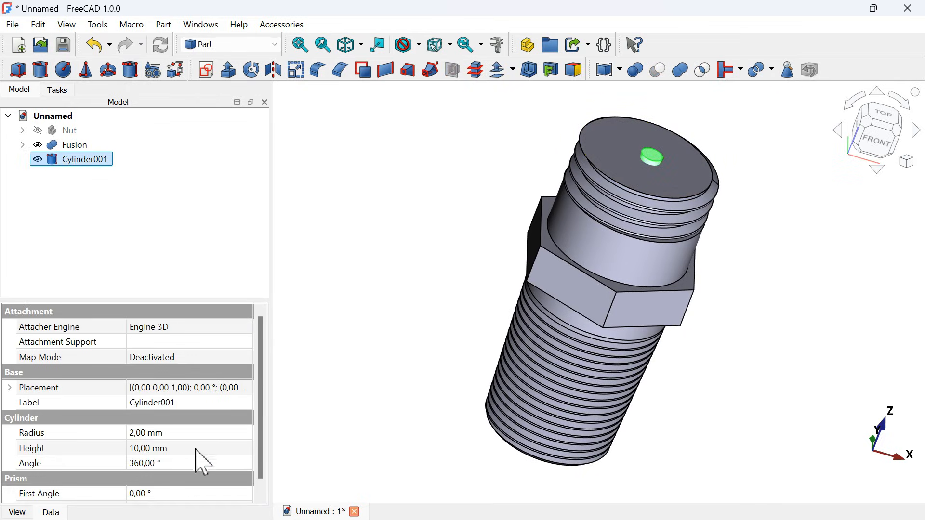
{"action": "left_click", "coordinate": [238, 434]}
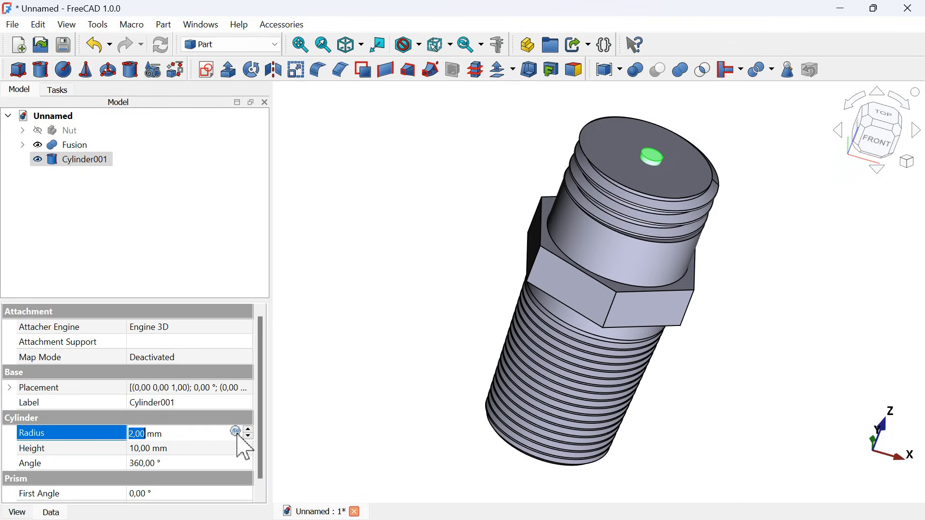
{"action": "type", "text": "9"}
{"action": "key", "text": "Return"}
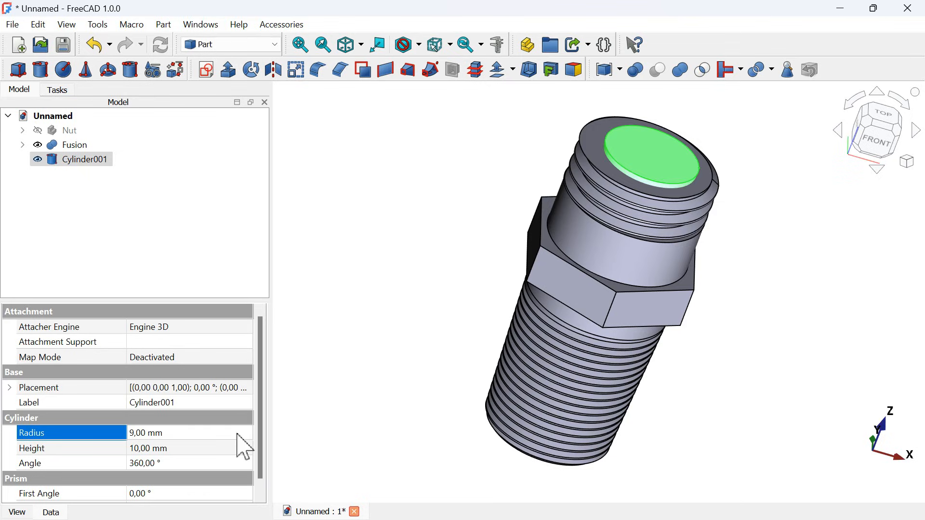
- Set the new cylinder's radius to 10 mm and its height to 100 mm
{"action": "left_click", "coordinate": [238, 435]}
{"action": "type", "text": "10"}
{"action": "key", "text": "Return"}
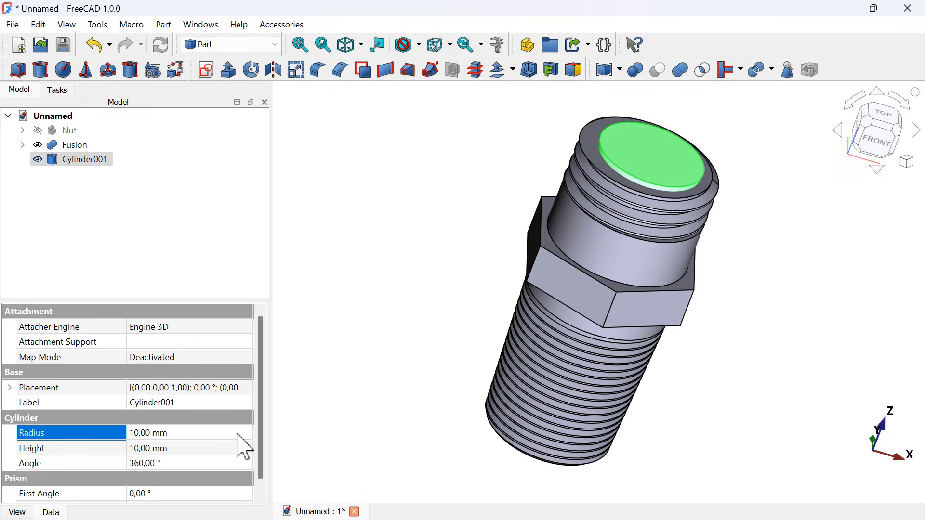
{"action": "left_click", "coordinate": [203, 452]}
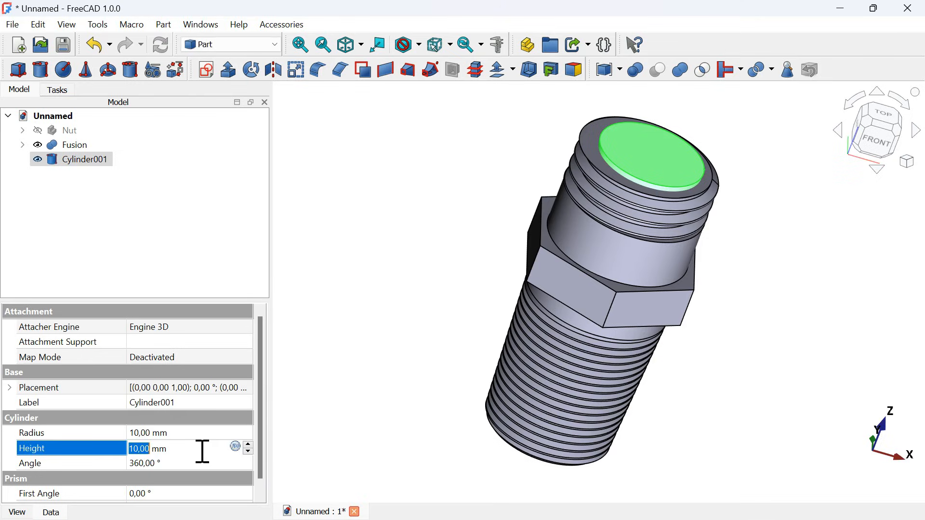
{"action": "type", "text": "100"}
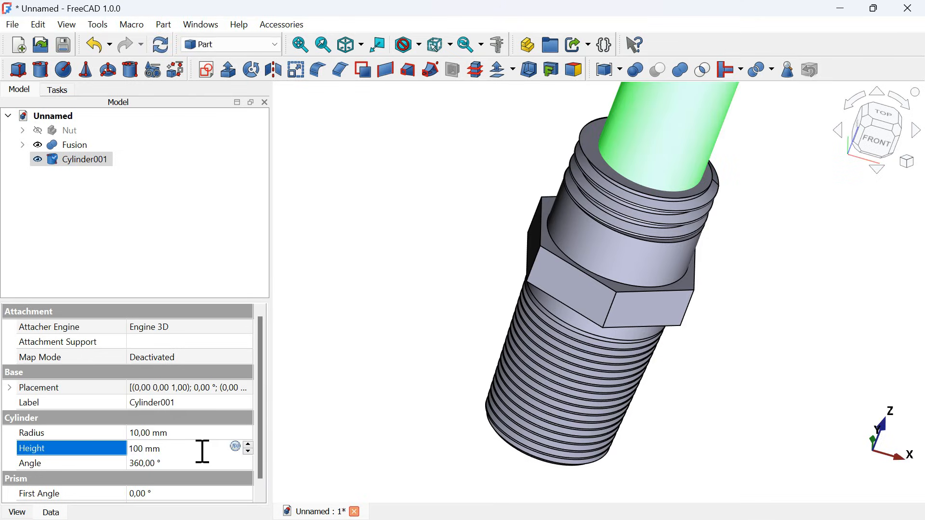
{"action": "key", "text": "Return"}
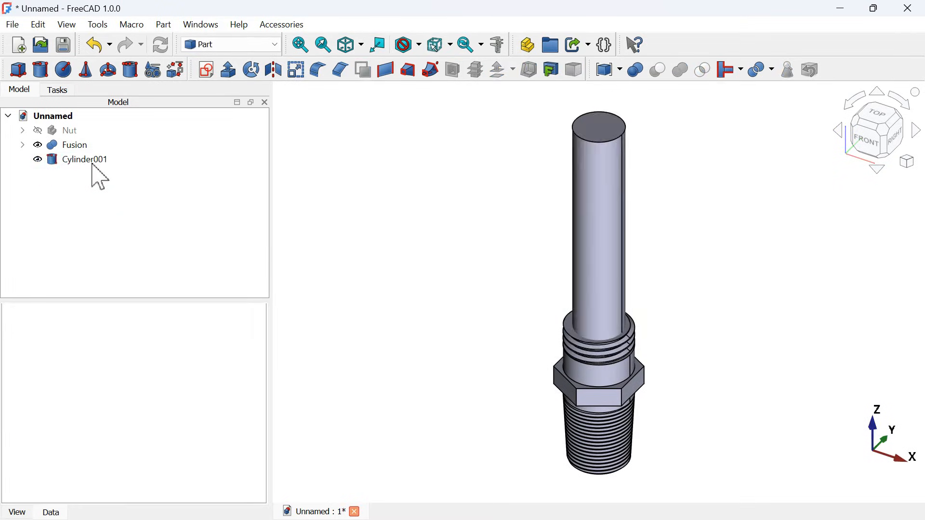
- Transform the cylinder downward along Z so that it extends beyond both ends of the threaded fitting
{"action": "left_click", "coordinate": [99, 177]}
{"action": "right_click", "coordinate": [99, 178]}
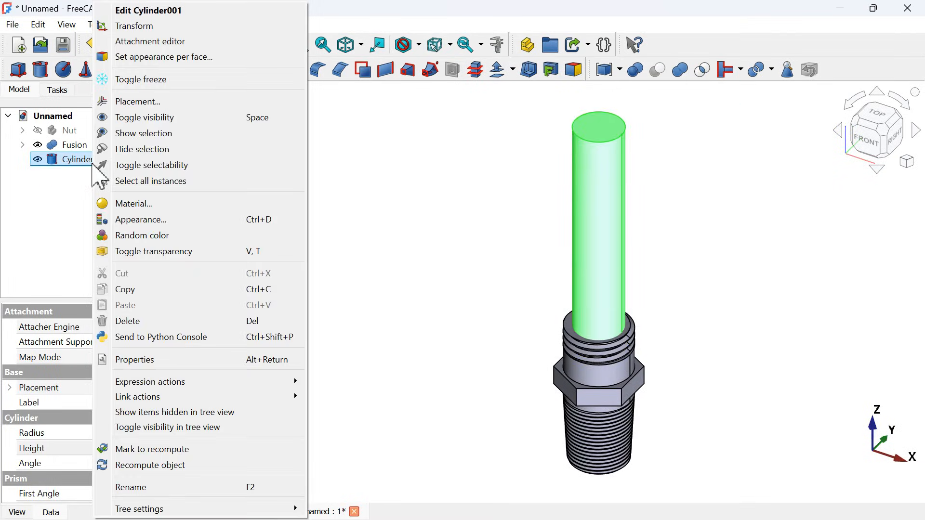
{"action": "left_click", "coordinate": [153, 29]}
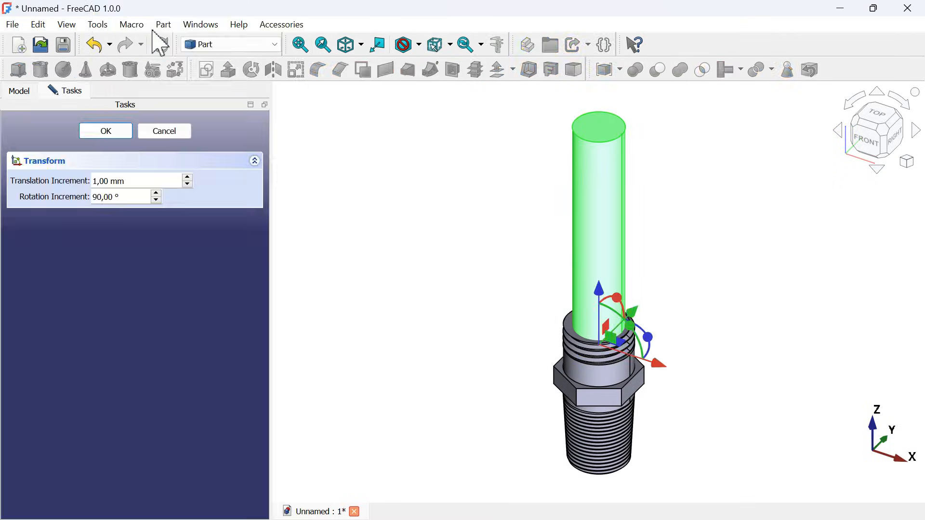
{"action": "left_click", "coordinate": [866, 140]}
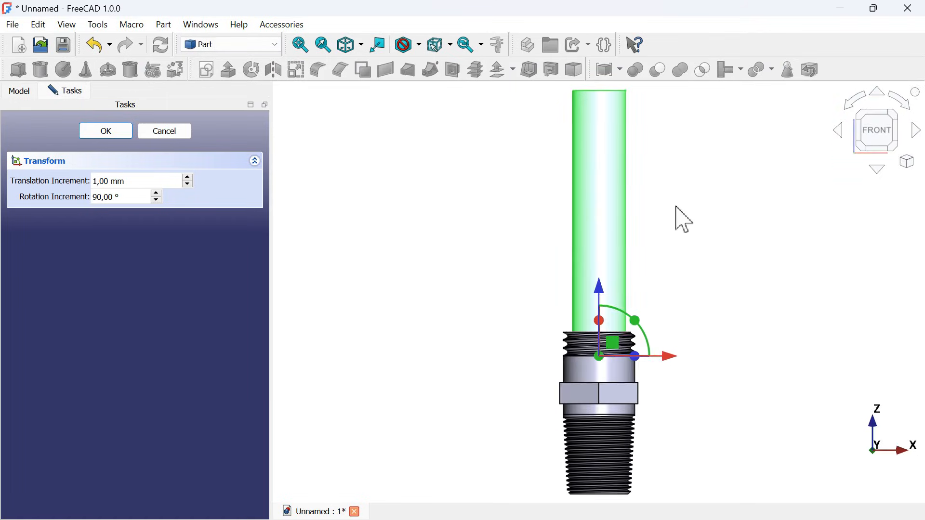
{"action": "left_click_drag", "start_coordinate": [621, 267], "coordinate": [625, 409]}
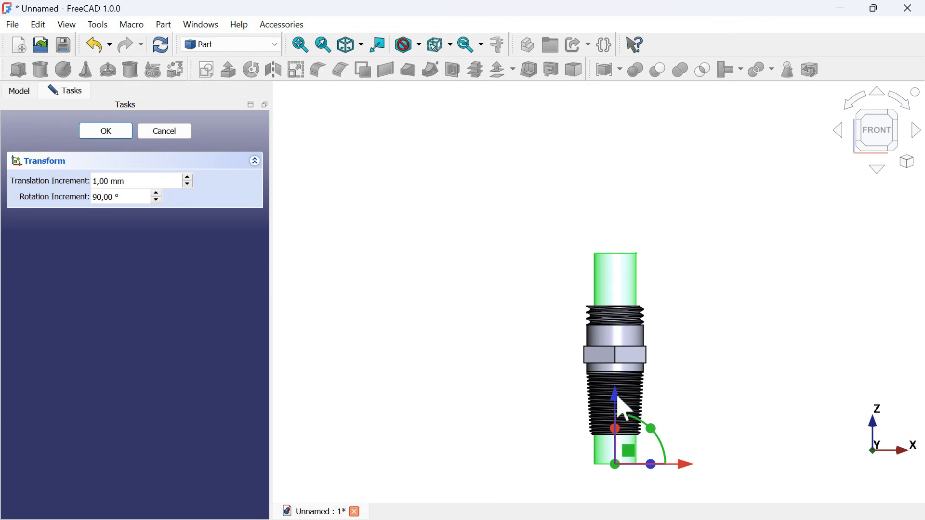
{"action": "left_click", "coordinate": [108, 135]}
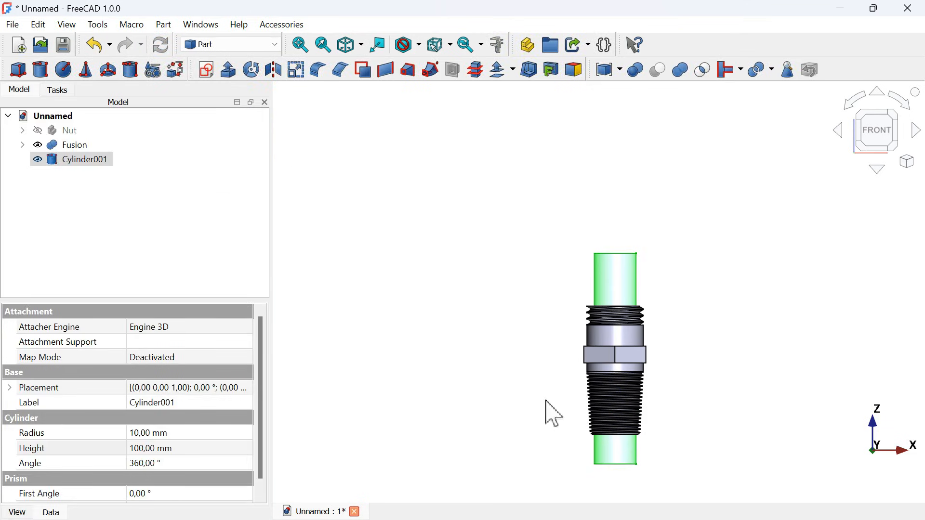
- Subtract the long cylinder from the fused fitting with a Boolean Cut to bore it through
{"action": "scroll", "coordinate": [591, 430], "scroll_direction": "up", "scroll_amount": 3}
{"action": "mouse_move", "coordinate": [753, 425]}
{"action": "middle_mouse_down"}
{"action": "mouse_move", "coordinate": [709, 319]}
{"action": "mouse_move", "coordinate": [718, 336]}
{"action": "middle_mouse_up"}
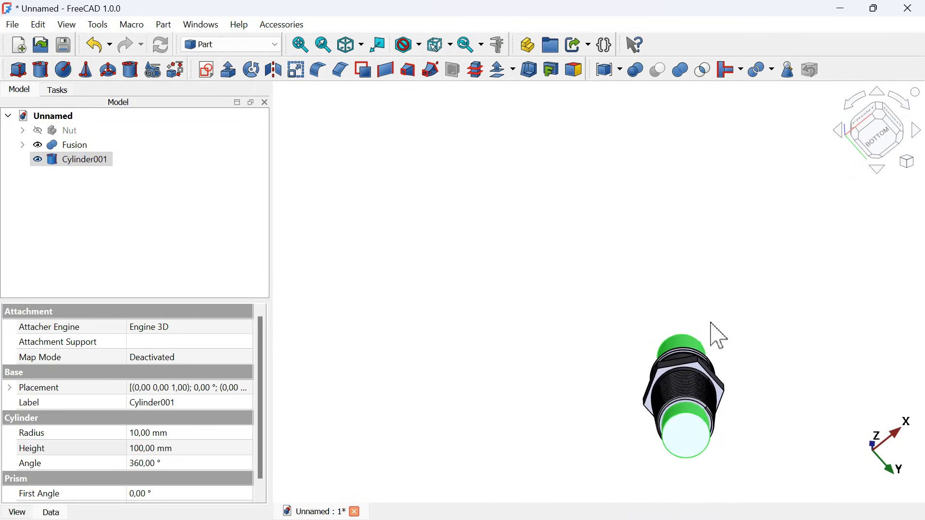
{"action": "scroll", "coordinate": [747, 441], "scroll_direction": "up", "scroll_amount": 3}
{"action": "middle_click_drag", "start_coordinate": [744, 435], "coordinate": [707, 397]}
{"action": "key", "text": "0"}
{"action": "key", "text": "v"}
{"action": "key", "text": "f"}
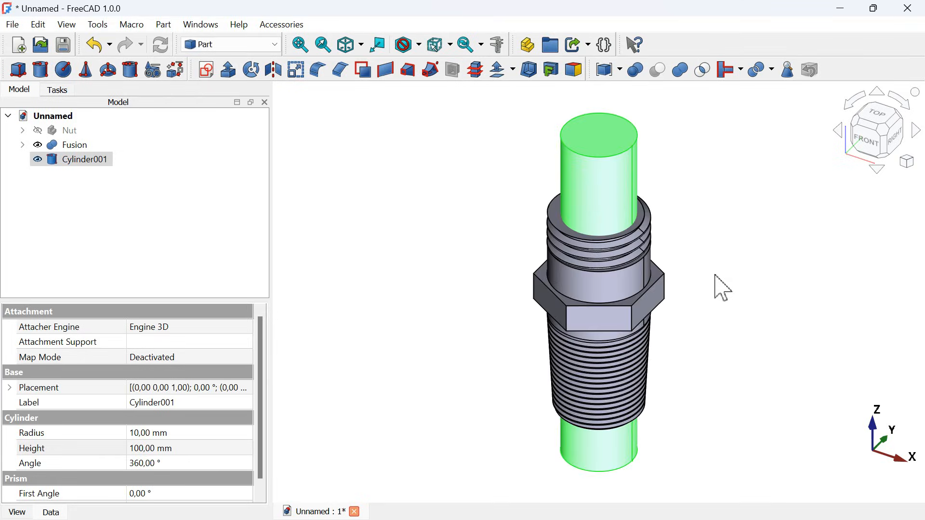
{"action": "left_click", "coordinate": [724, 289]}
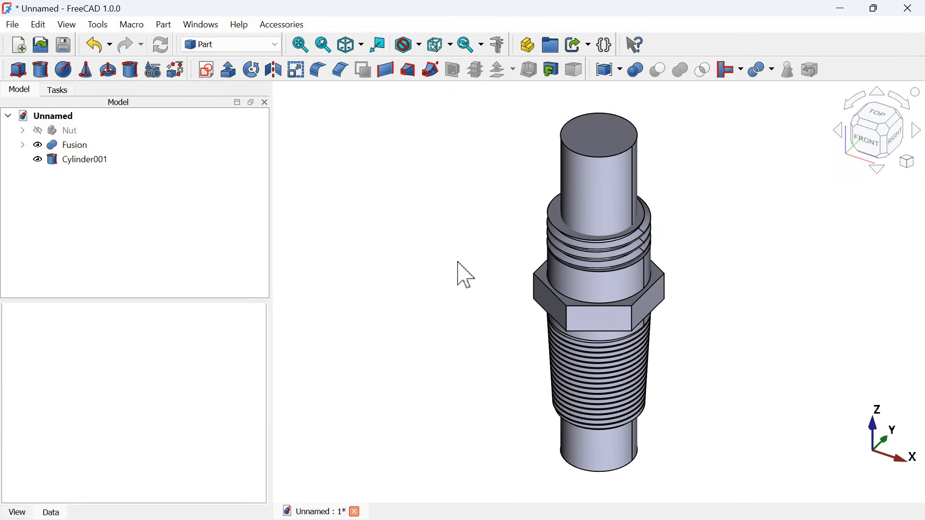
{"action": "left_click", "coordinate": [92, 146]}
{"action": "left_click", "coordinate": [95, 161], "text": "ctrl"}
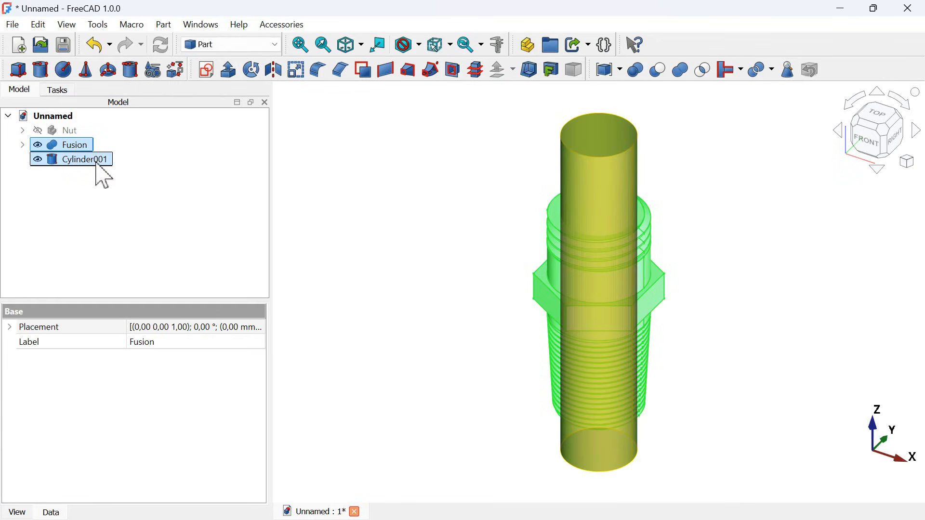
{"action": "left_click", "coordinate": [661, 71]}
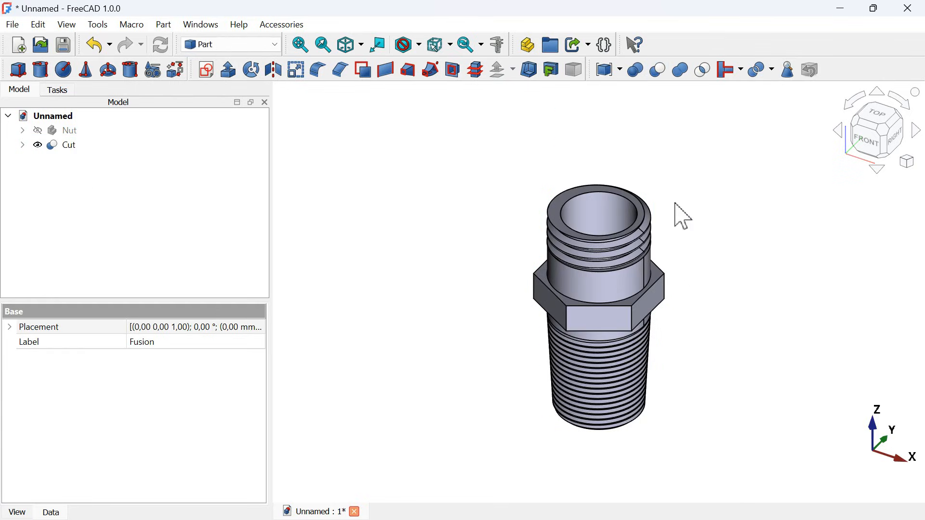
- Make the hidden nut visible above the bored fitting
{"action": "middle_click_drag", "start_coordinate": [677, 205], "coordinate": [837, 191]}
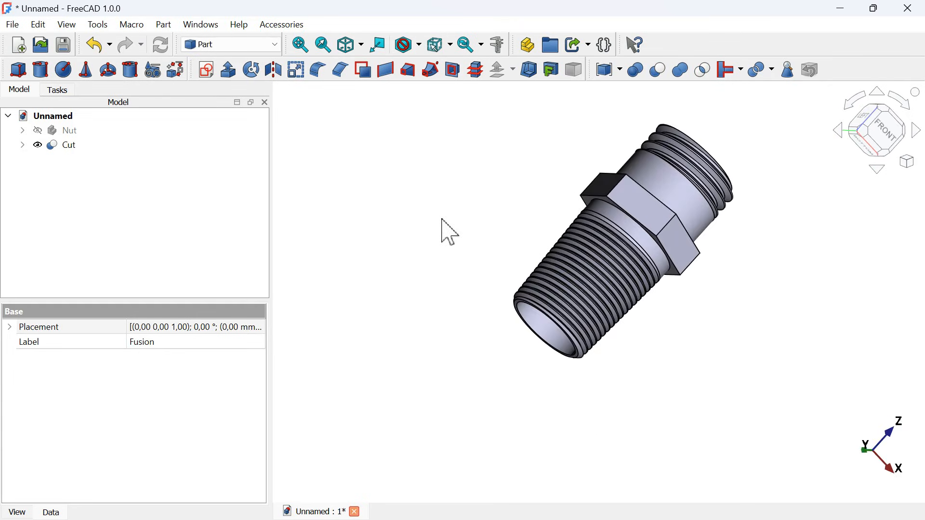
{"action": "left_click", "coordinate": [448, 232]}
{"action": "key", "text": "0"}
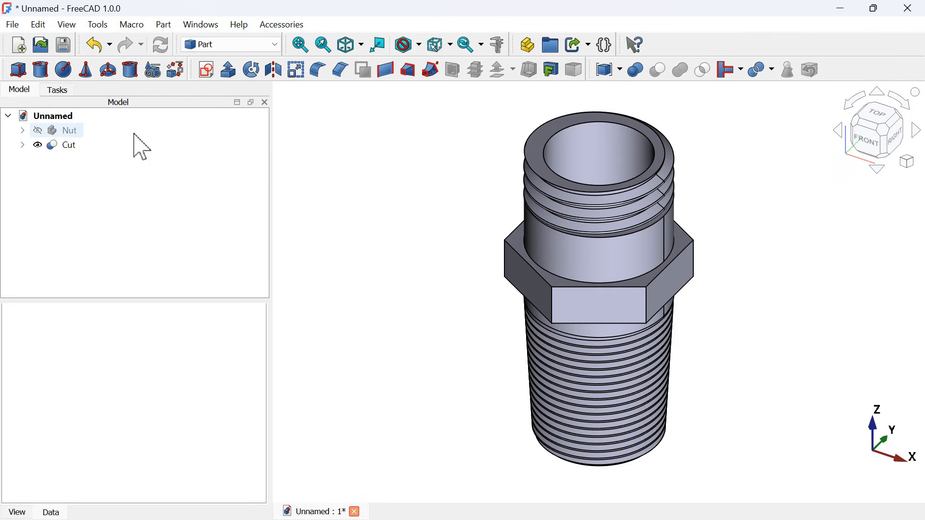
{"action": "left_click", "coordinate": [60, 131]}
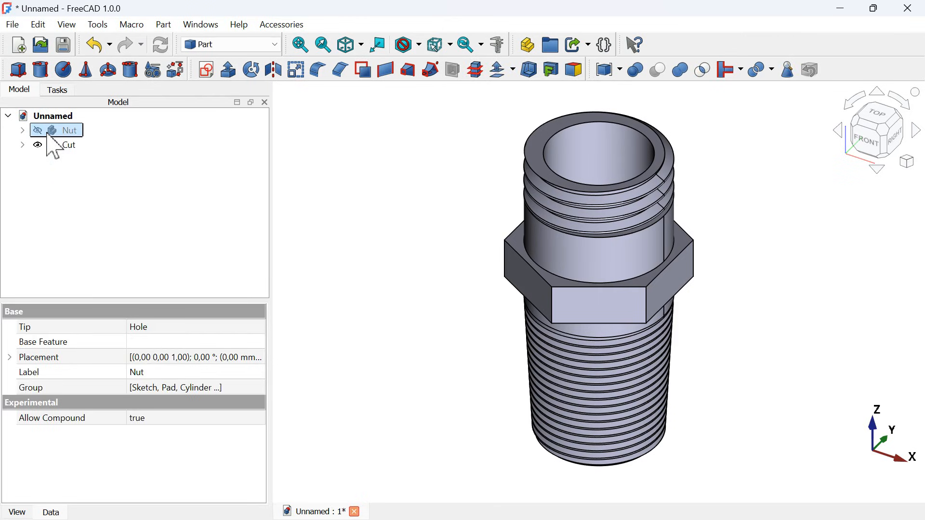
{"action": "key", "text": "space"}
{"action": "left_click", "coordinate": [413, 283]}
{"action": "scroll", "coordinate": [413, 283], "scroll_direction": "down", "scroll_amount": 3}
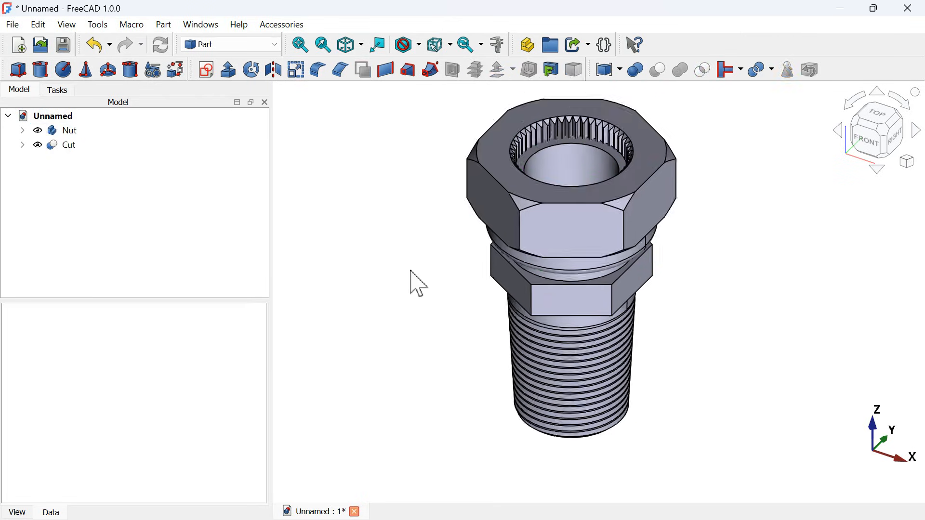
- Transform the nut upward along Z to leave a larger gap above the fitting's hexagonal collar
{"action": "mouse_move", "coordinate": [439, 313]}
{"action": "middle_mouse_down"}
{"action": "mouse_move", "coordinate": [558, 252]}
{"action": "mouse_move", "coordinate": [550, 278]}
{"action": "middle_mouse_up"}
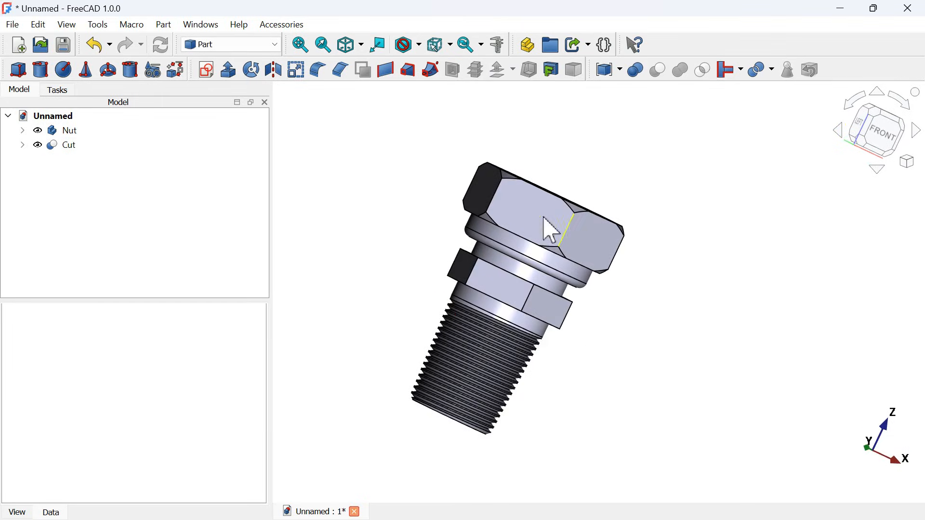
{"action": "left_click", "coordinate": [69, 137]}
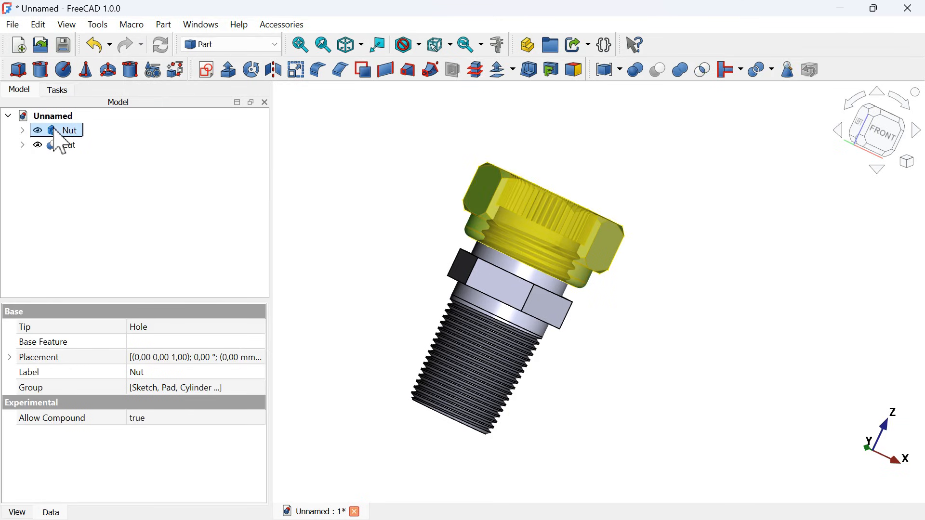
{"action": "right_click", "coordinate": [56, 134]}
{"action": "left_click", "coordinate": [190, 25]}
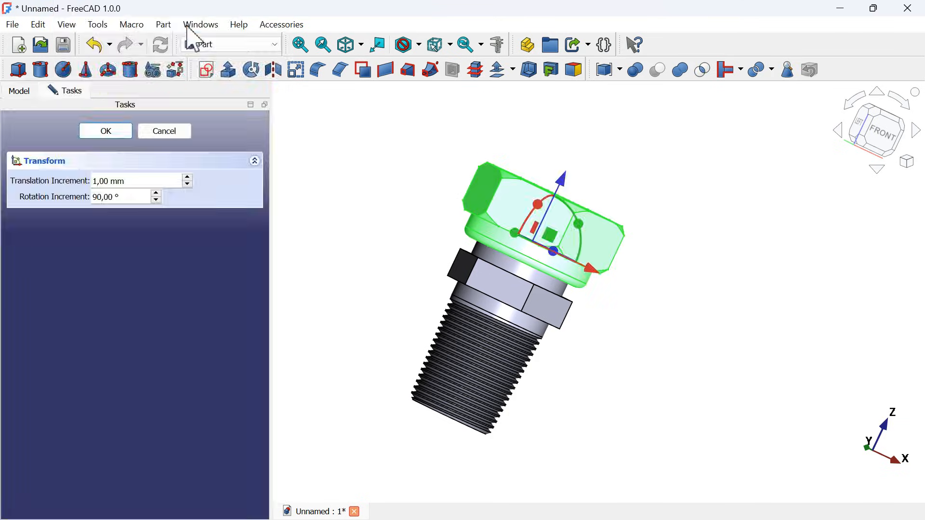
{"action": "left_click", "coordinate": [893, 135]}
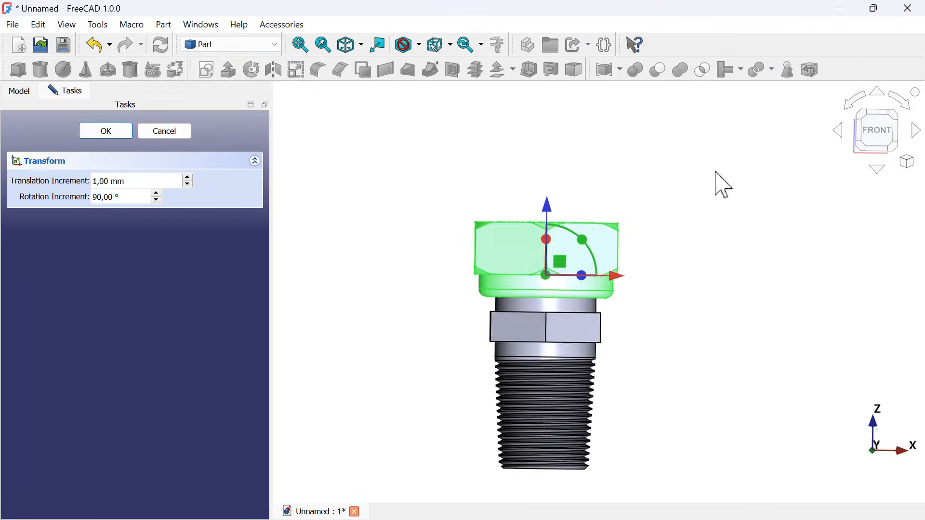
{"action": "left_click_drag", "start_coordinate": [549, 210], "coordinate": [550, 185]}
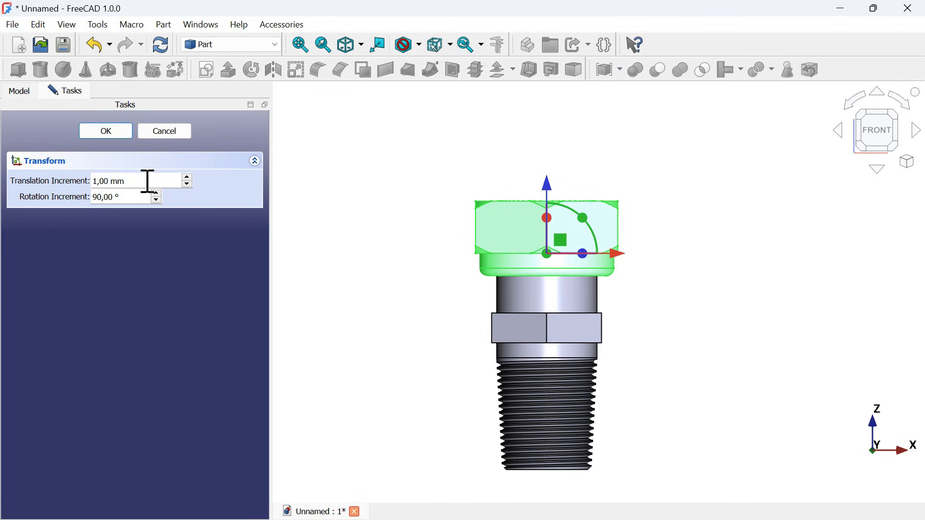
{"action": "left_click", "coordinate": [110, 133]}
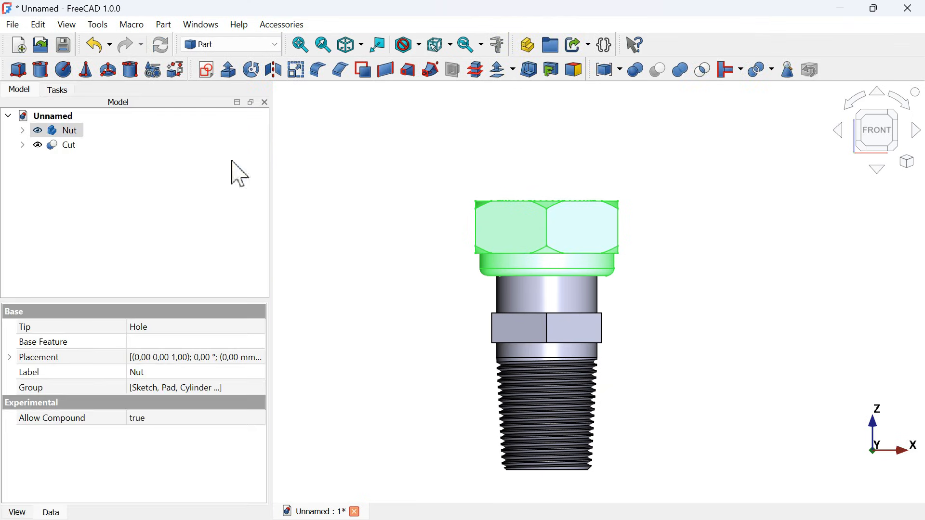
{"action": "left_click", "coordinate": [609, 176]}
{"action": "key", "text": "0"}
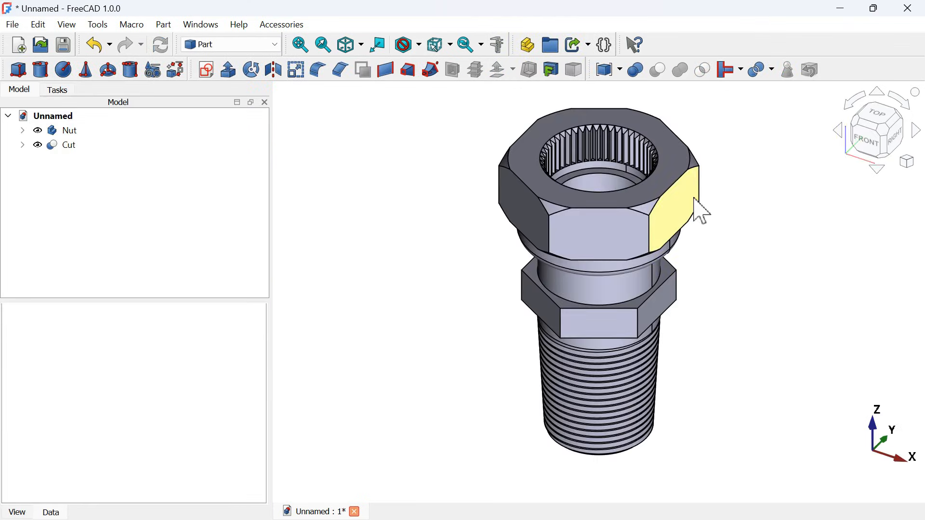
{"action": "scroll", "coordinate": [703, 212], "scroll_direction": "down", "scroll_amount": 3}
{"action": "scroll", "coordinate": [741, 198], "scroll_direction": "up", "scroll_amount": 3}
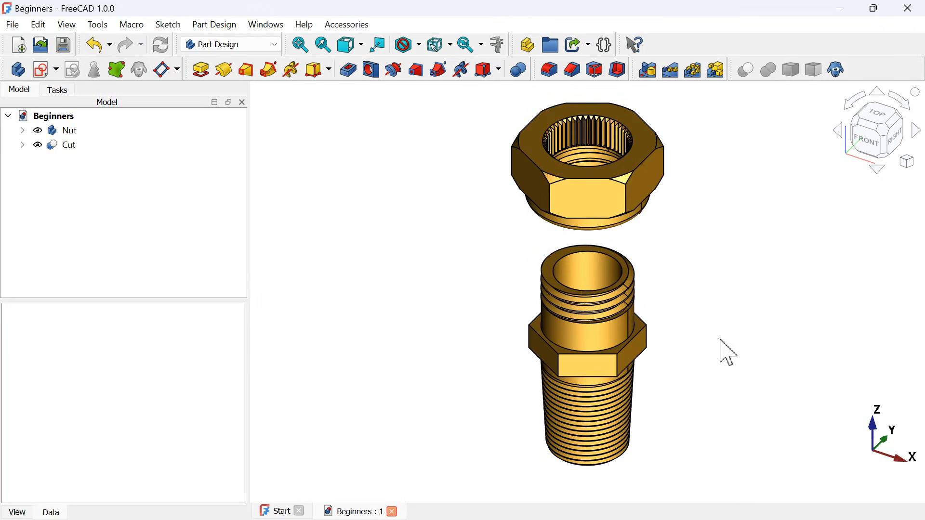
{"action": "mouse_move", "coordinate": [718, 362]}
{"action": "middle_mouse_down"}
{"action": "mouse_move", "coordinate": [595, 259]}
{"action": "mouse_move", "coordinate": [741, 347]}
{"action": "mouse_move", "coordinate": [667, 304]}
{"action": "mouse_move", "coordinate": [765, 322]}
{"action": "mouse_move", "coordinate": [598, 275]}
{"action": "mouse_move", "coordinate": [696, 345]}
{"action": "mouse_move", "coordinate": [760, 331]}
{"action": "mouse_move", "coordinate": [777, 369]}
{"action": "middle_mouse_up"}
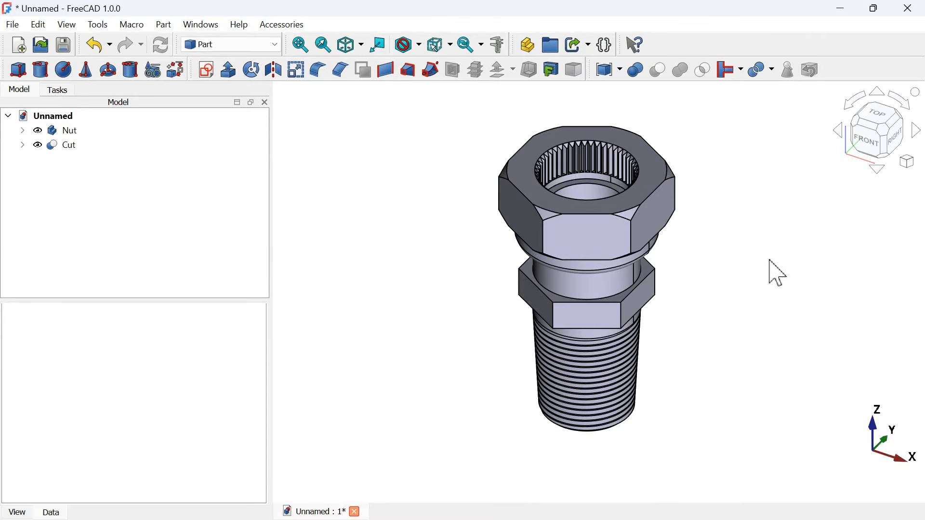
- Examine the positioned nut and bored fitting from several angles, checking the gap, collar, thread and open bore
{"action": "middle_click_drag", "start_coordinate": [465, 337], "coordinate": [649, 249]}
{"action": "scroll", "coordinate": [642, 238], "scroll_direction": "down", "scroll_amount": 3}
{"action": "middle_click_drag", "start_coordinate": [625, 321], "coordinate": [691, 319]}
{"action": "scroll", "coordinate": [691, 318], "scroll_direction": "up", "scroll_amount": 4}
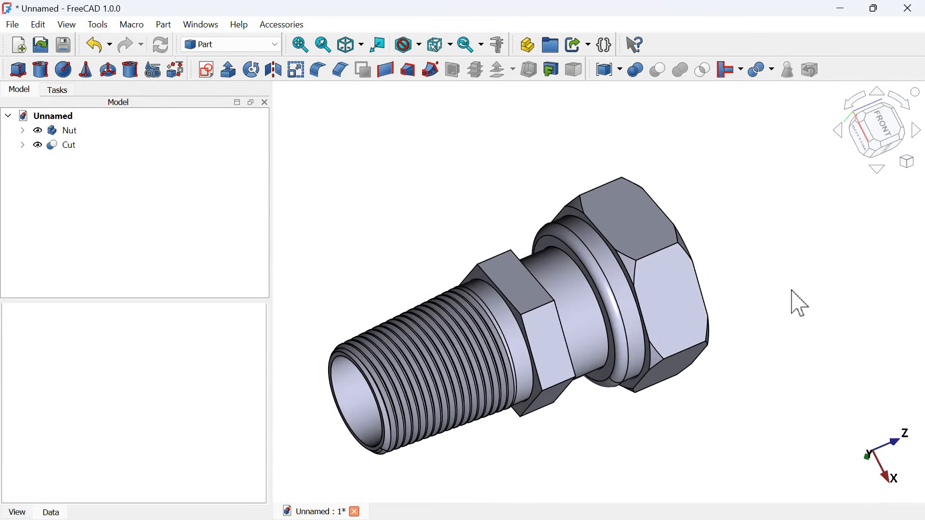
{"action": "middle_click_drag", "start_coordinate": [788, 293], "coordinate": [805, 305]}
{"action": "scroll", "coordinate": [611, 382], "scroll_direction": "down", "scroll_amount": 1}
{"action": "middle_click_drag", "start_coordinate": [610, 382], "coordinate": [613, 423]}
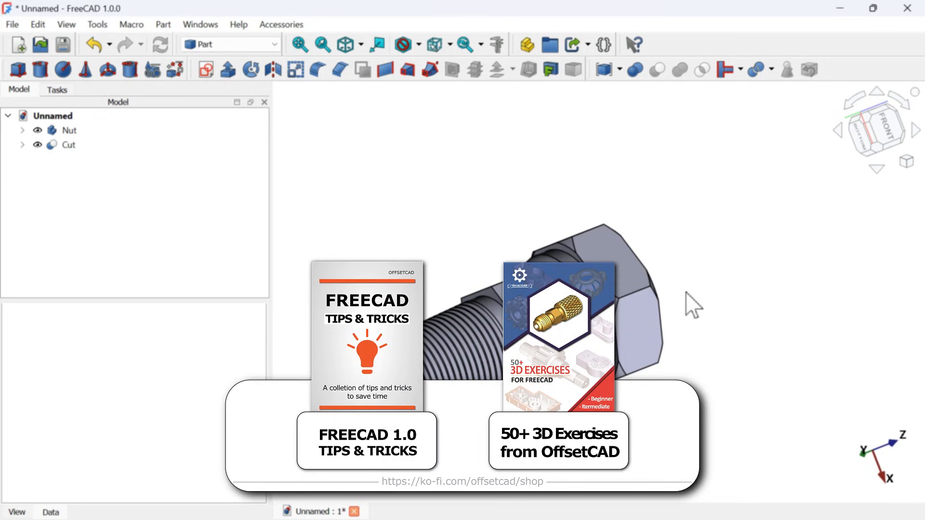
{"action": "mouse_move", "coordinate": [686, 292]}
{"action": "middle_mouse_down"}
{"action": "mouse_move", "coordinate": [675, 309]}
{"action": "mouse_move", "coordinate": [695, 306]}
{"action": "mouse_move", "coordinate": [701, 291]}
{"action": "mouse_move", "coordinate": [609, 339]}
{"action": "mouse_move", "coordinate": [633, 358]}
{"action": "middle_mouse_up"}
{"action": "key", "text": "0"}
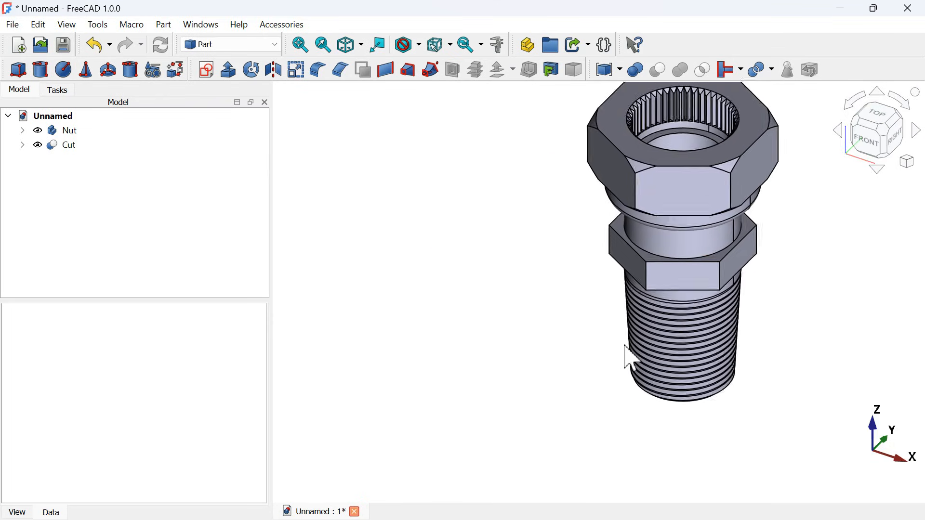
- Apply the Brass material to the appearance of both the nut and the bored fitting
{"action": "left_click_drag", "start_coordinate": [79, 175], "coordinate": [54, 125]}
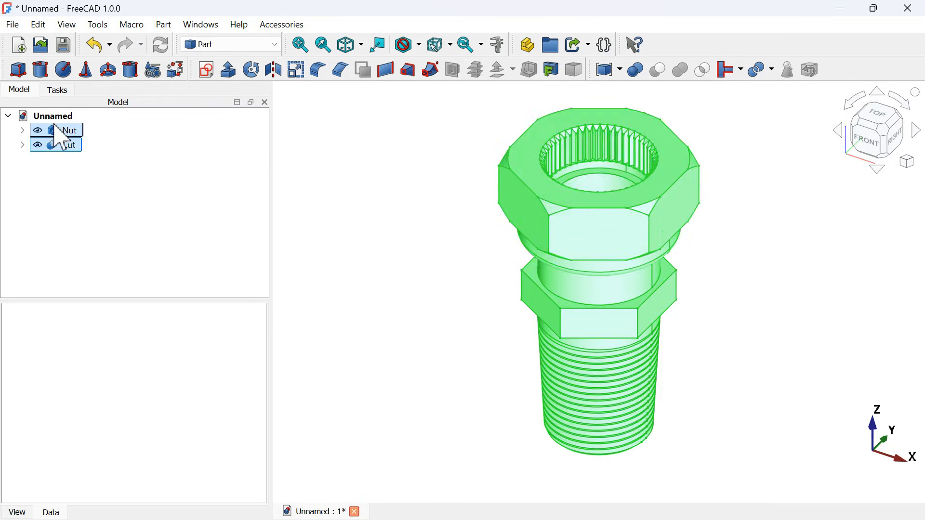
{"action": "right_click", "coordinate": [69, 153]}
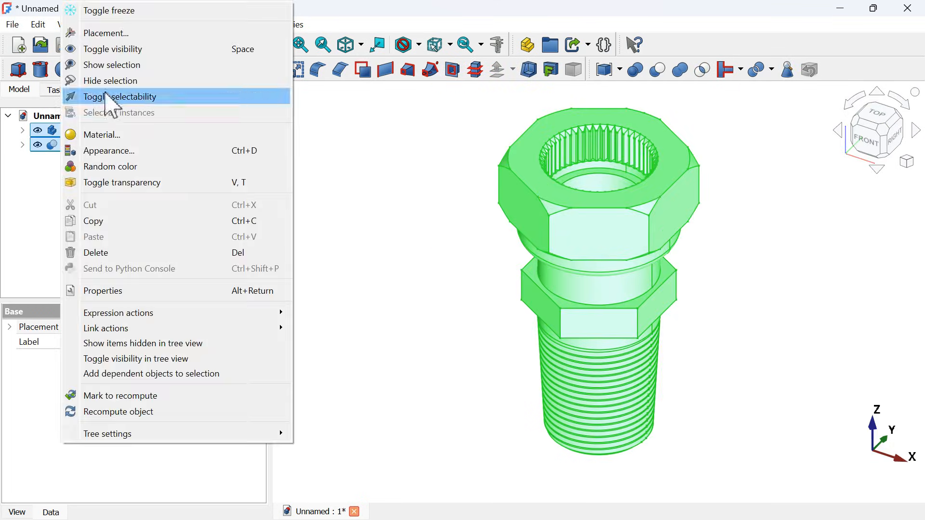
{"action": "left_click", "coordinate": [159, 151]}
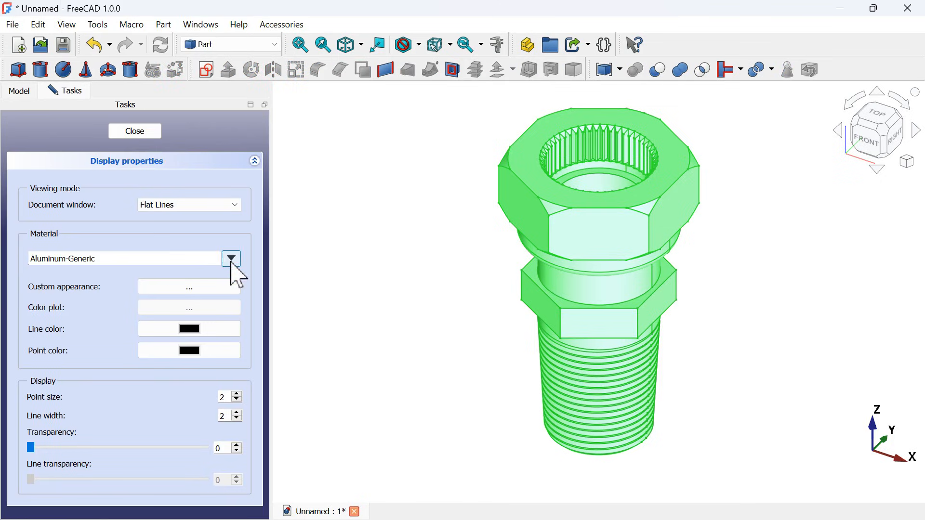
{"action": "left_click", "coordinate": [231, 262]}
{"action": "scroll", "coordinate": [216, 339], "scroll_direction": "up", "scroll_amount": 12}
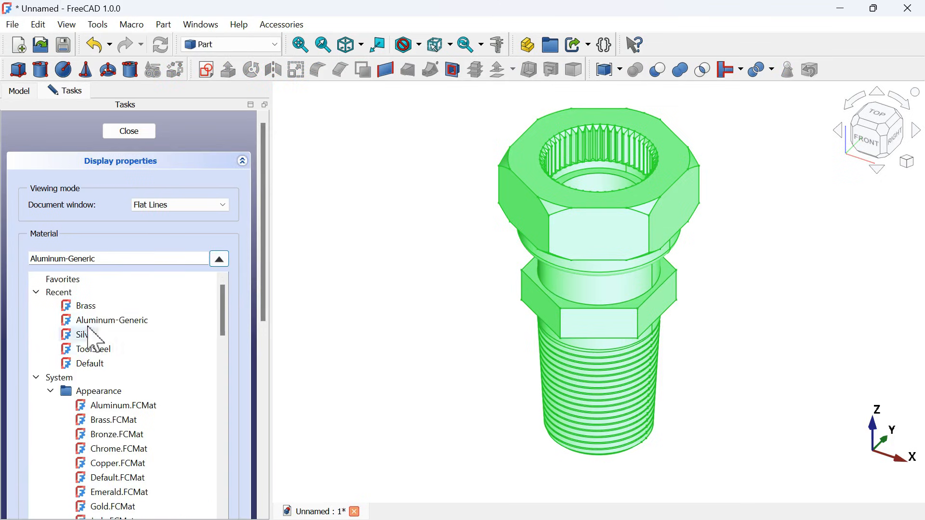
{"action": "left_click", "coordinate": [94, 308]}
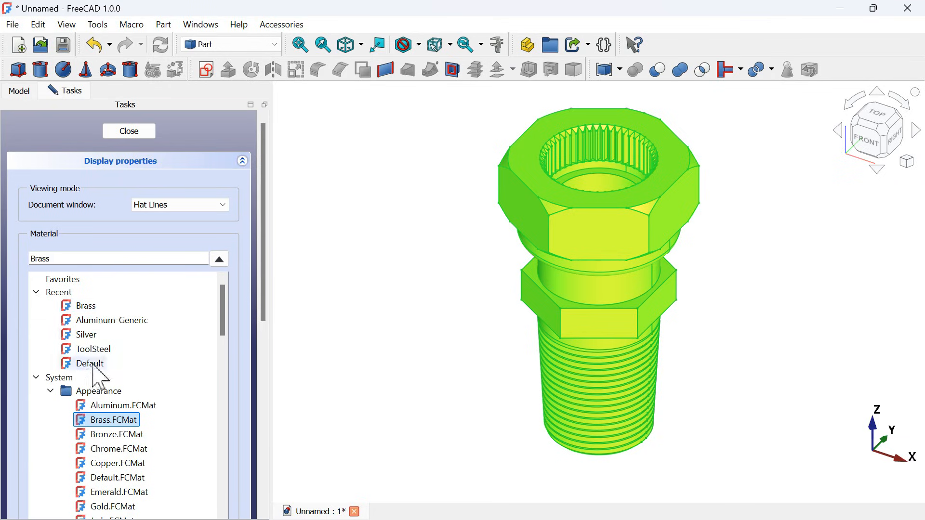
{"action": "left_click", "coordinate": [220, 261]}
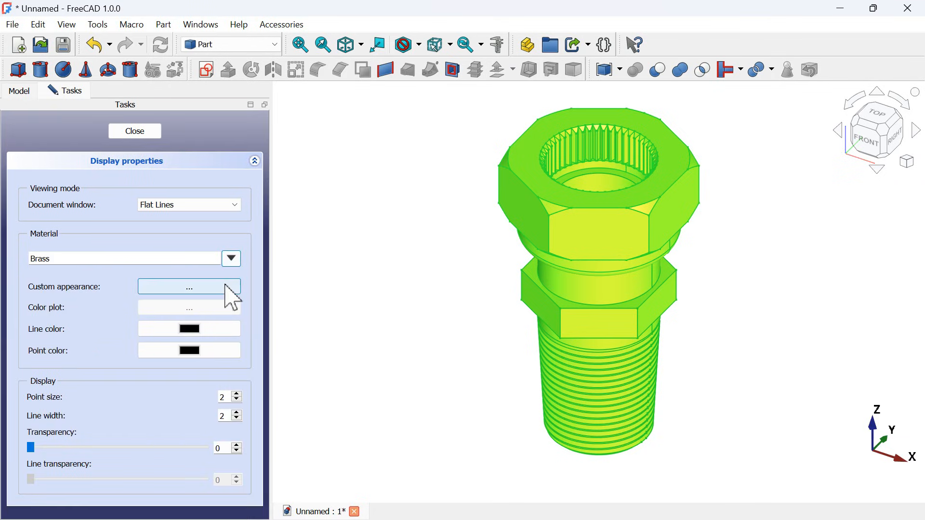
- Set the shininess of the nut and fitting's custom appearance to 5% and close the display properties
{"action": "left_click", "coordinate": [227, 289]}
{"action": "left_click_drag", "start_coordinate": [506, 286], "coordinate": [402, 287]}
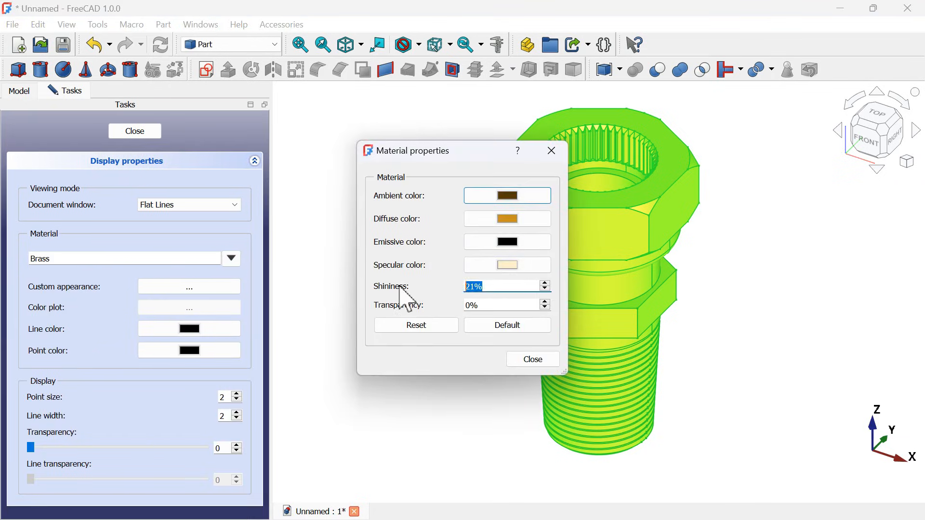
{"action": "type", "text": "5"}
{"action": "left_click", "coordinate": [534, 360]}
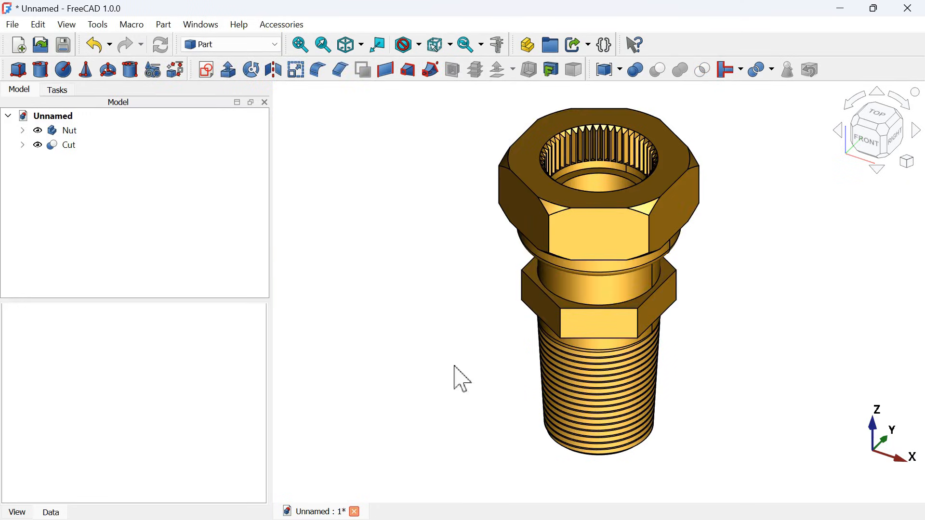
{"action": "left_click_drag", "start_coordinate": [460, 365], "coordinate": [592, 351]}
{"action": "key", "text": "0"}
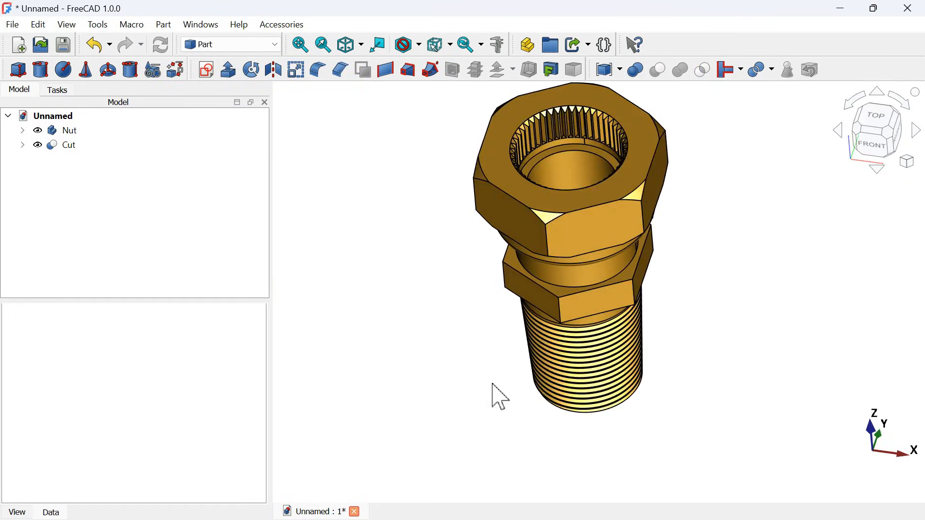